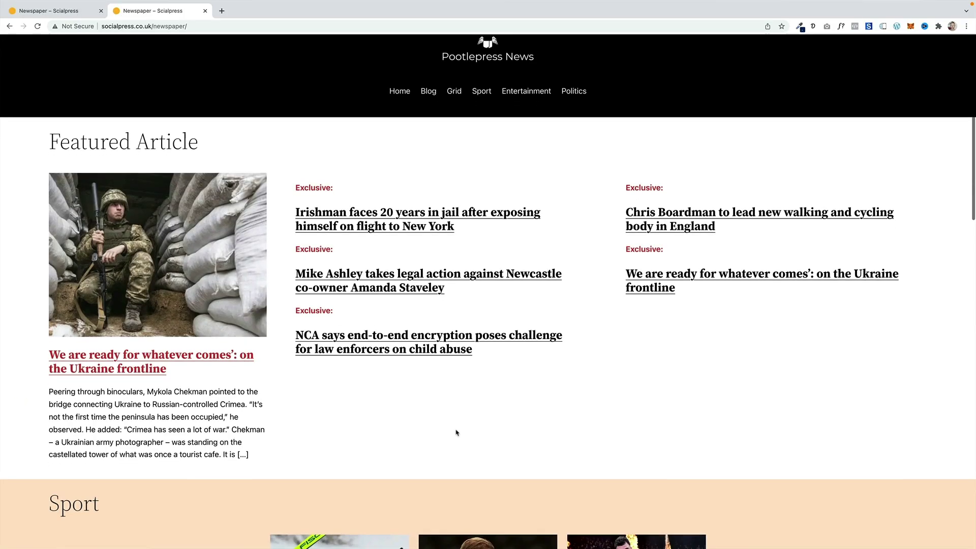
- Look through the finished newspaper page's Featured Article, Sport and Culture sections
scroll(456, 433, "down", 5)
scroll(456, 433, "down", 7)
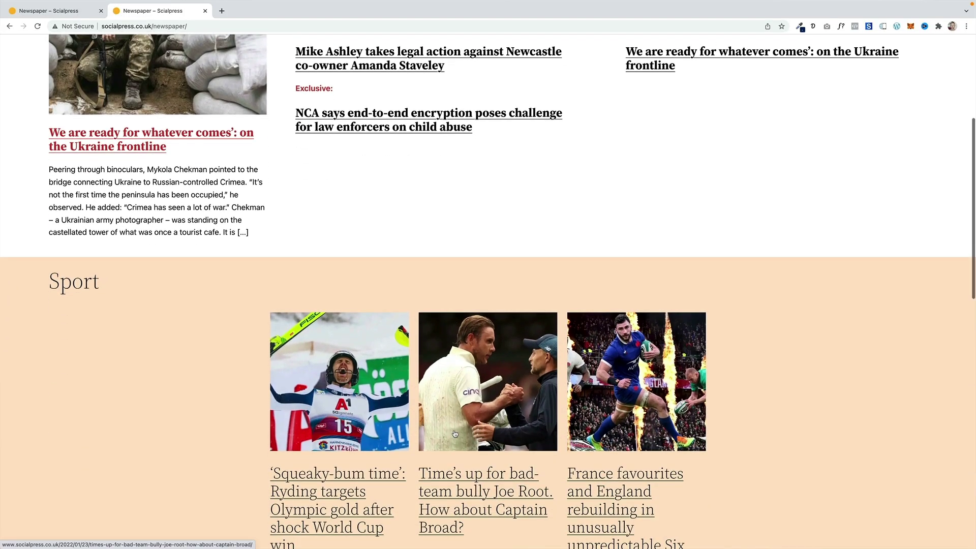
scroll(455, 432, "down", 6)
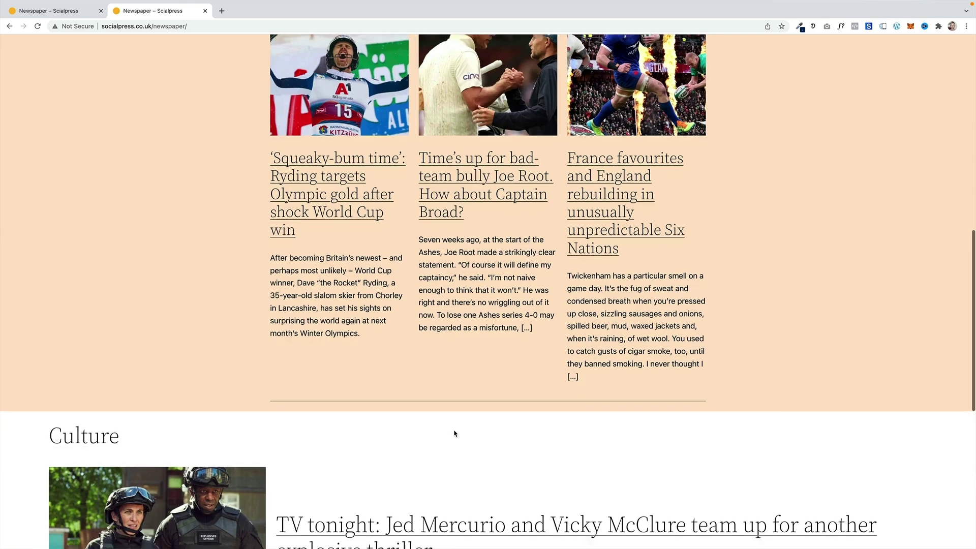
scroll(455, 433, "down", 2)
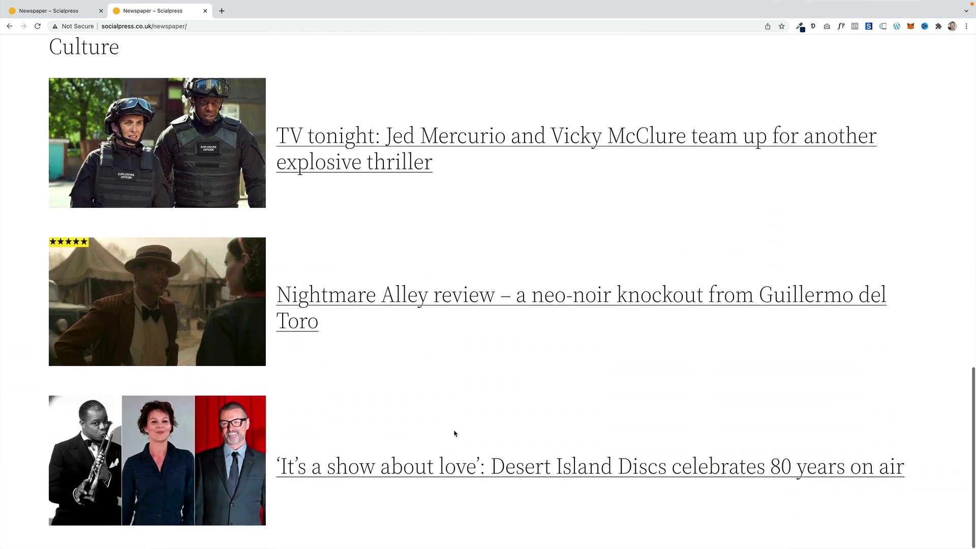
scroll(455, 433, "up", 2)
scroll(455, 434, "up", 16)
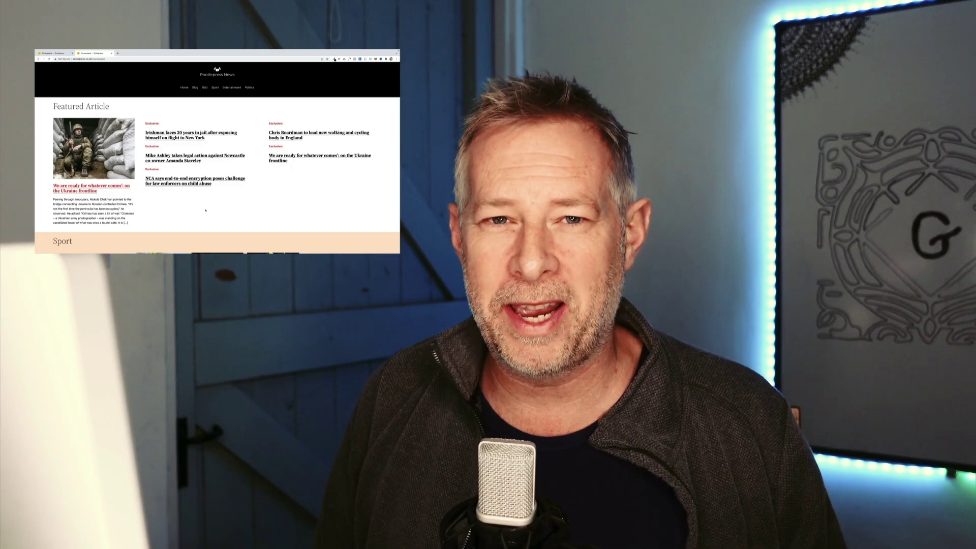
scroll(205, 210, "down", 2)
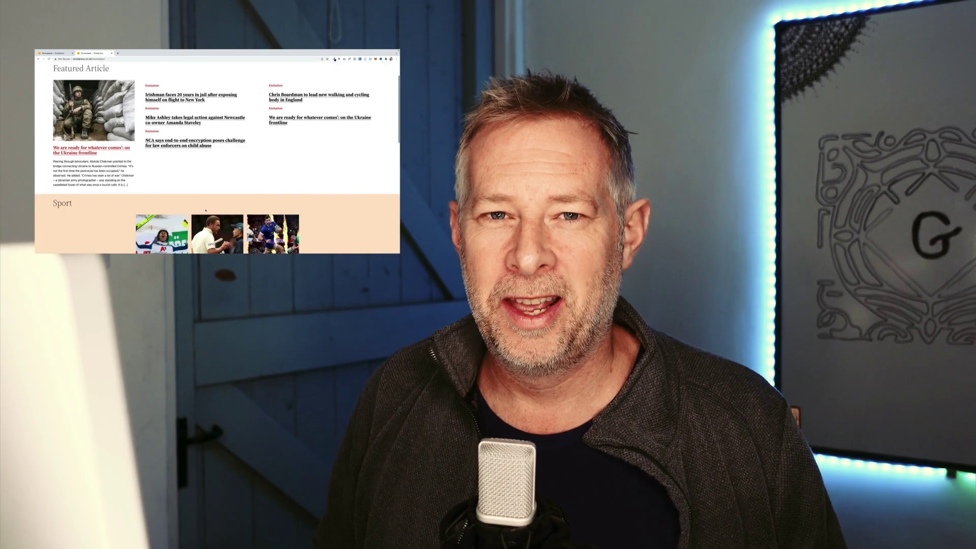
scroll(204, 210, "down", 3)
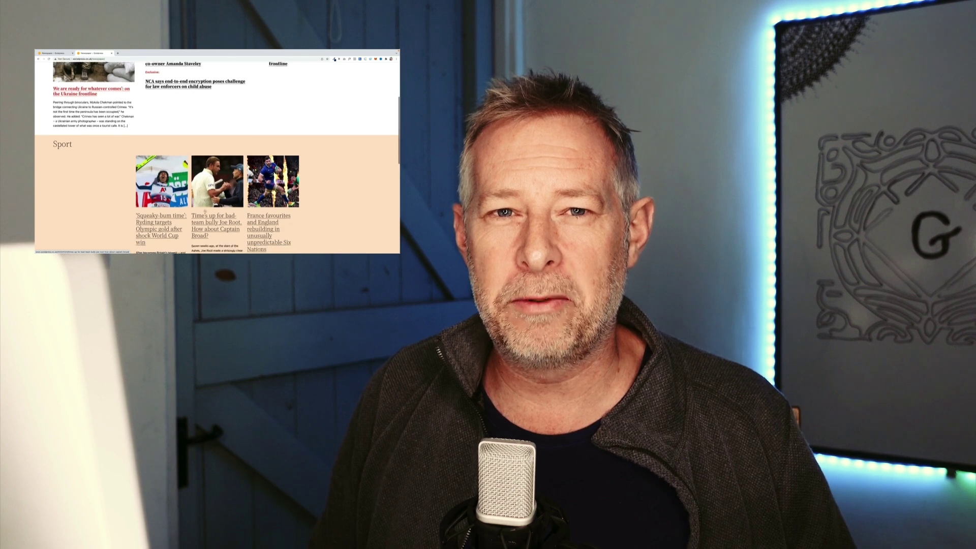
scroll(205, 210, "down", 3)
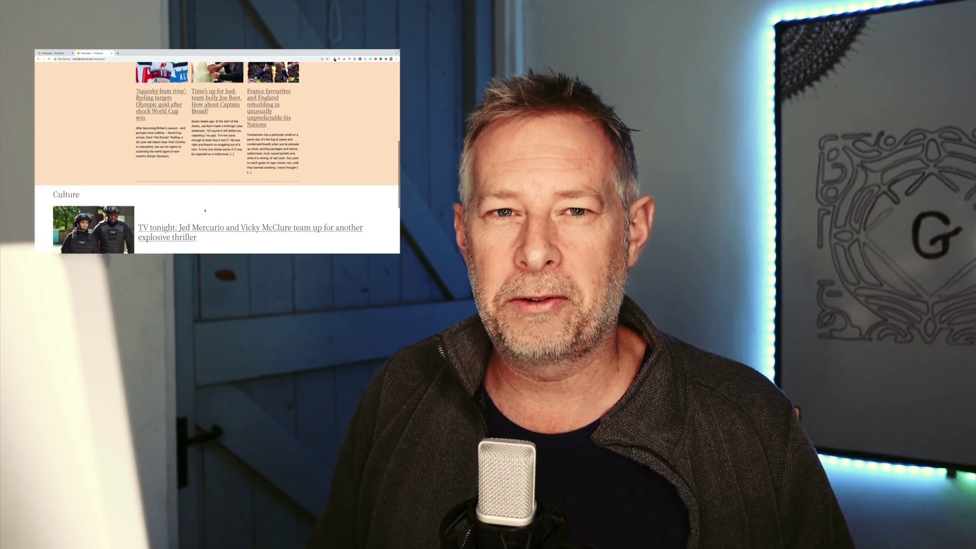
scroll(205, 210, "down", 1)
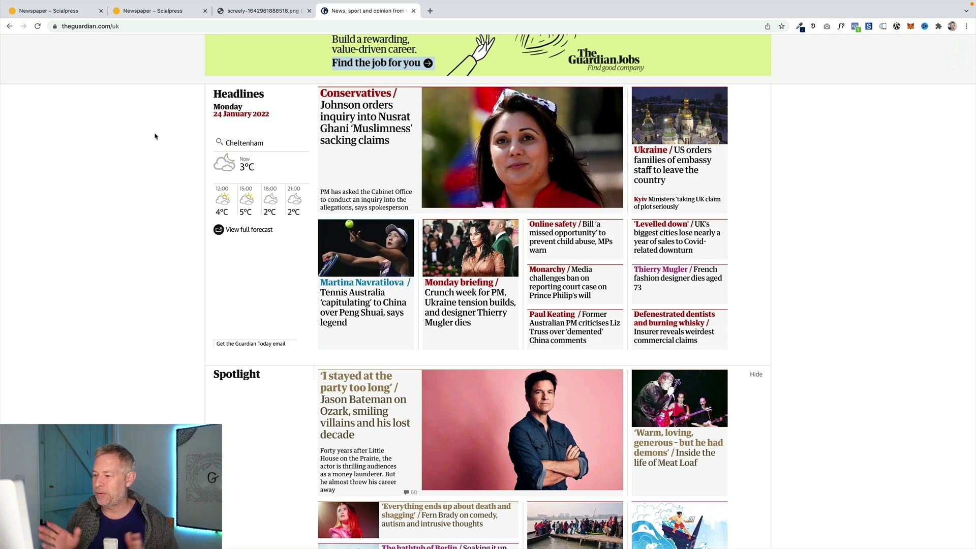
- Examine the layout of the Headlines and Spotlight sections on The Guardian's UK homepage
scroll(386, 277, "down", 3)
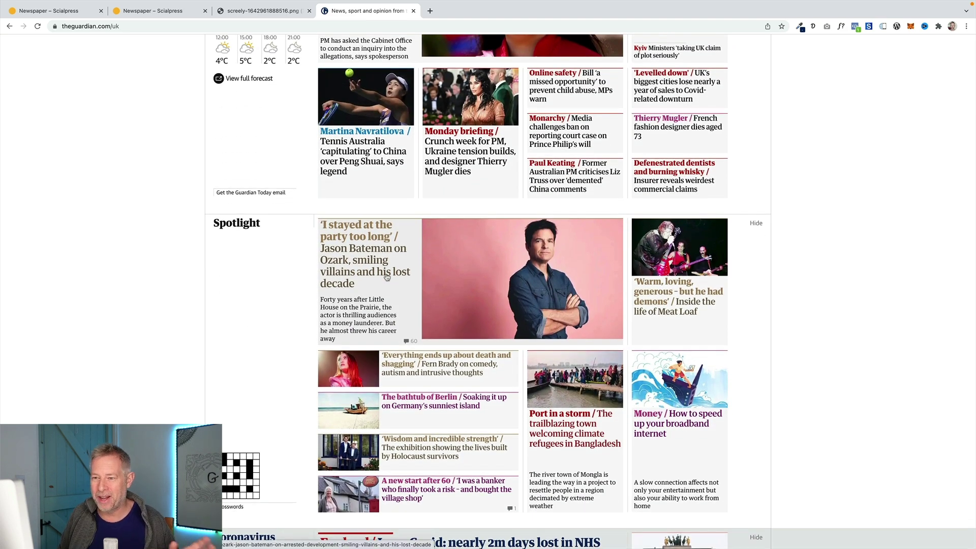
scroll(386, 277, "up", 2)
scroll(386, 277, "up", 2)
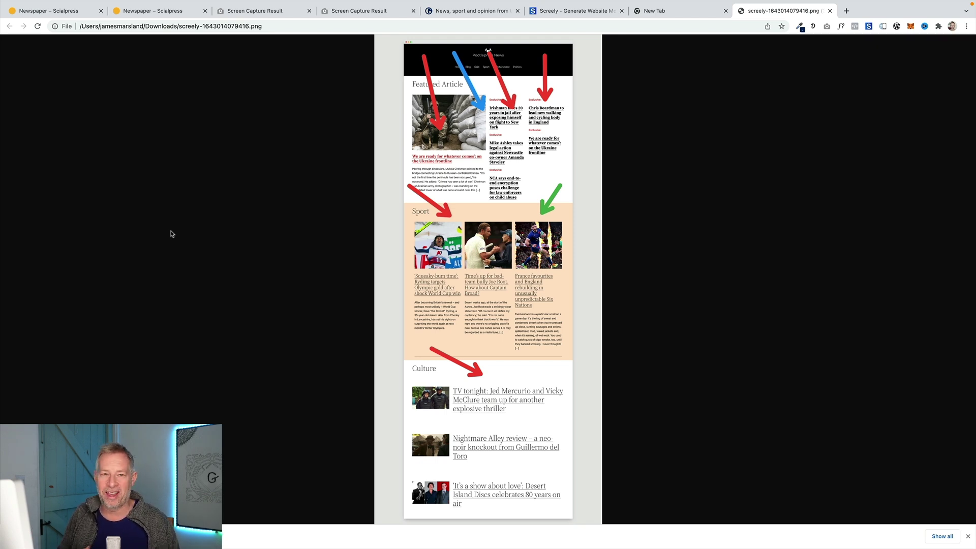
- Switch to the WordPress dashboard, view the site editor's list of templates, and return to the dashboard
key("super+grave")
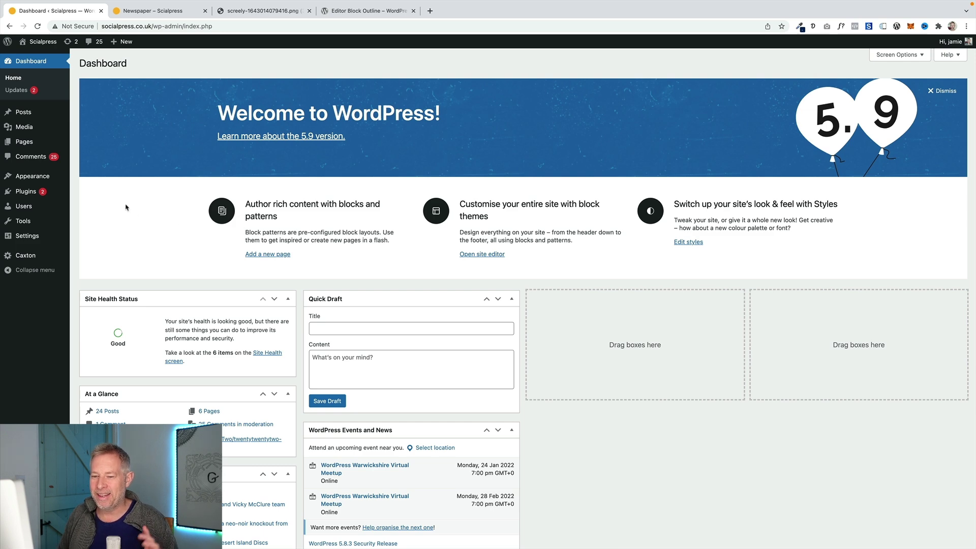
mouse_move(65, 177)
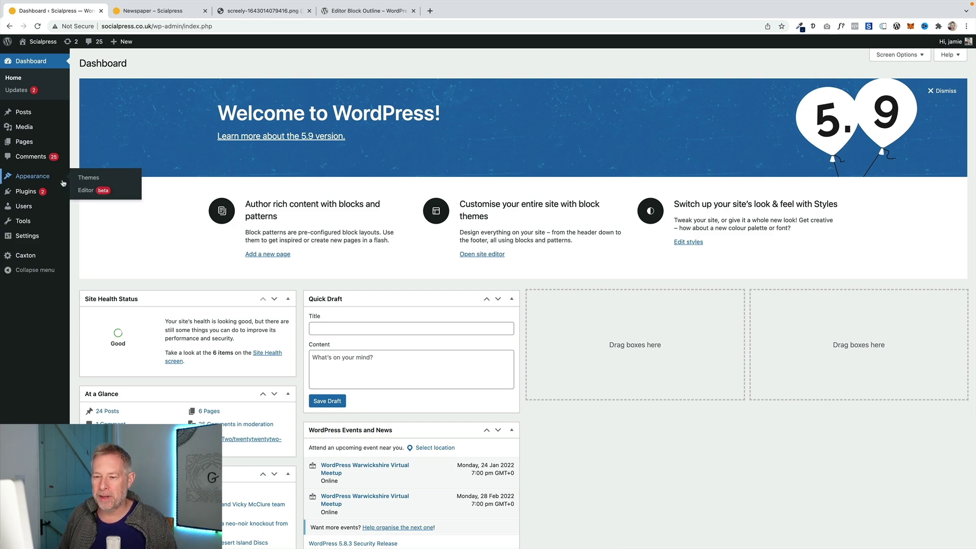
left_click(85, 190)
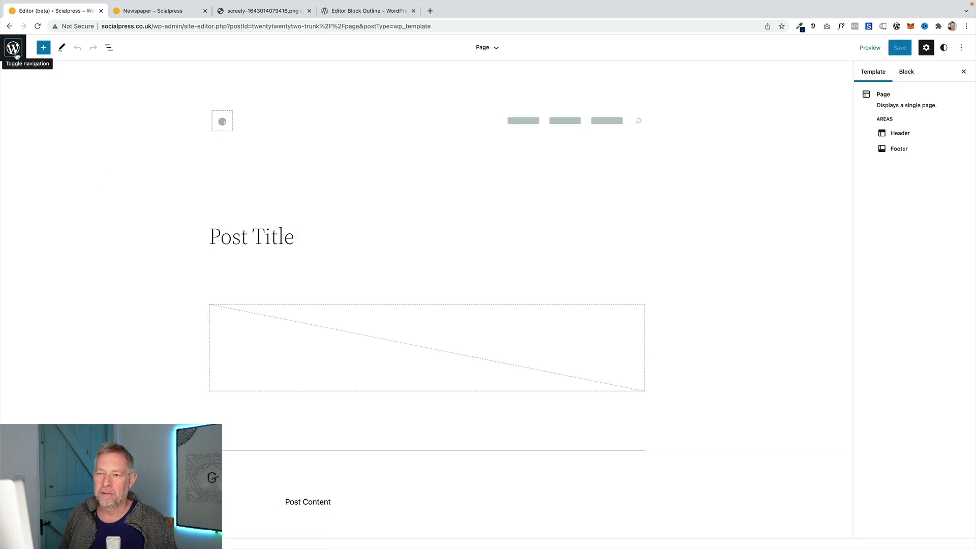
left_click(15, 54)
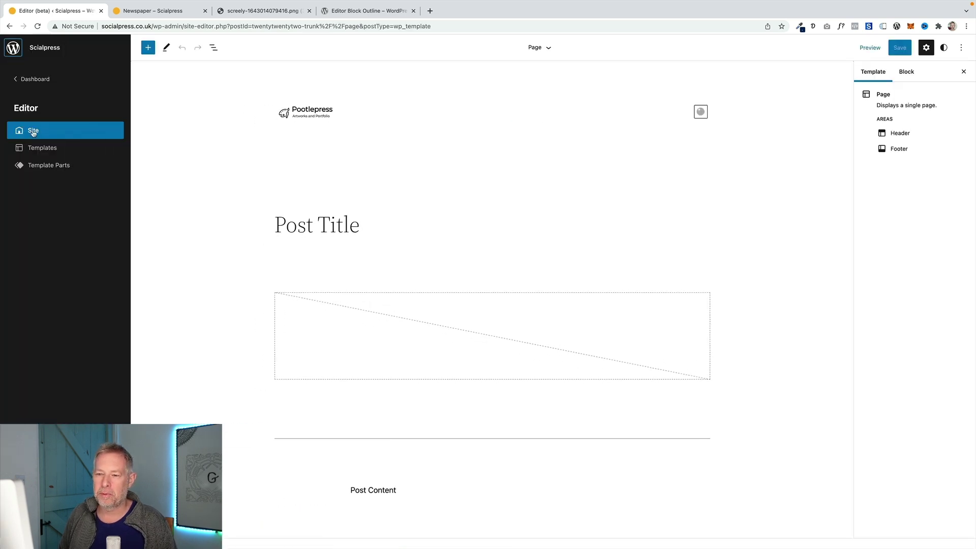
left_click(42, 147)
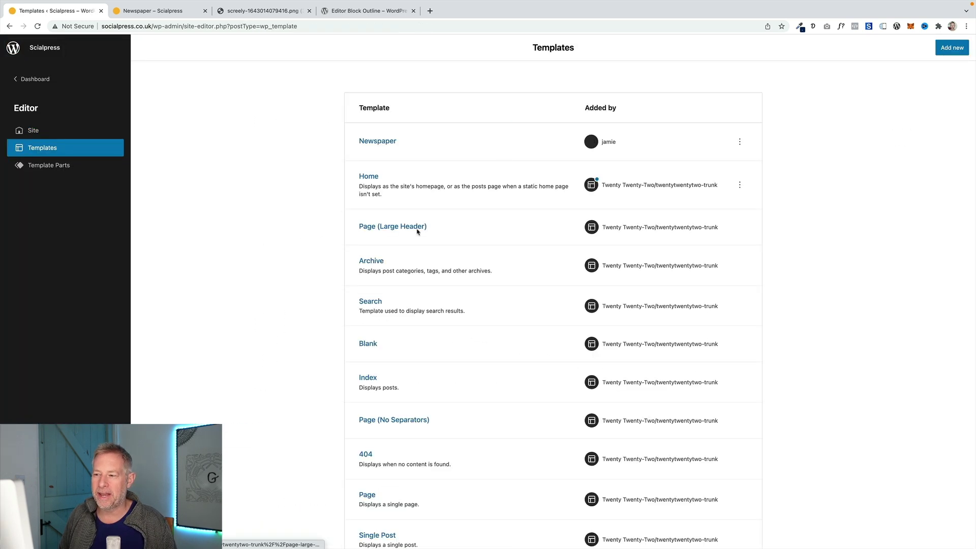
left_click(44, 80)
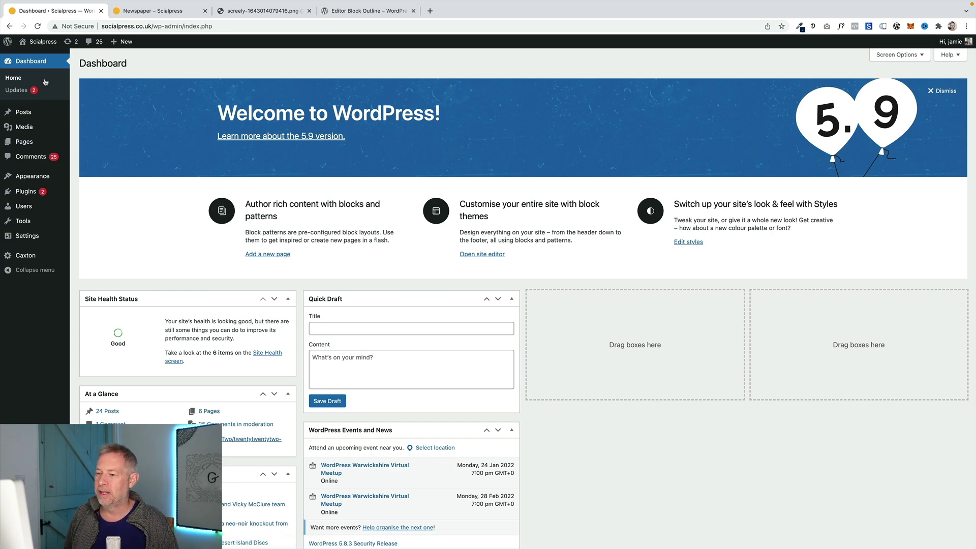
- Add a new page and create a custom template for it named Magazine Layout
mouse_move(64, 145)
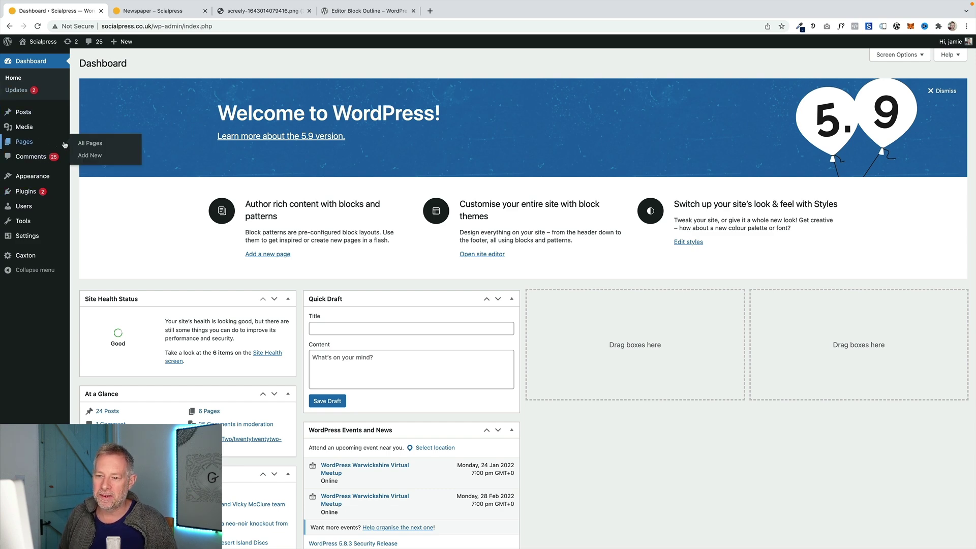
left_click(91, 155)
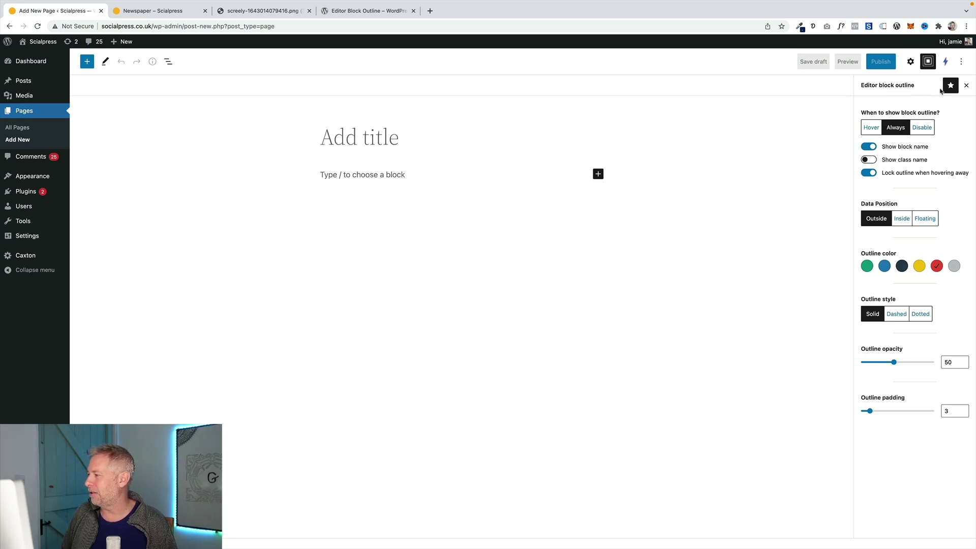
left_click(911, 62)
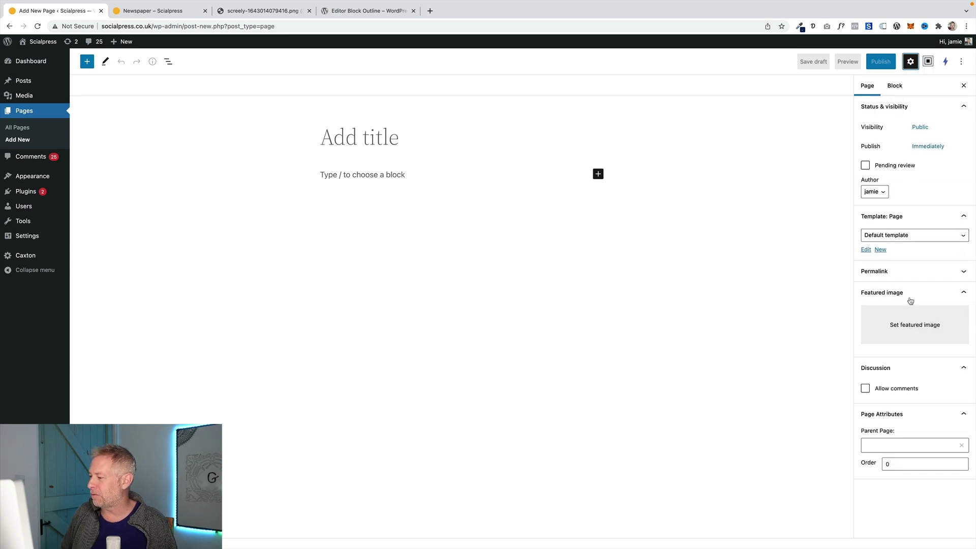
left_click(881, 250)
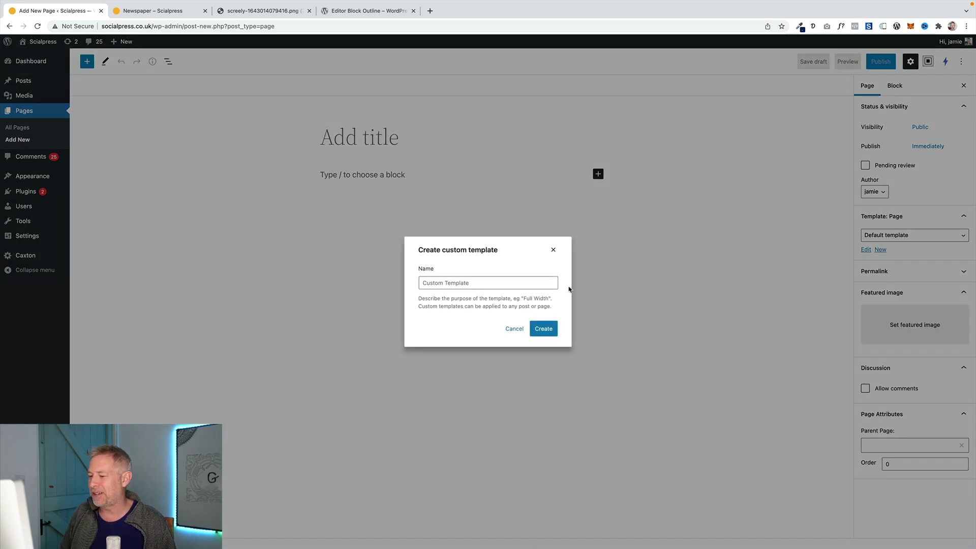
left_click(525, 282)
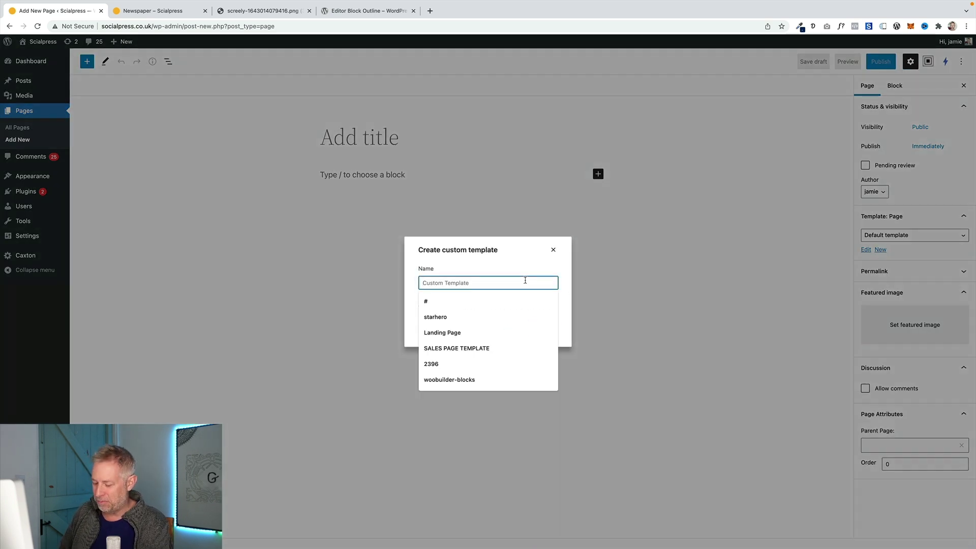
type("Mag")
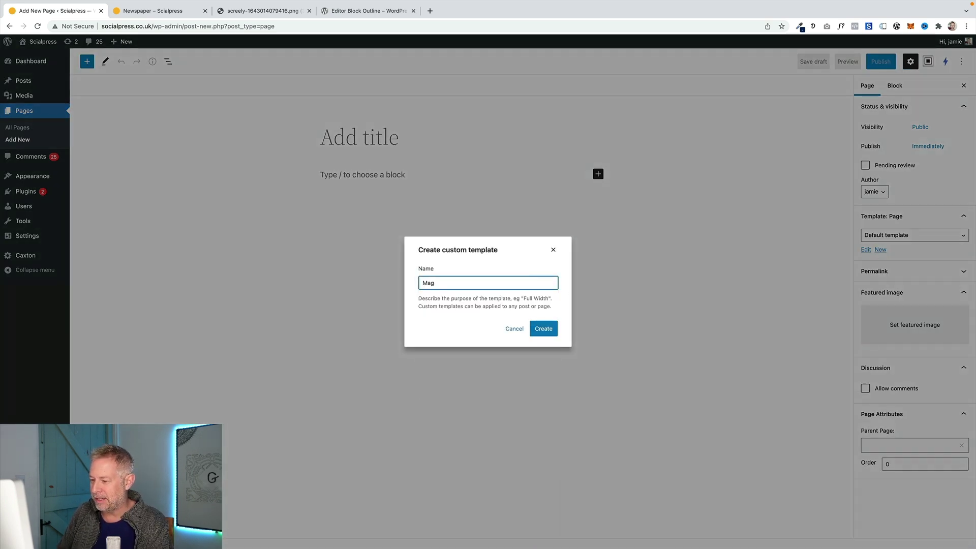
type("azine Layout")
key("Return")
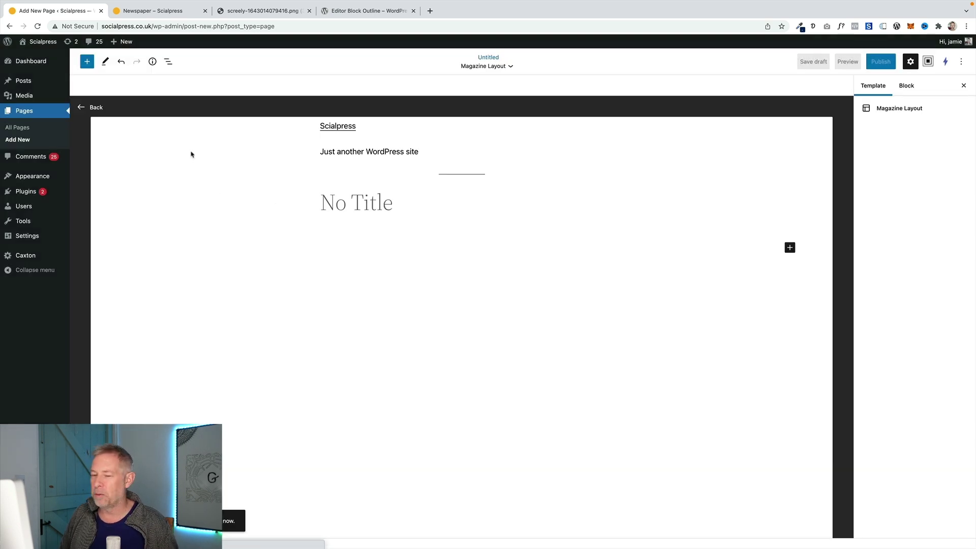
- Leave the unsaved page and open the Magazine Layout template in the site editor
left_click(85, 190)
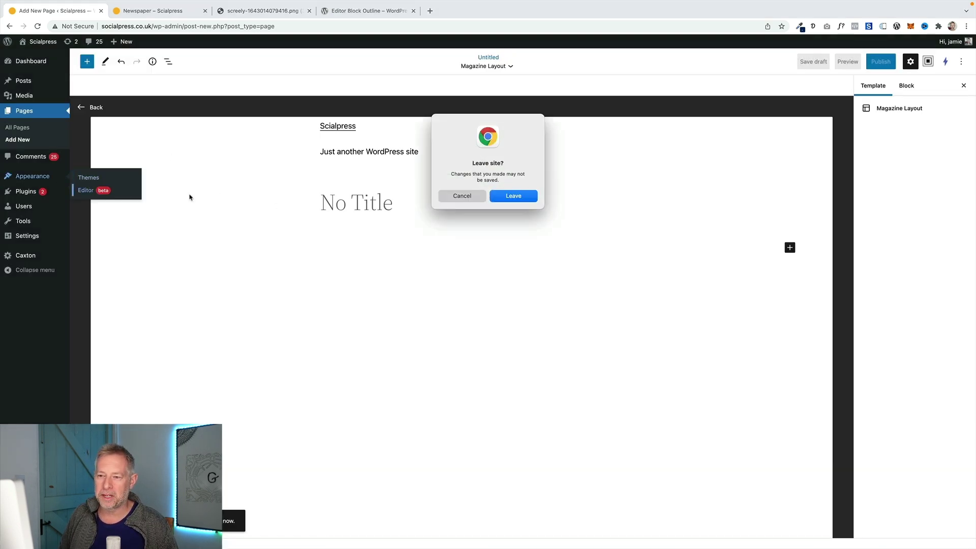
left_click(509, 198)
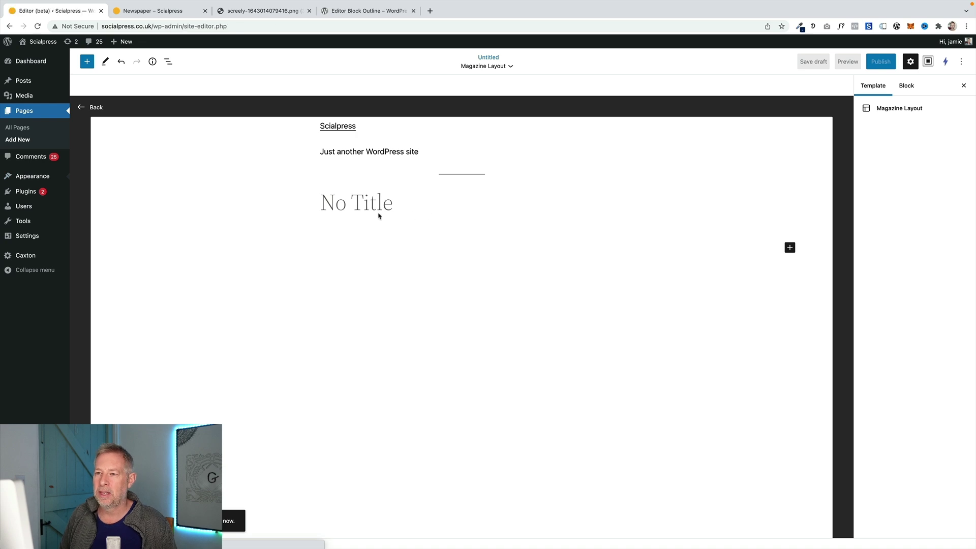
left_click(13, 47)
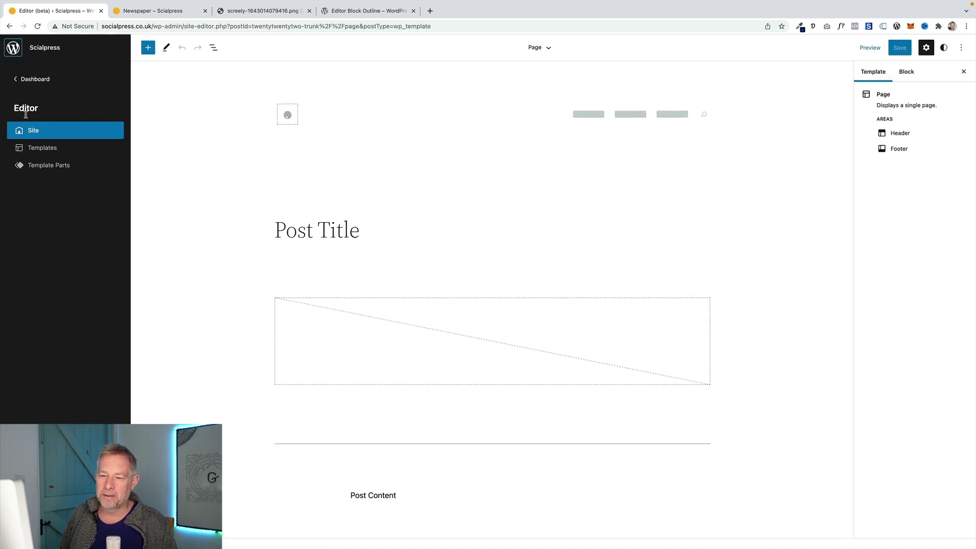
left_click(38, 148)
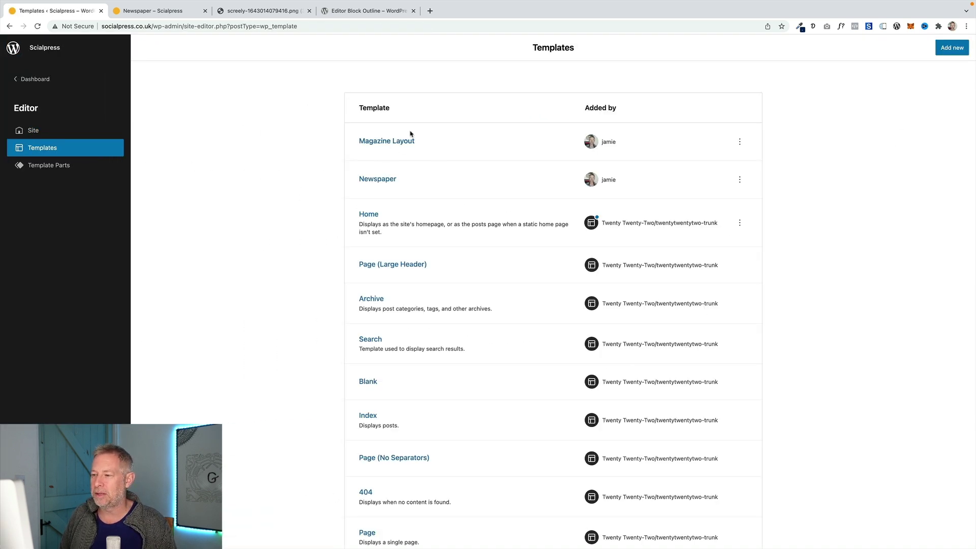
left_click(378, 142)
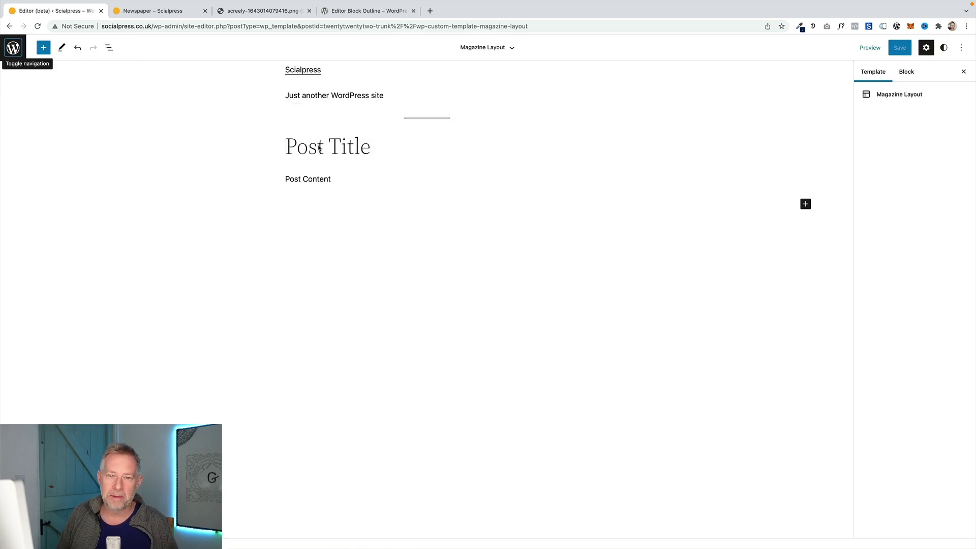
- Examine the annotated newspaper layout and the screenshot of its block structure, and return to the Magazine Layout template
key("super+grave")
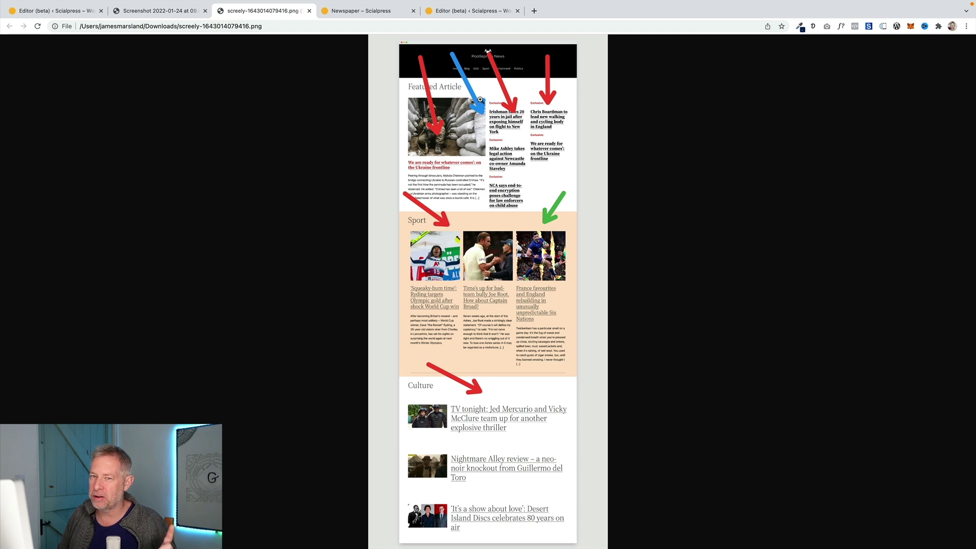
left_click(167, 17)
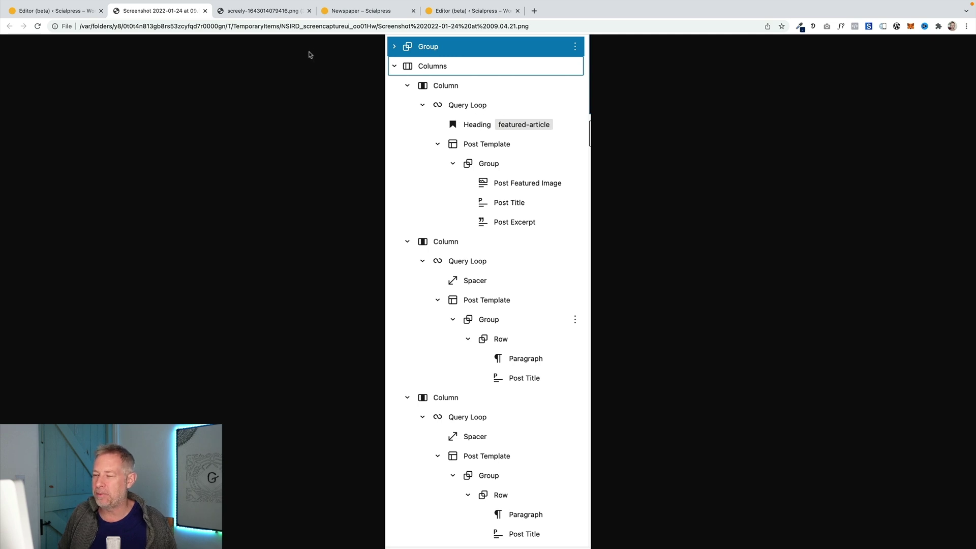
left_click(47, 11)
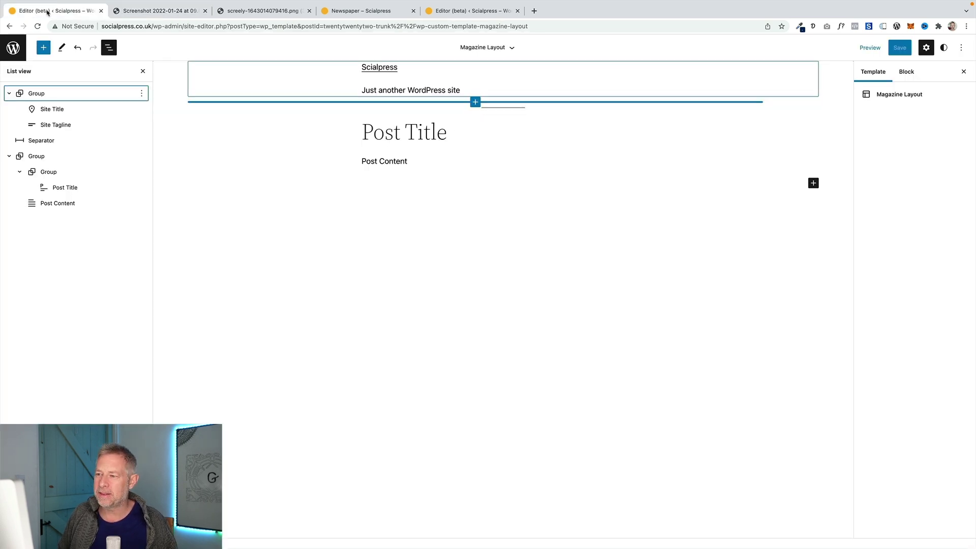
- Delete the site title group, the separator and the post content group to empty the Magazine Layout template
left_click(54, 94)
key("Delete")
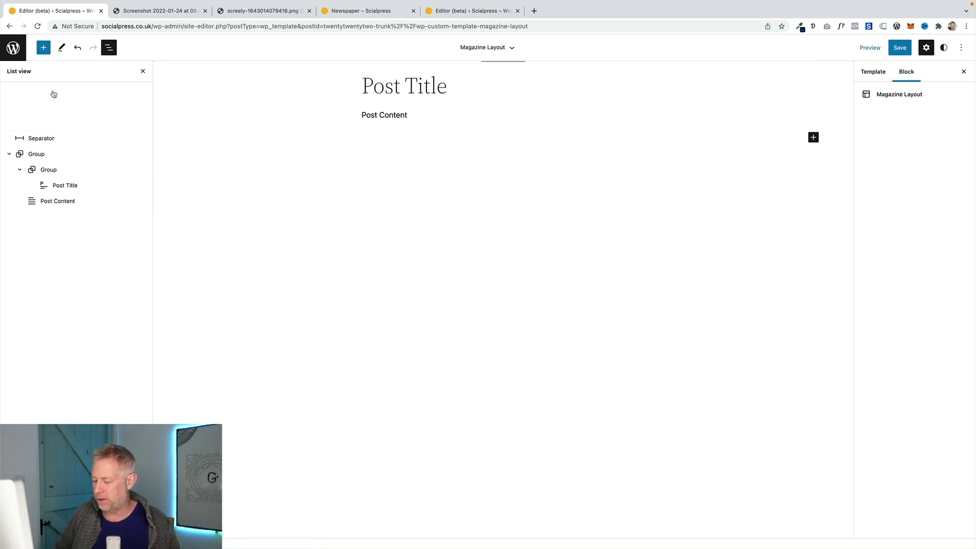
right_click(53, 93)
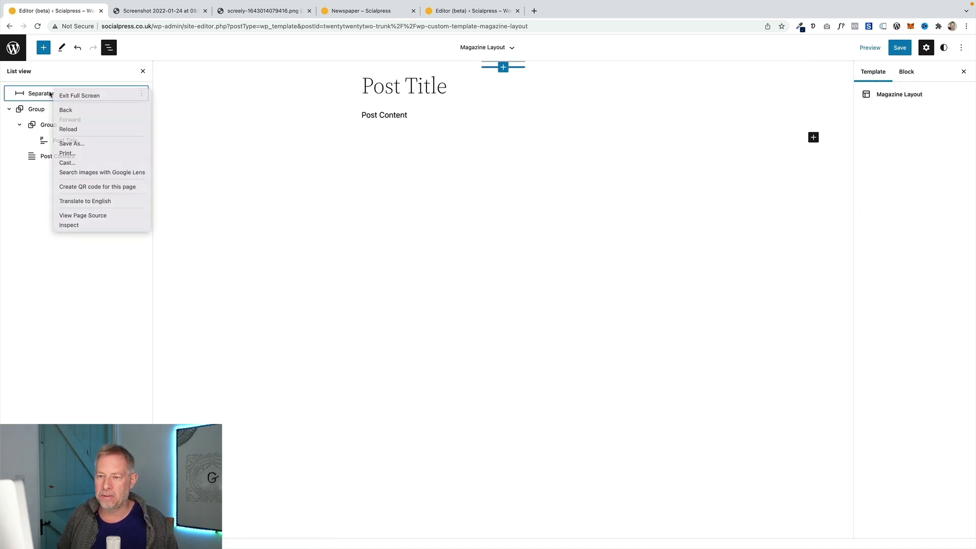
key("Escape")
left_click(45, 93)
key("Delete")
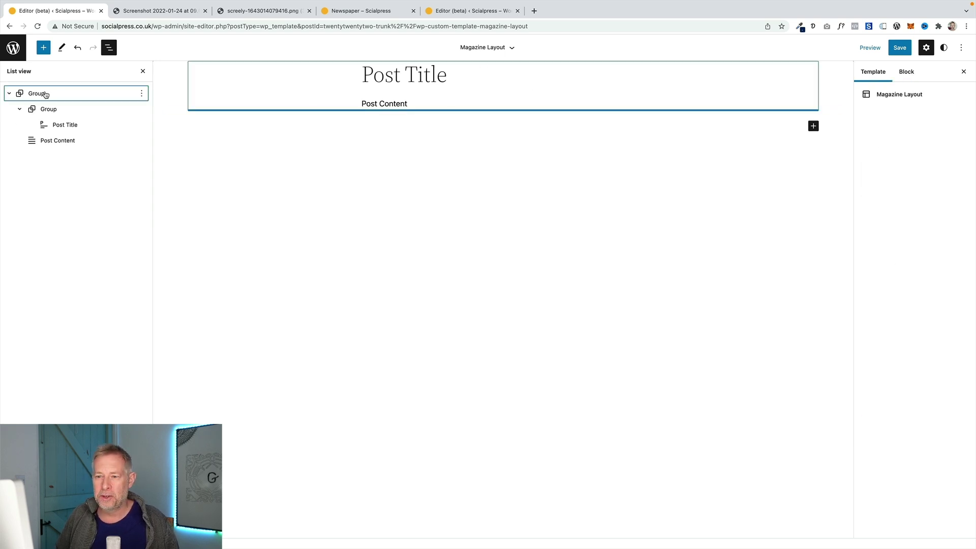
left_click(45, 94)
key("Delete")
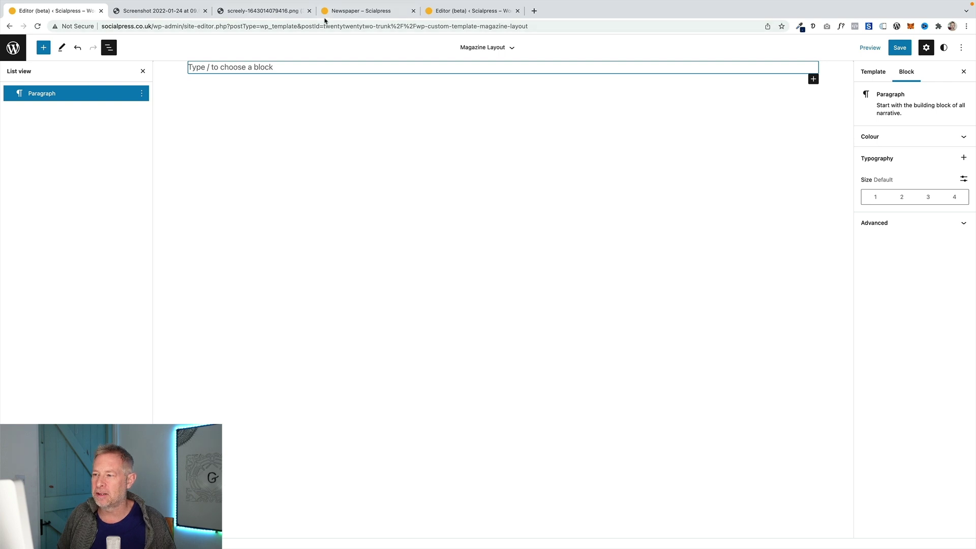
- Check the annotated newspaper layout image and return to the Magazine Layout template
left_click(275, 11)
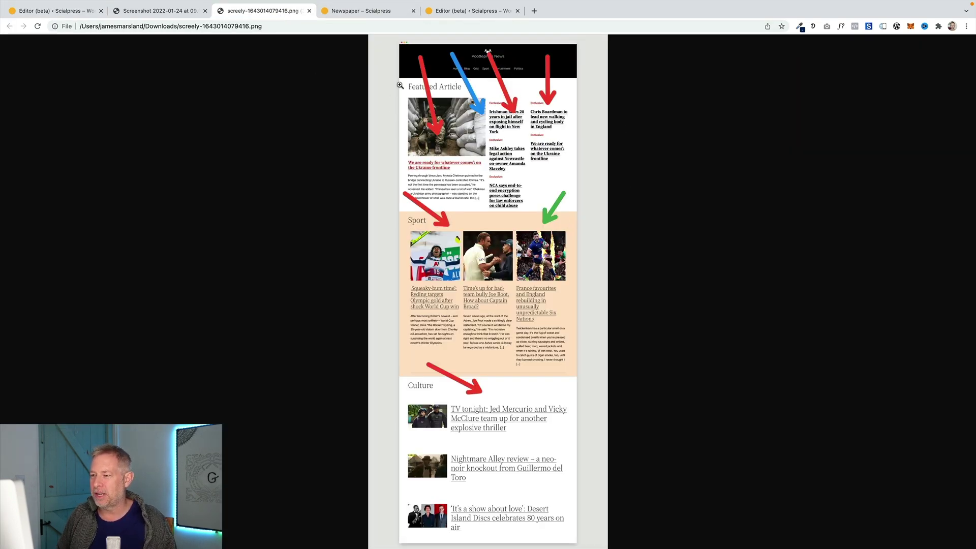
left_click(80, 14)
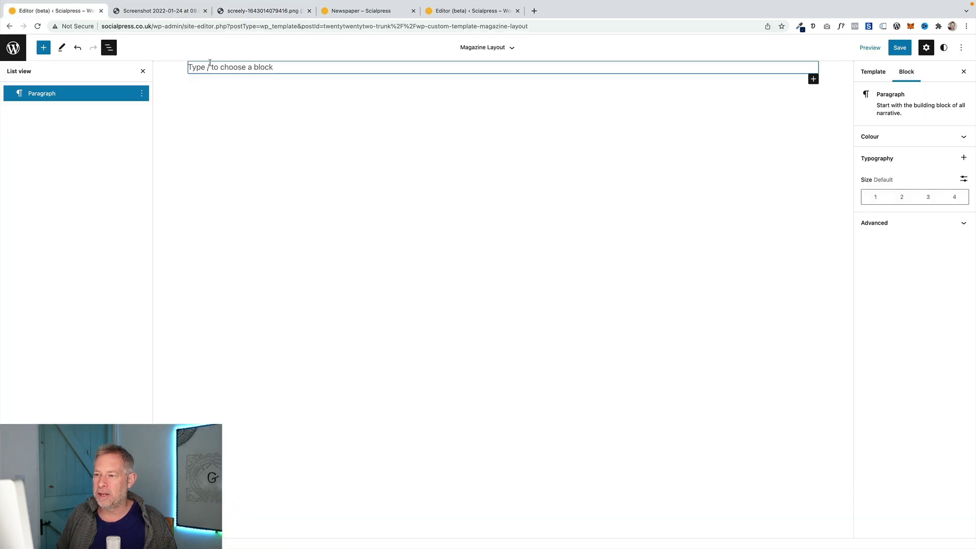
type("/")
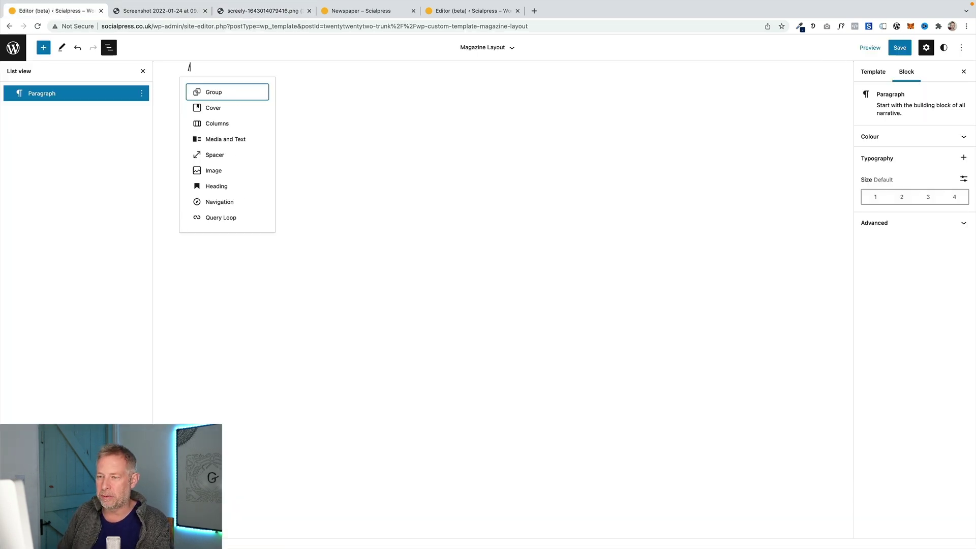
key("BackSpace")
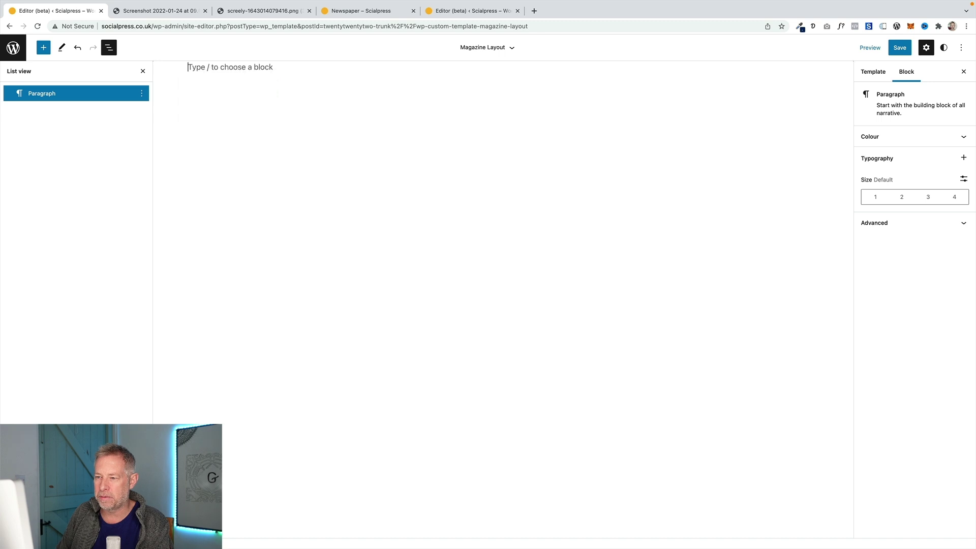
type("sss")
key("BackSpace")
key("BackSpace")
key("BackSpace")
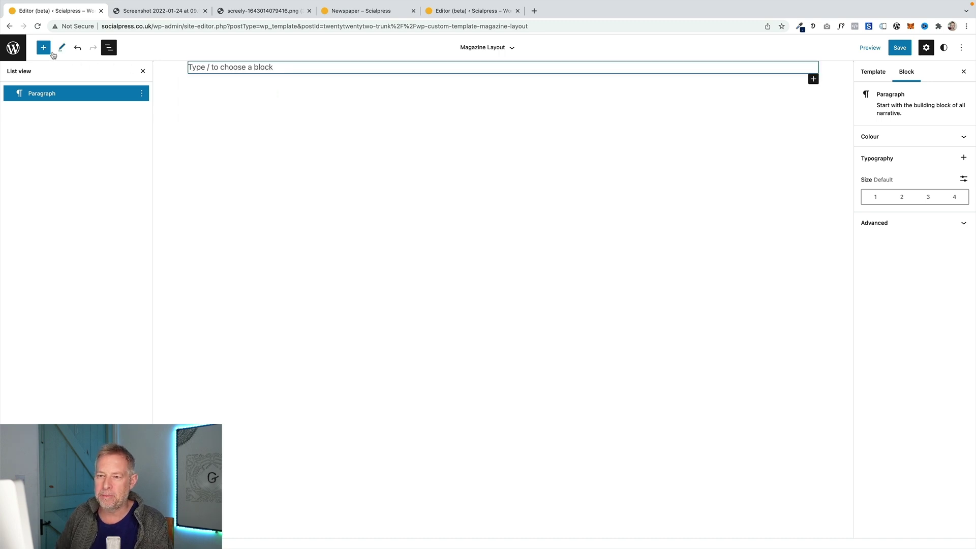
left_click(46, 50)
type("colum")
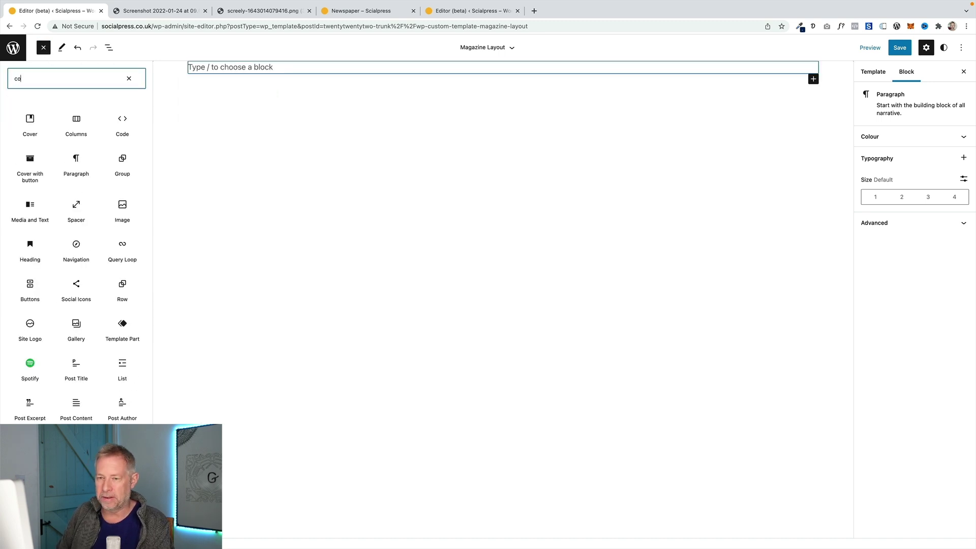
left_click(43, 121)
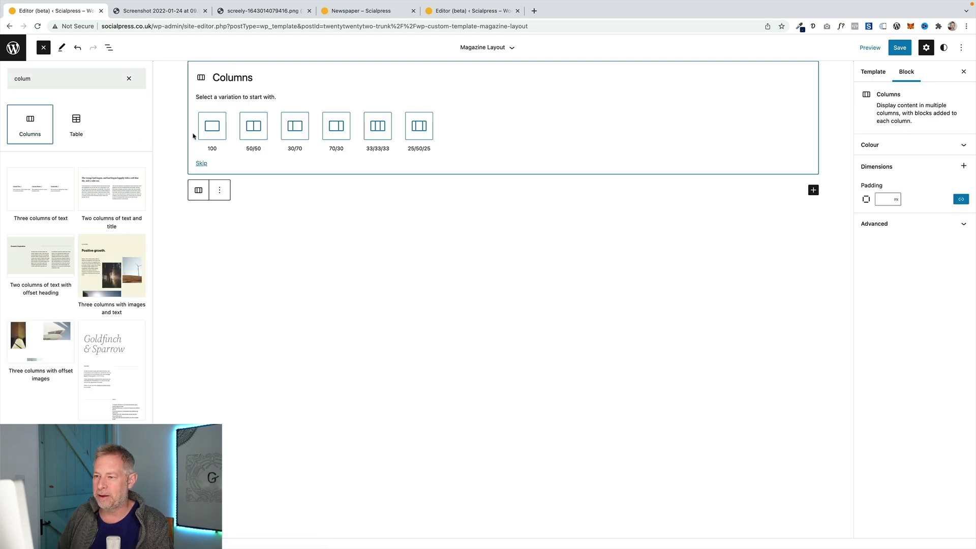
left_click(287, 91)
key("ctrl+z")
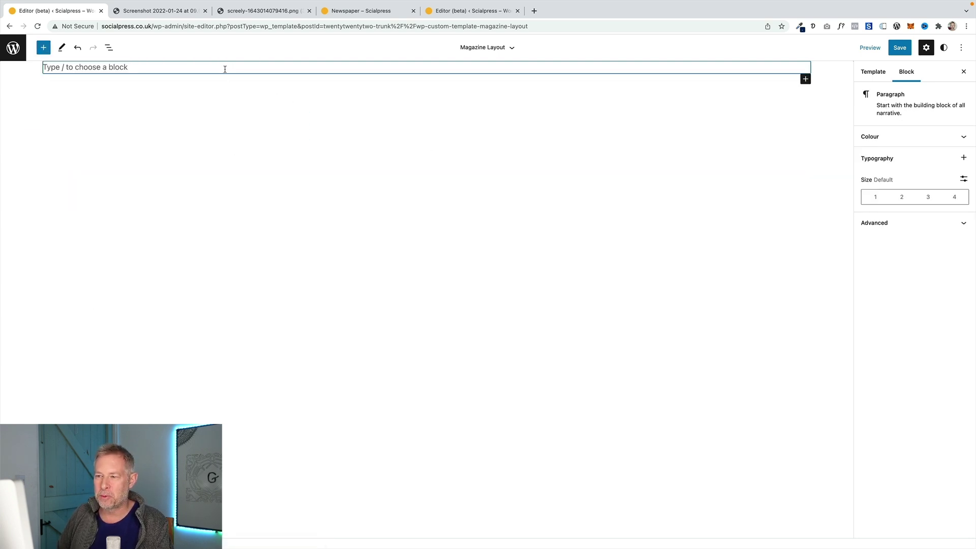
- Insert a Columns block with the 33/33/33 variation in the empty template
type("/colu")
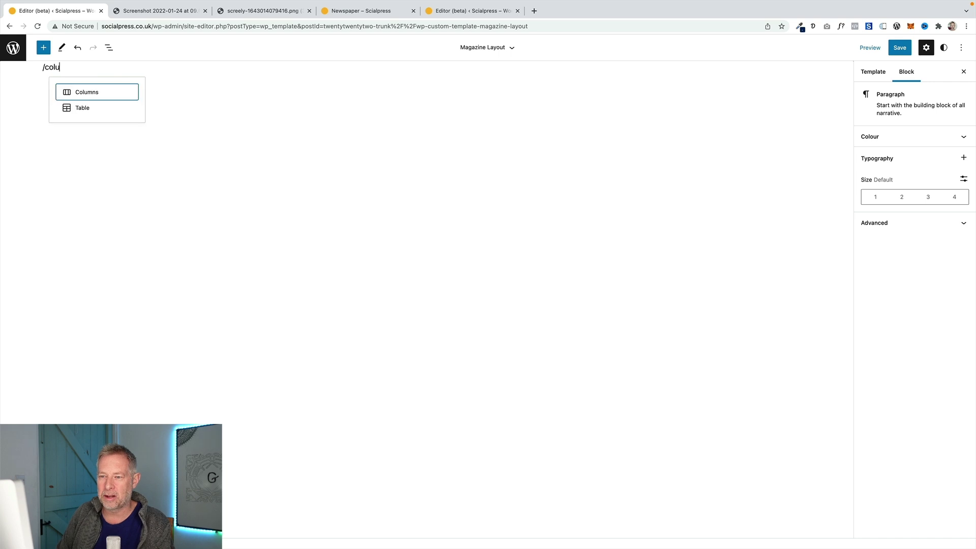
left_click(110, 94)
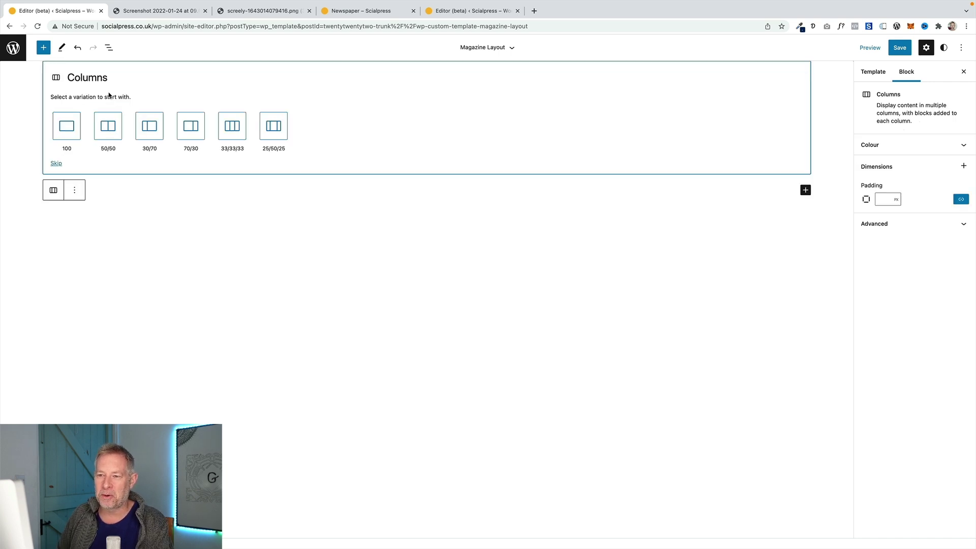
left_click(235, 129)
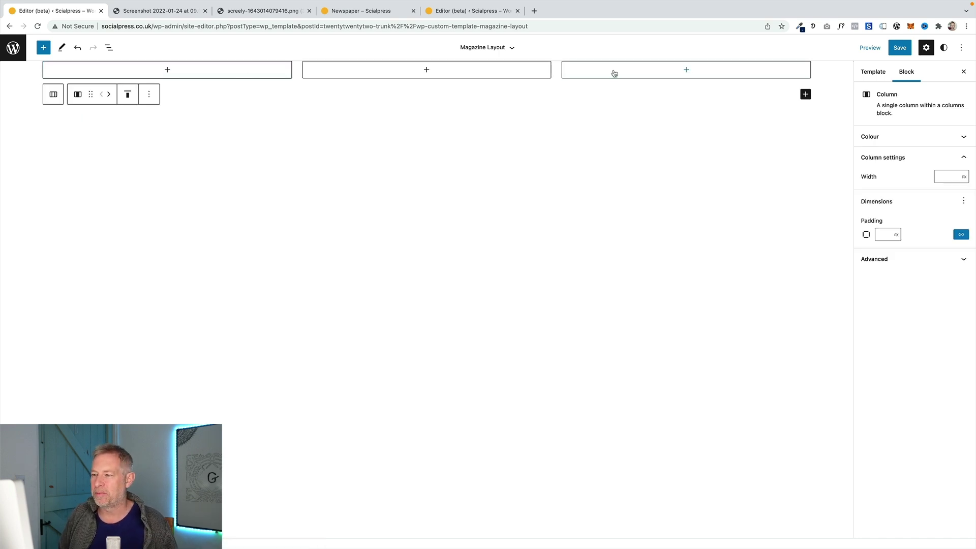
left_click(218, 108)
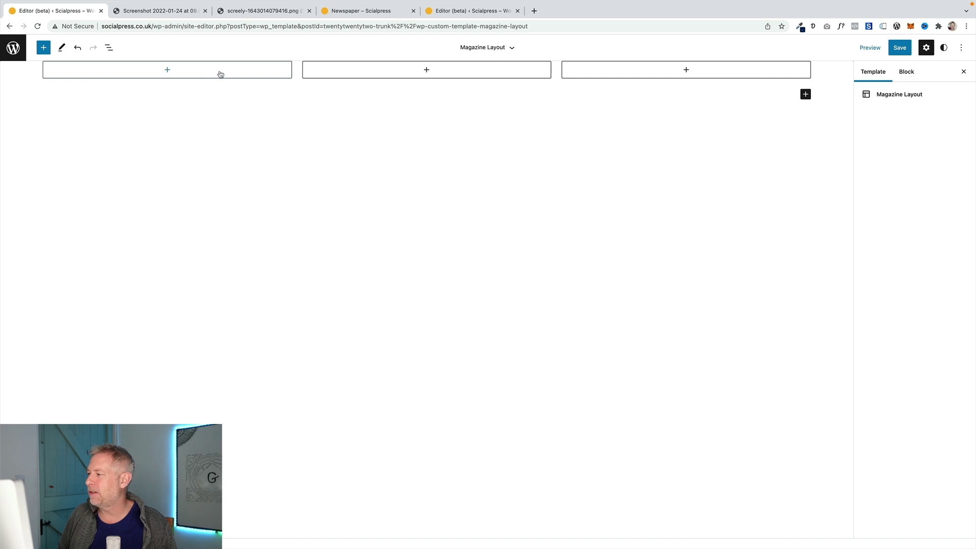
- Show the block list view and set the first column's width to 700 px
left_click(108, 47)
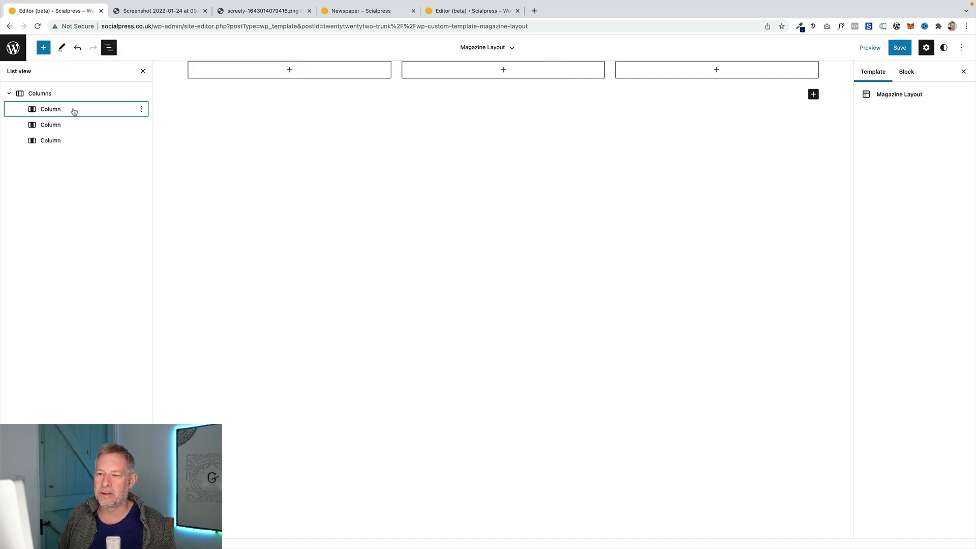
left_click(74, 112)
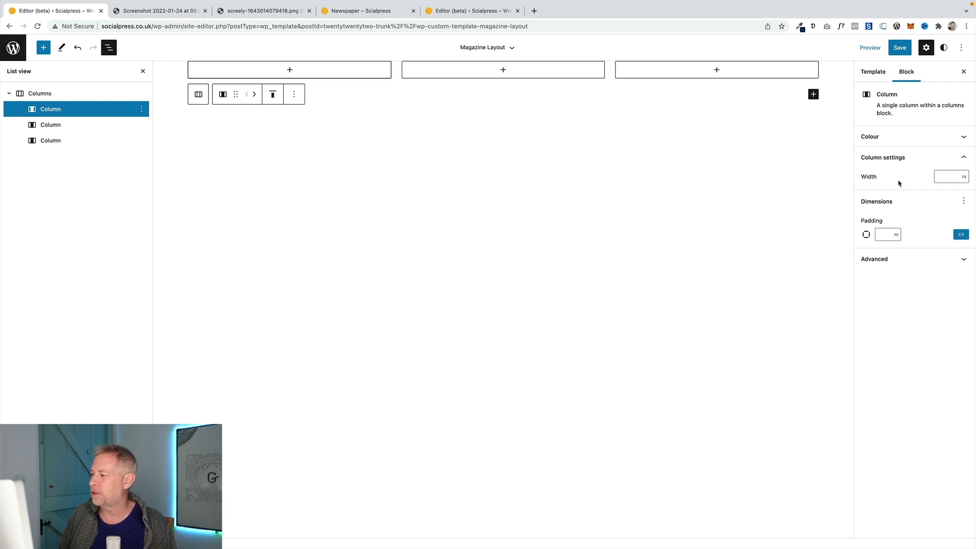
left_click(948, 177)
type("700")
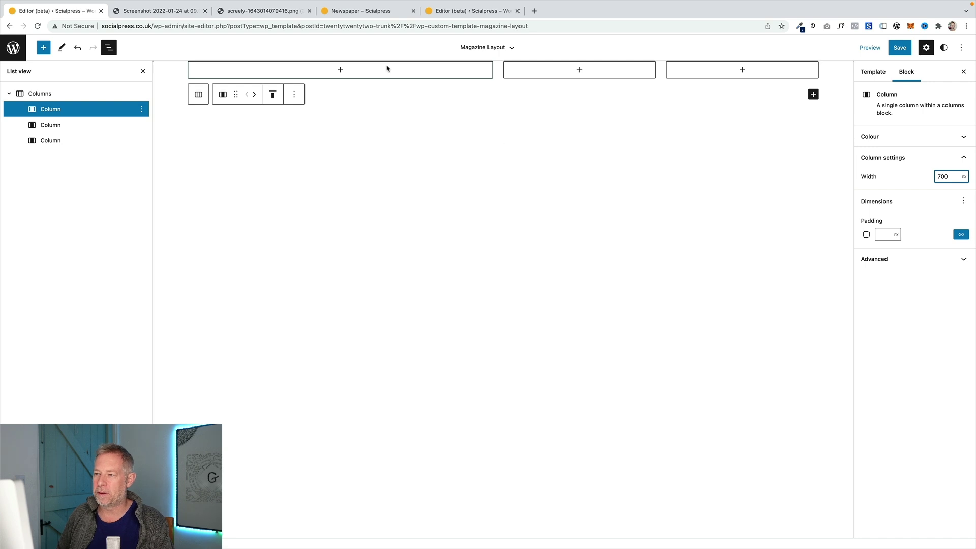
left_click(89, 125)
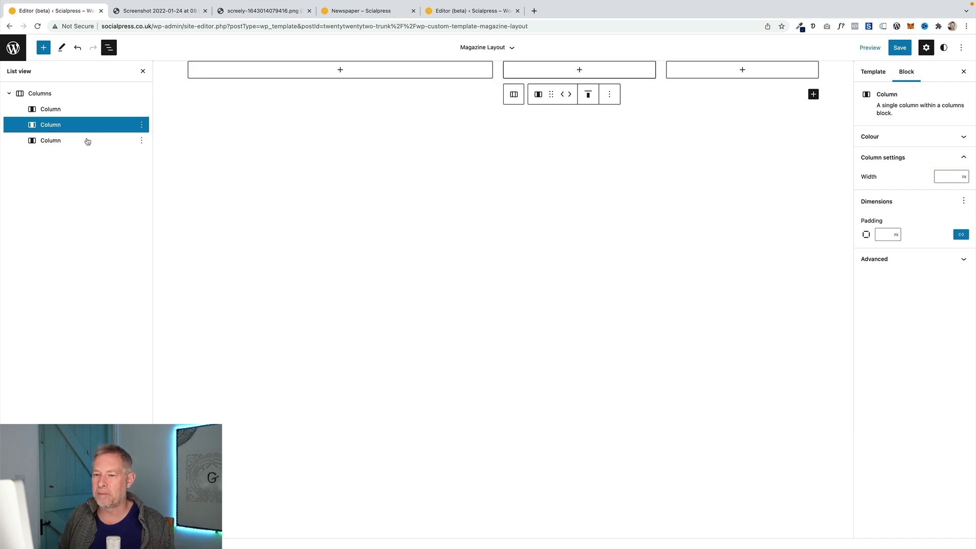
left_click(88, 140)
left_click(88, 125)
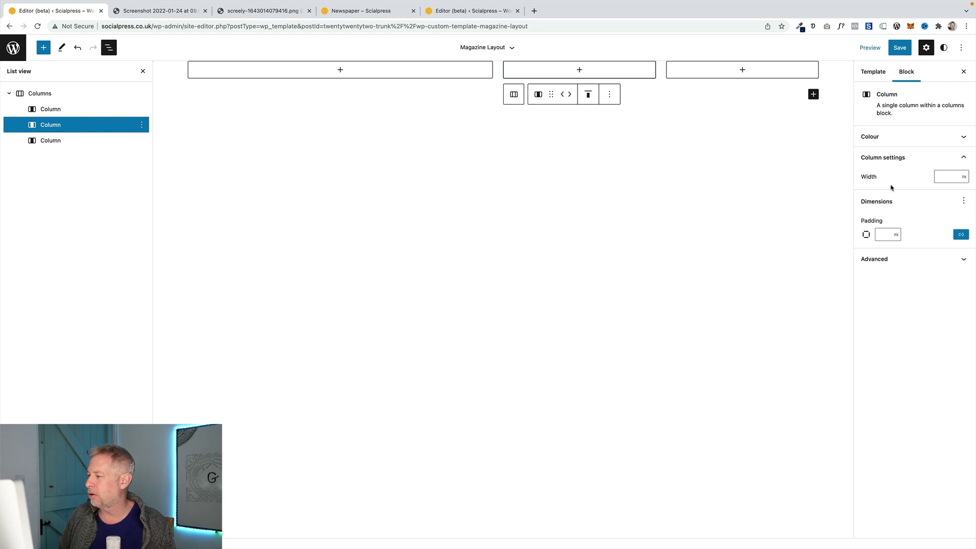
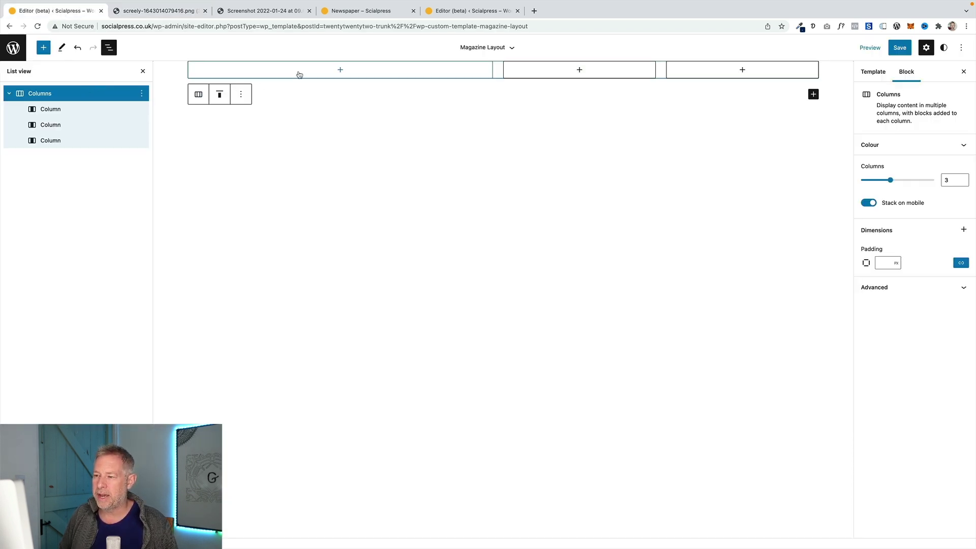
- Insert a Query Loop block in the wide first column
left_click(338, 70)
type("qu")
left_click(297, 167)
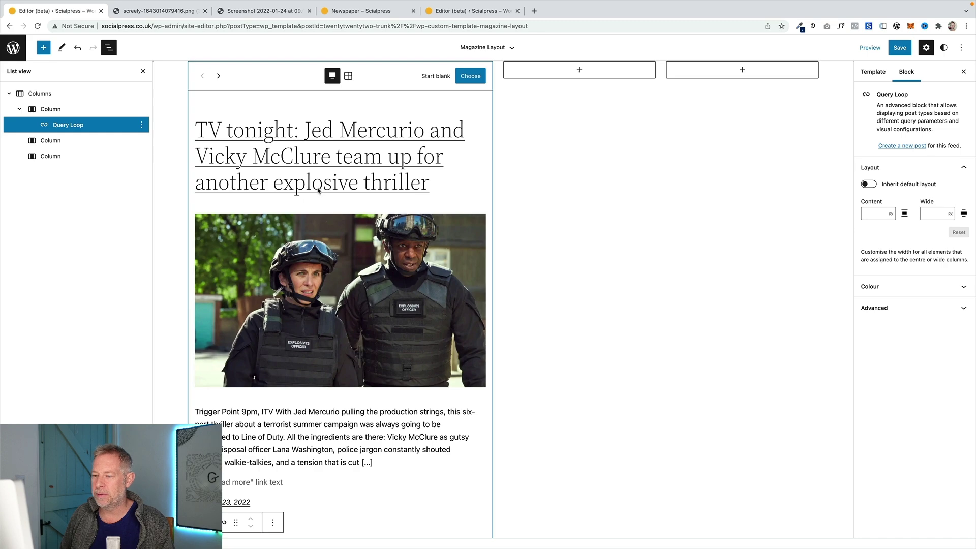
- Browse the Query Loop patterns against the reference layout and choose the one with large title, featured image, excerpt, separator and date
scroll(319, 189, "down", 3)
scroll(203, 76, "up", 3)
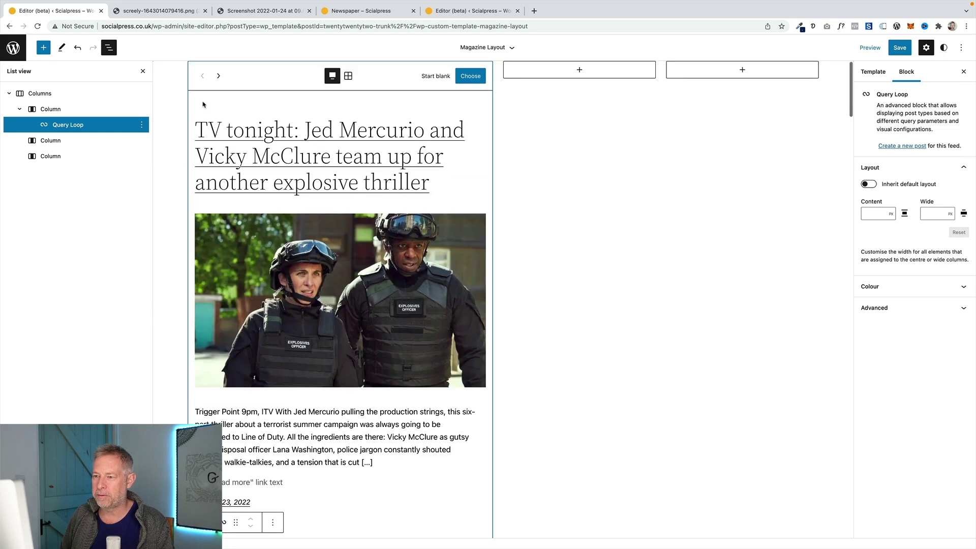
left_click(218, 81)
left_click(218, 77)
left_click(219, 76)
left_click(219, 76)
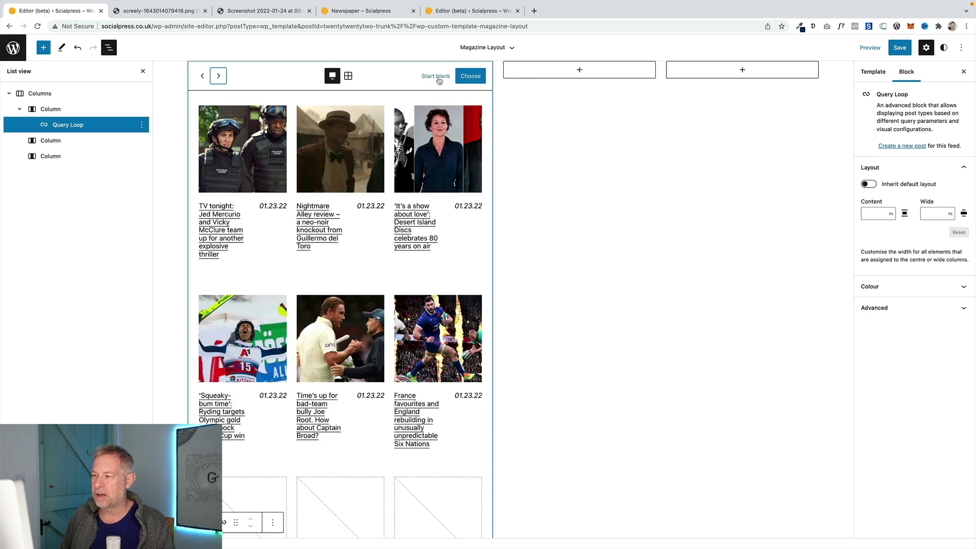
left_click(218, 81)
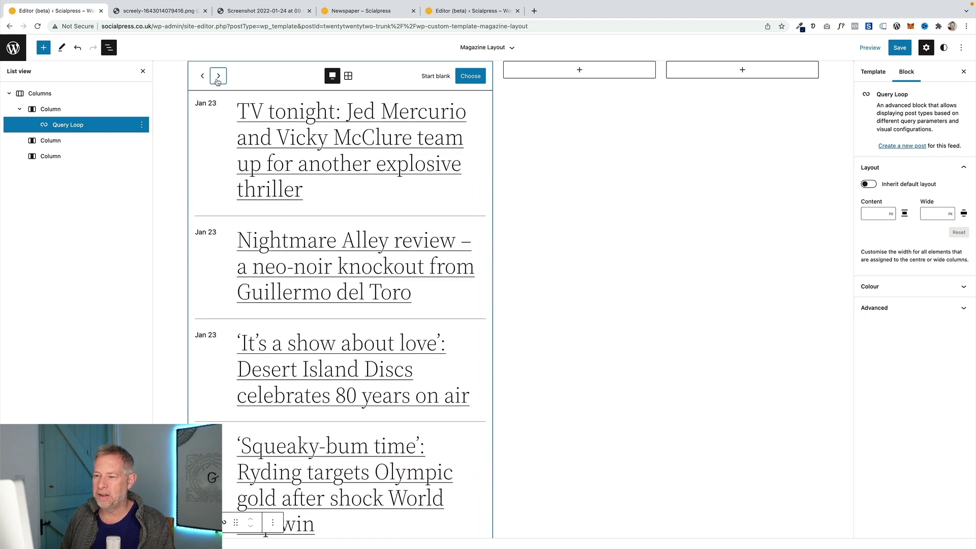
left_click(218, 76)
left_click(218, 76)
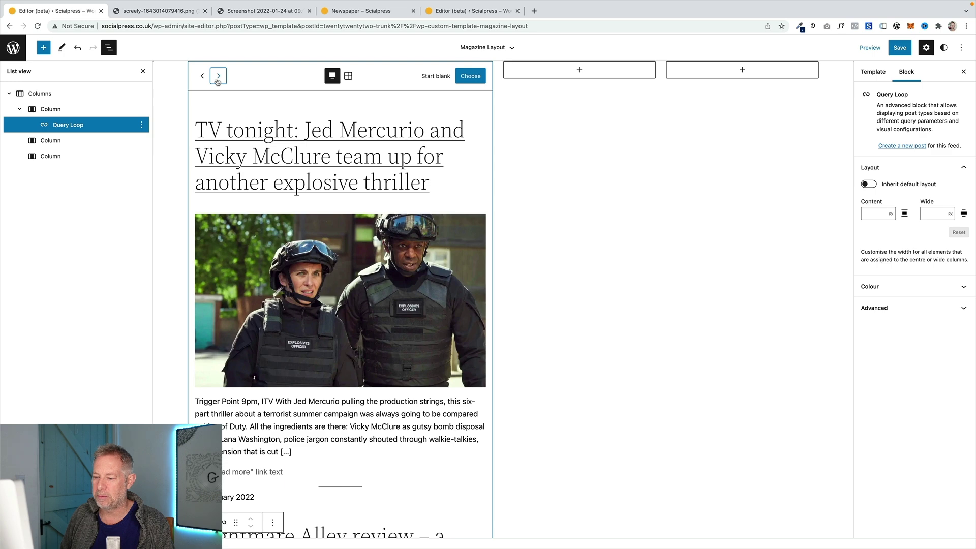
left_click(175, 12)
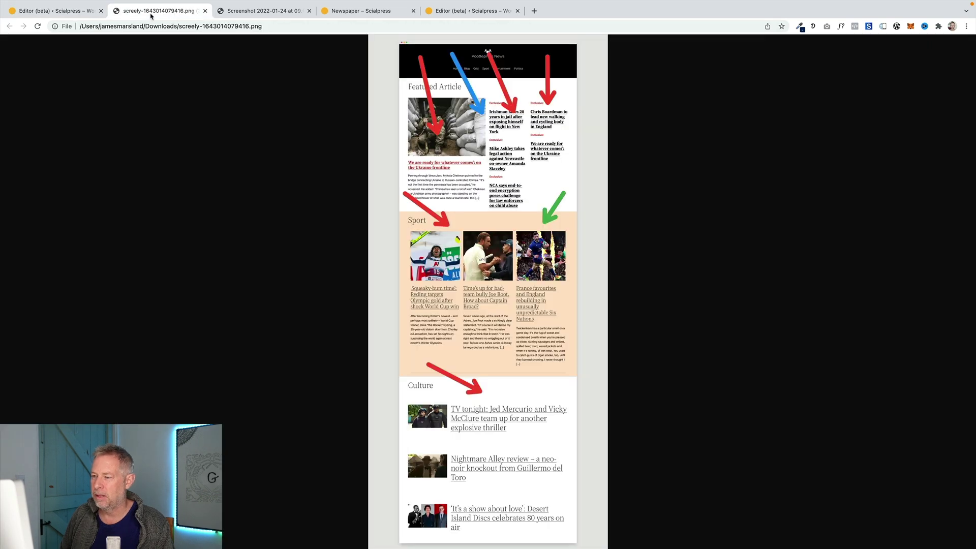
left_click(88, 12)
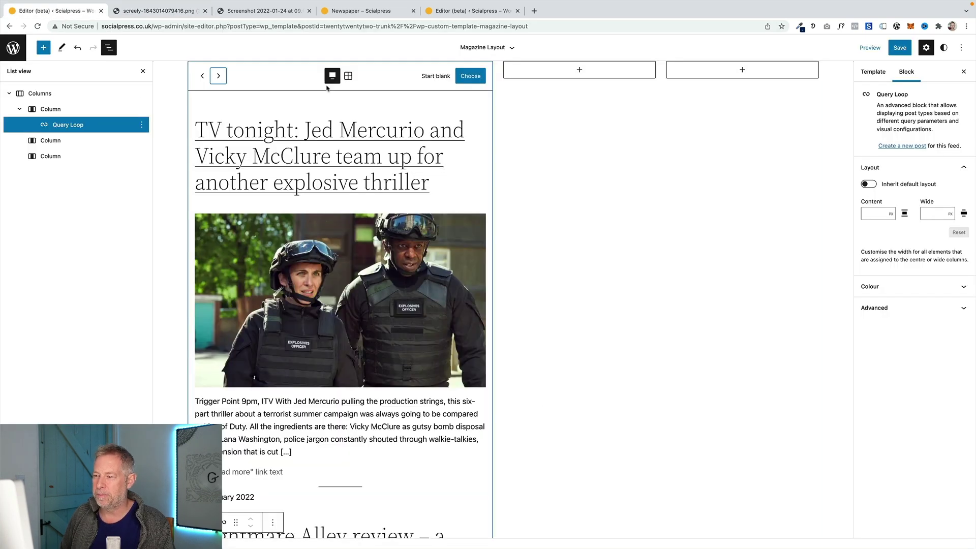
left_click(469, 77)
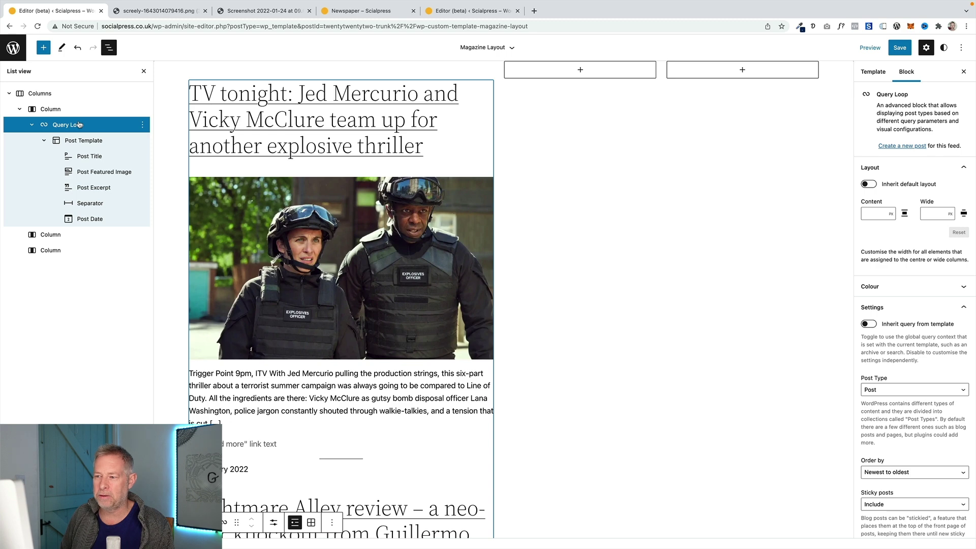
- Remove the Post Date and Separator blocks from the Query Loop's post template
scroll(310, 325, "down", 3)
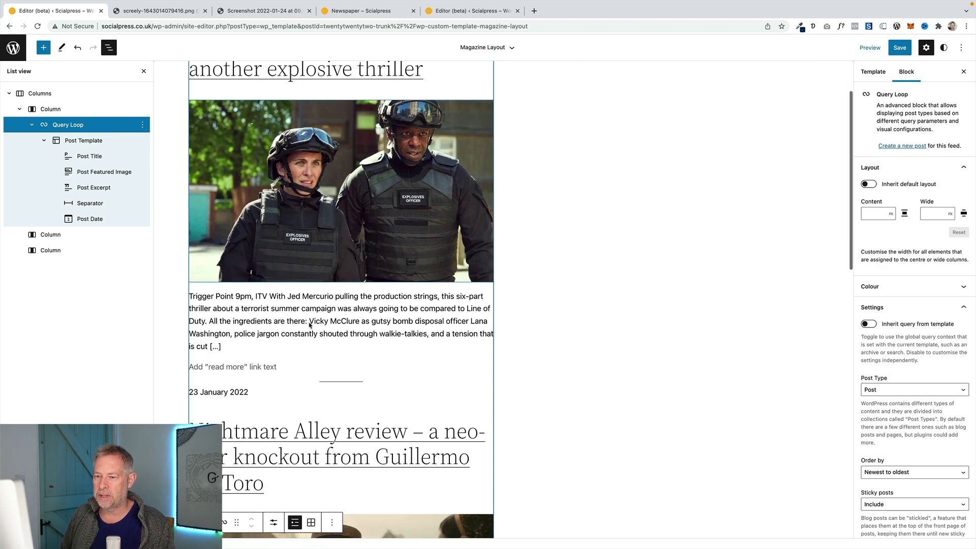
left_click(102, 219)
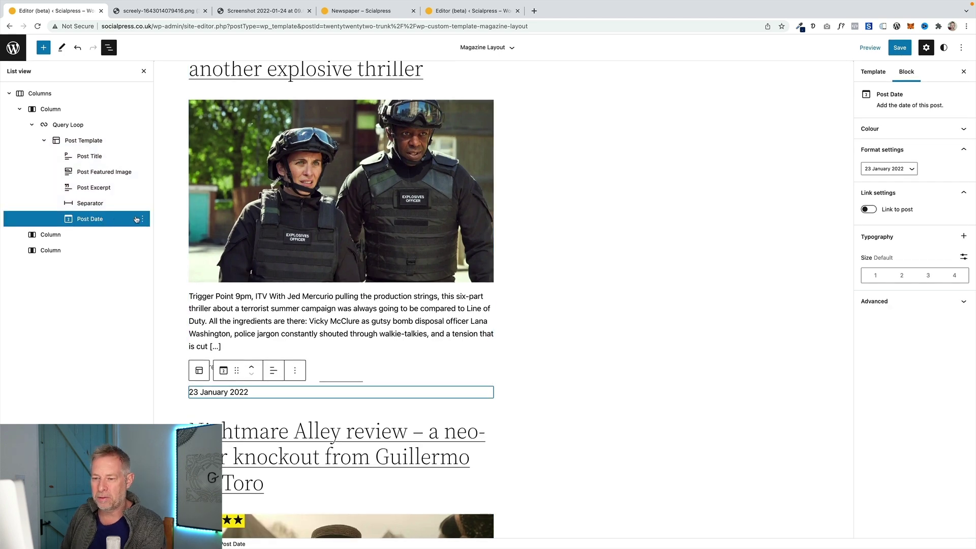
left_click(142, 218)
left_click(224, 380)
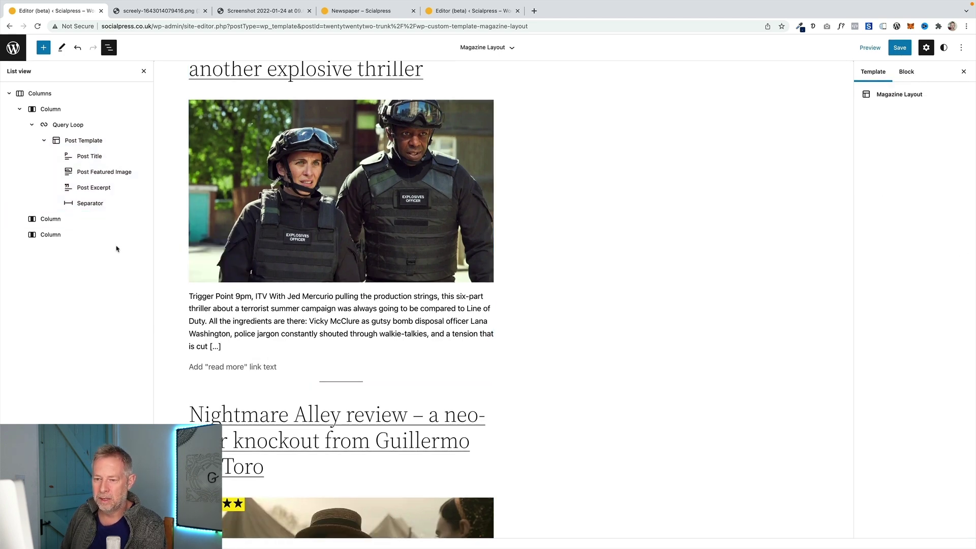
left_click(112, 205)
left_click(142, 203)
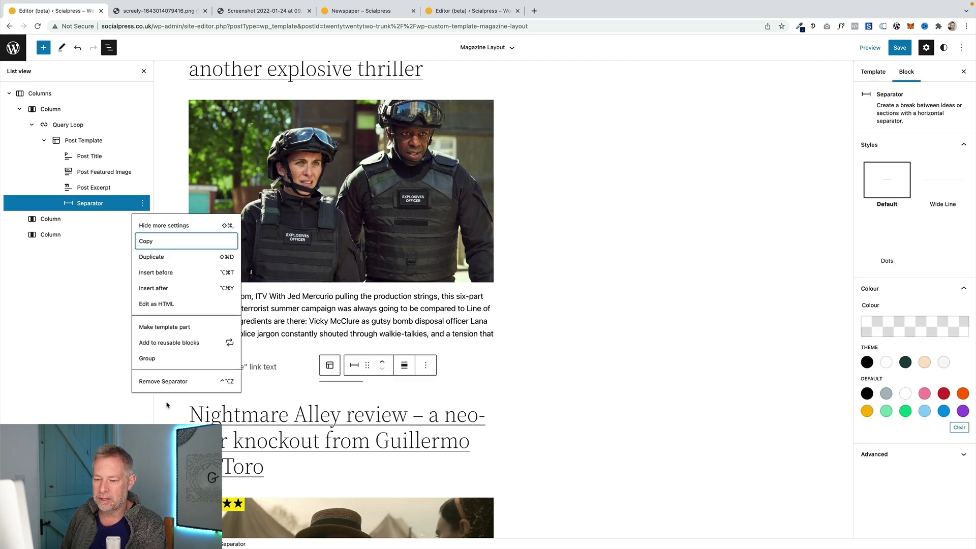
left_click(168, 380)
- Check the reference layout and move the Post Title below the Post Featured Image in the post template
left_click(97, 187)
left_click(248, 12)
left_click(192, 12)
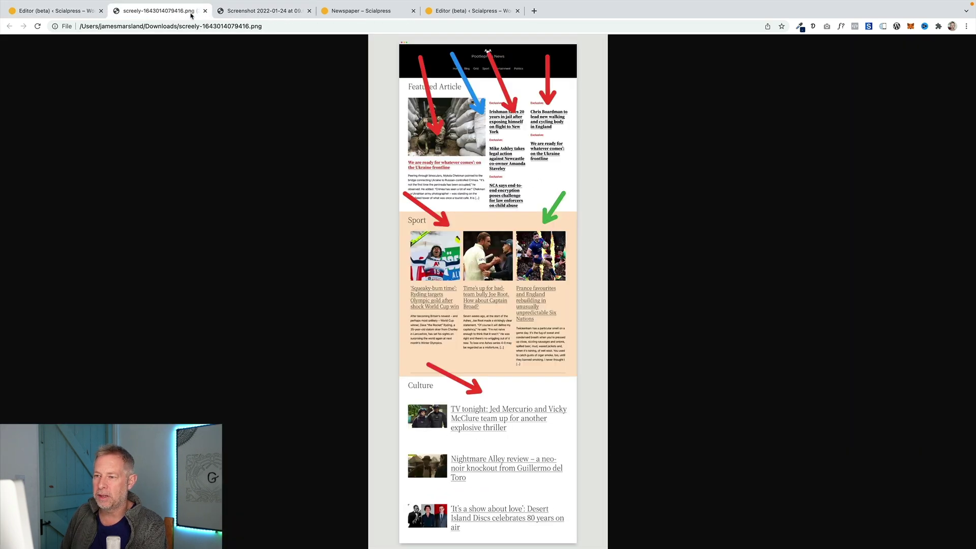
left_click(56, 11)
scroll(229, 127, "up", 2)
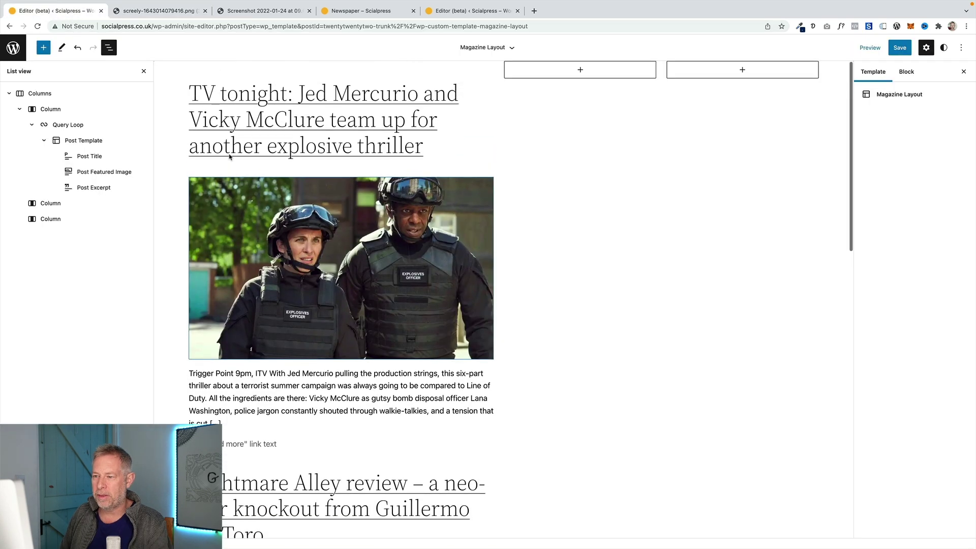
left_click(230, 128)
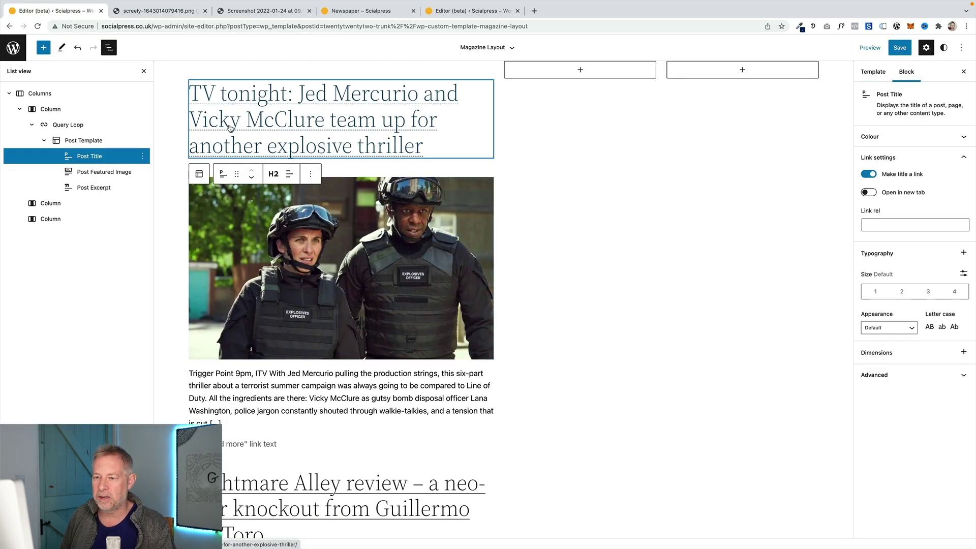
left_click_drag(126, 156, 126, 168)
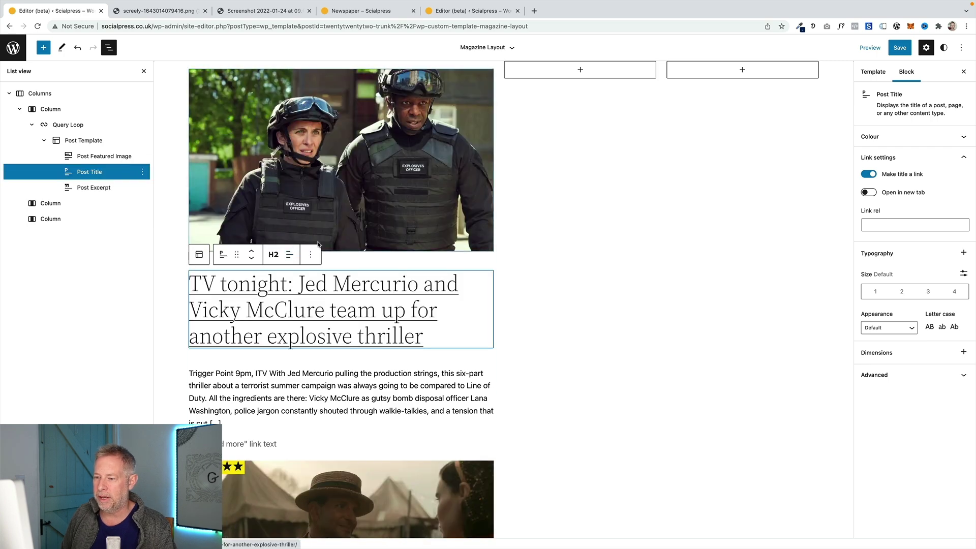
left_click(370, 391)
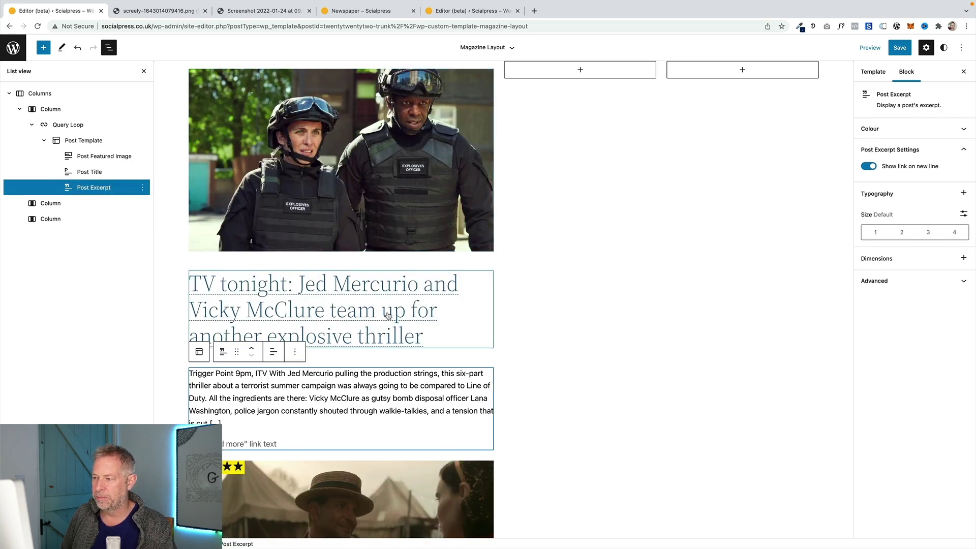
- Select the Query Loop block and turn on the Top toolbar view option
left_click(65, 129)
left_click(961, 48)
left_click(895, 89)
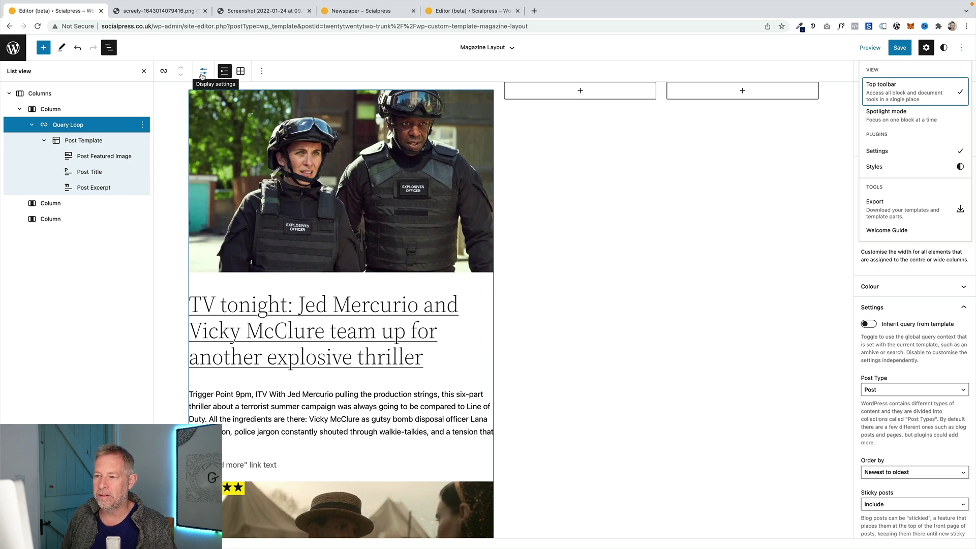
- Set the Query Loop's items per page to 1 in its display settings
left_click(202, 74)
left_click(203, 74)
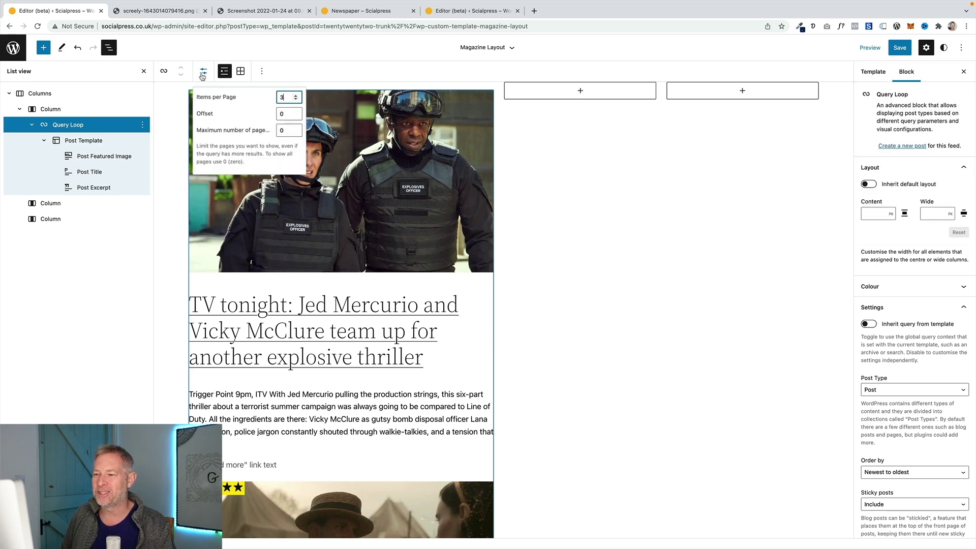
left_click(203, 74)
left_click(203, 75)
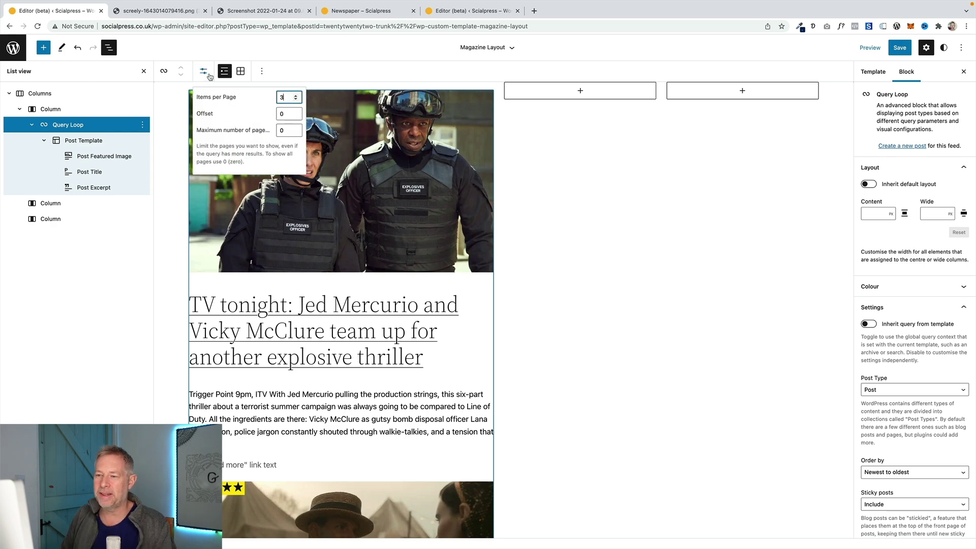
double_click(275, 99)
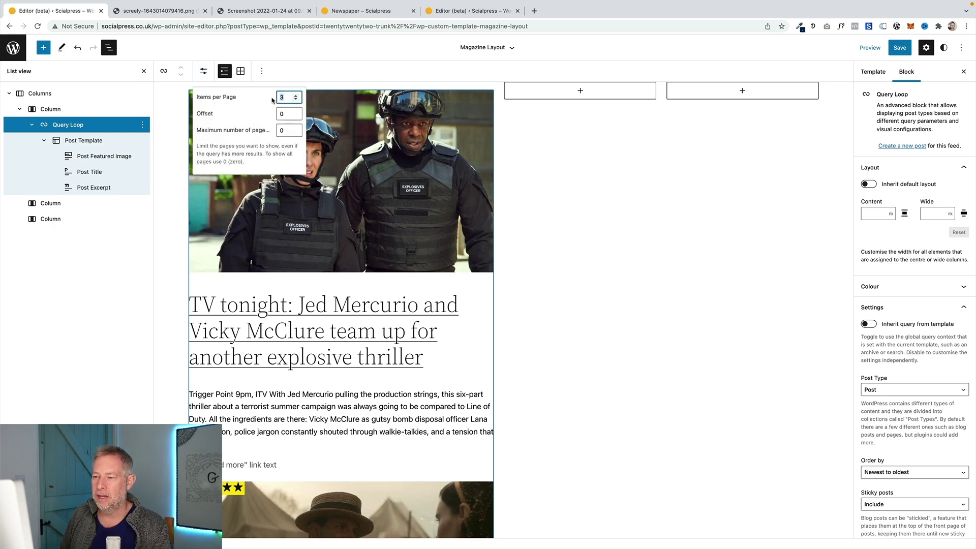
type("1")
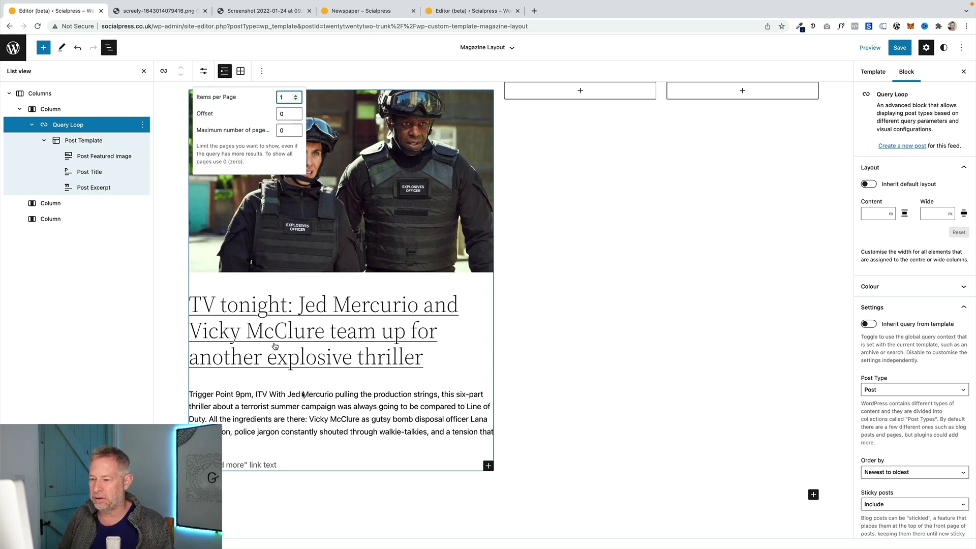
left_click(259, 464)
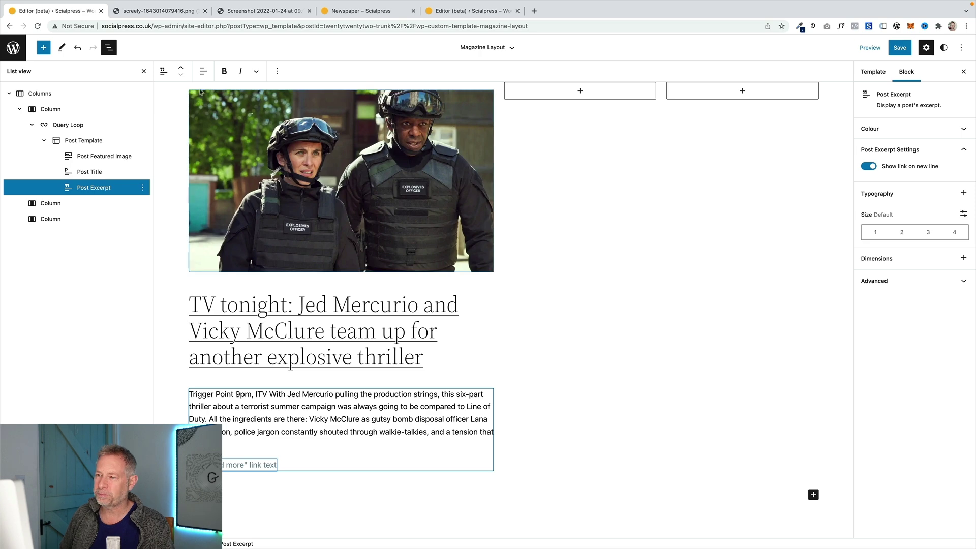
- Review the Query Loop's settings and filters, and compare them with the reference block structure and page layout images
left_click(74, 126)
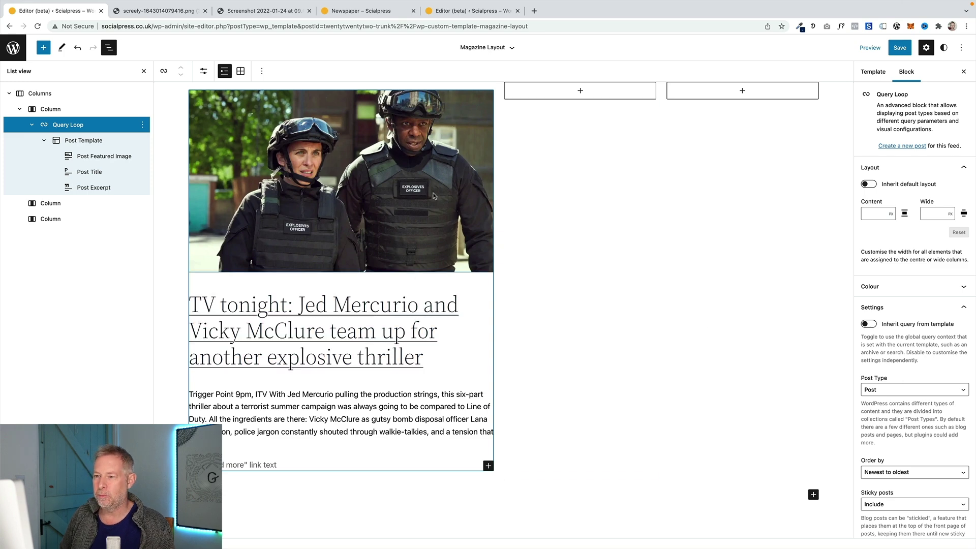
scroll(890, 343, "down", 5)
scroll(892, 344, "down", 2)
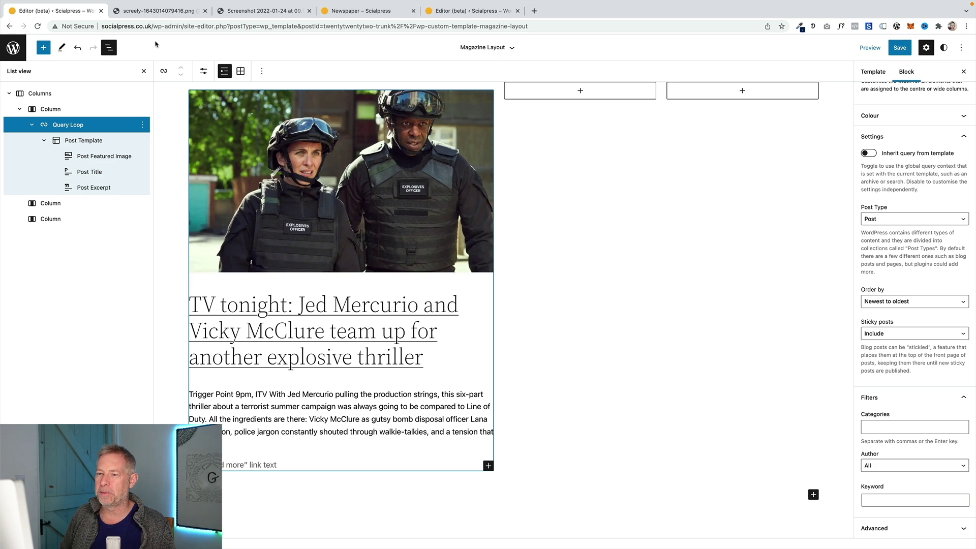
left_click(346, 14)
left_click(277, 17)
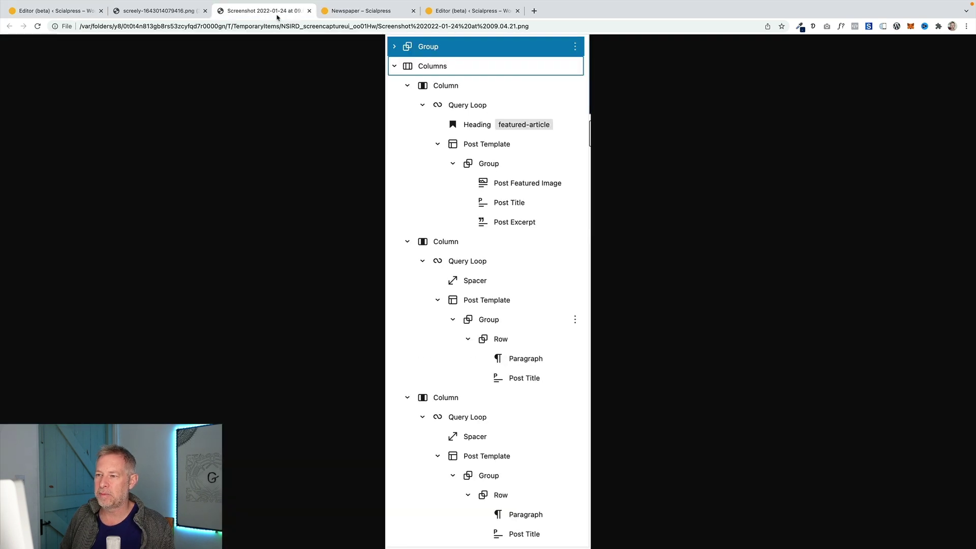
left_click(208, 15)
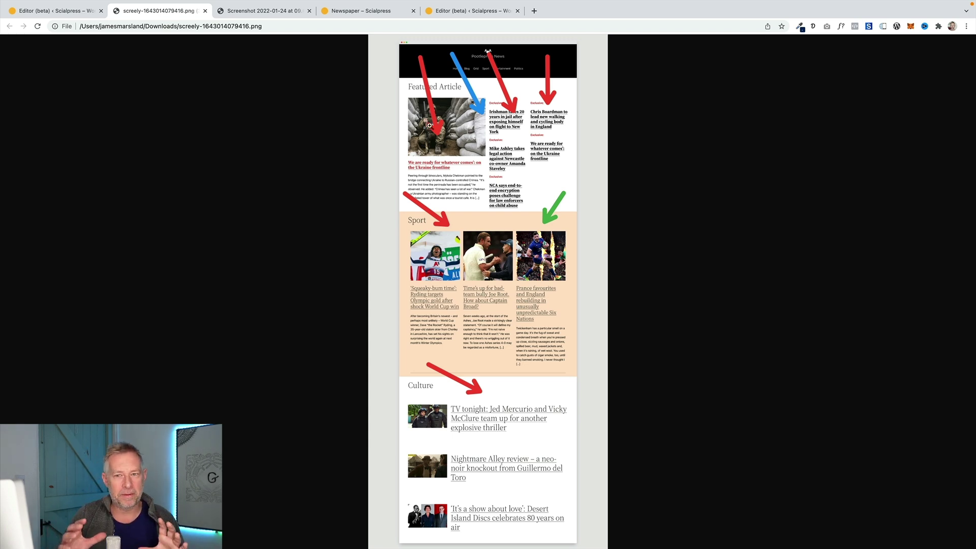
left_click(67, 12)
left_click(252, 163)
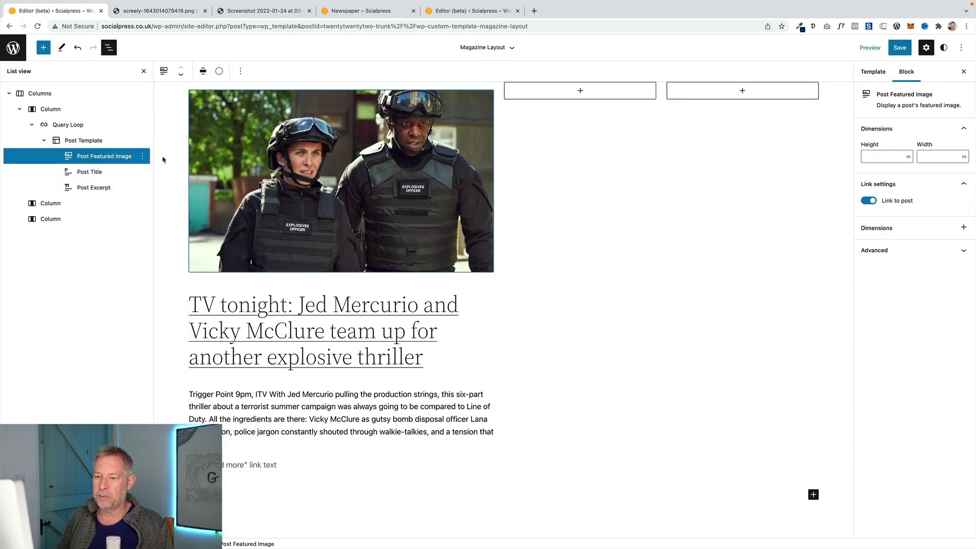
- Try limiting the Query Loop's sticky posts option to Only, and restore it to Include
left_click(76, 125)
scroll(920, 356, "down", 5)
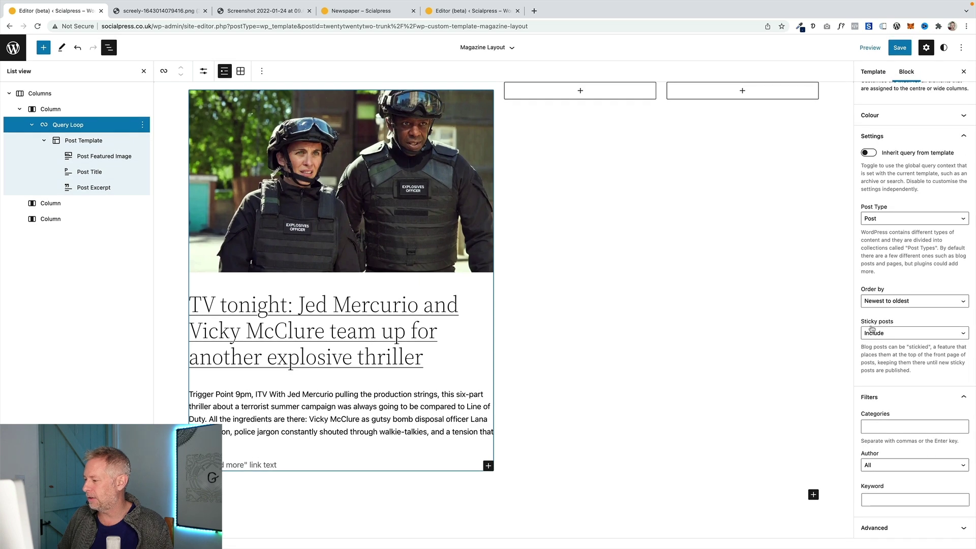
scroll(888, 330, "up", 3)
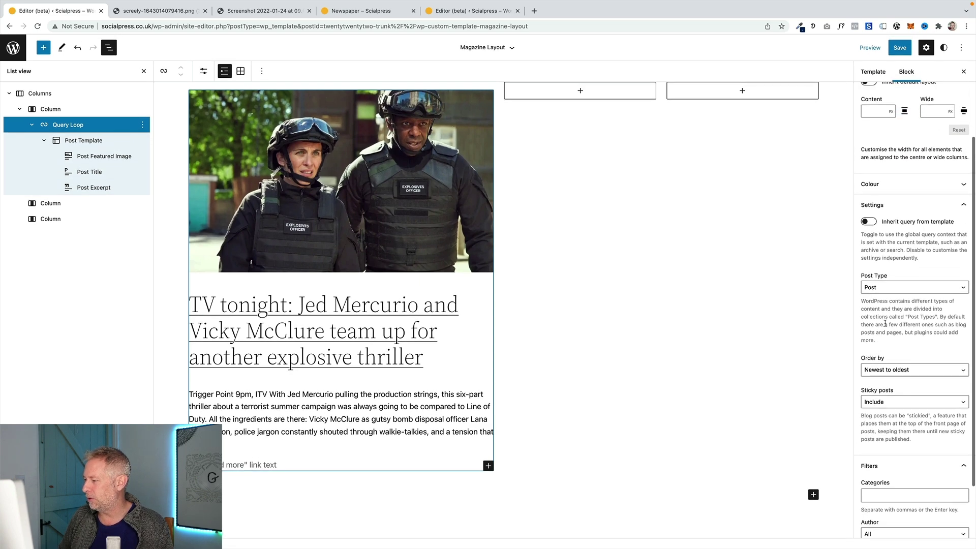
scroll(885, 323, "up", 2)
scroll(907, 359, "down", 4)
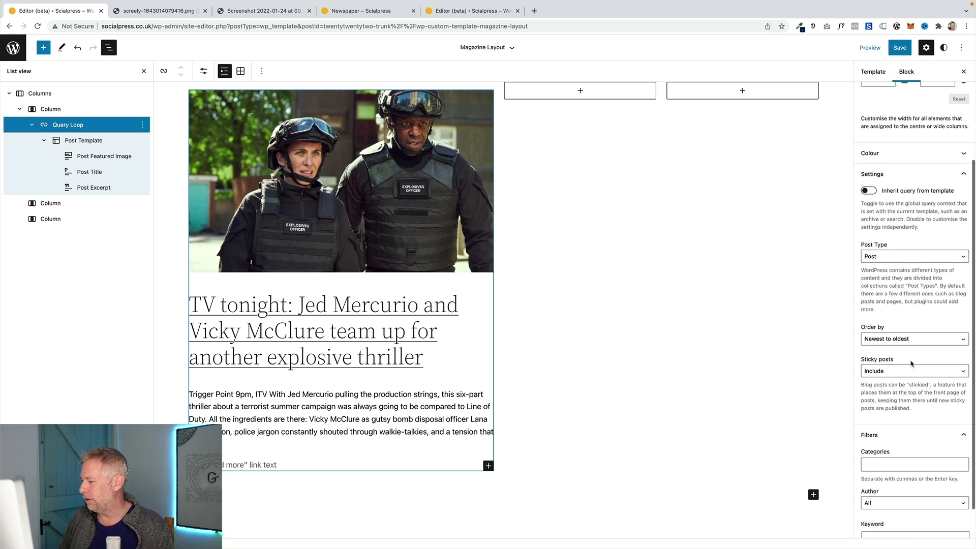
scroll(910, 361, "down", 1)
left_click(897, 333)
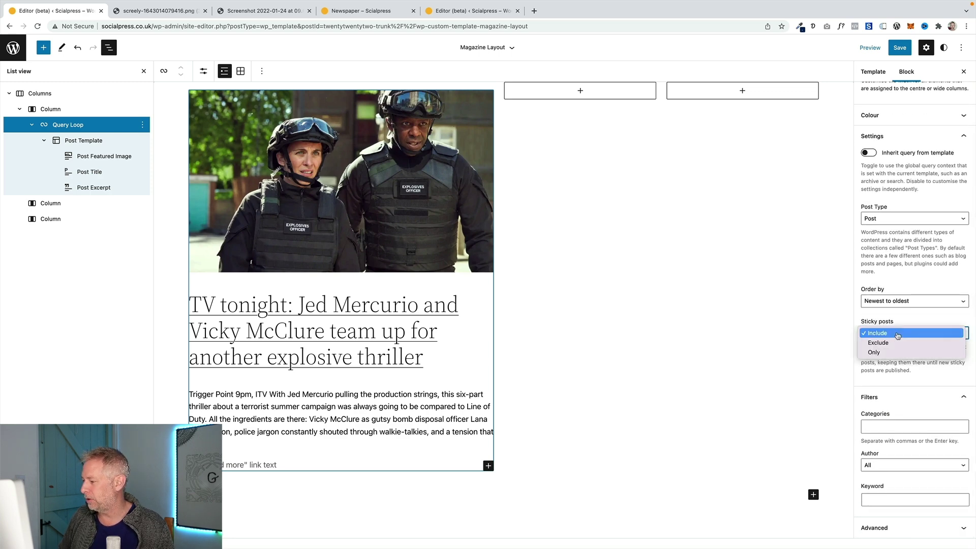
left_click(883, 352)
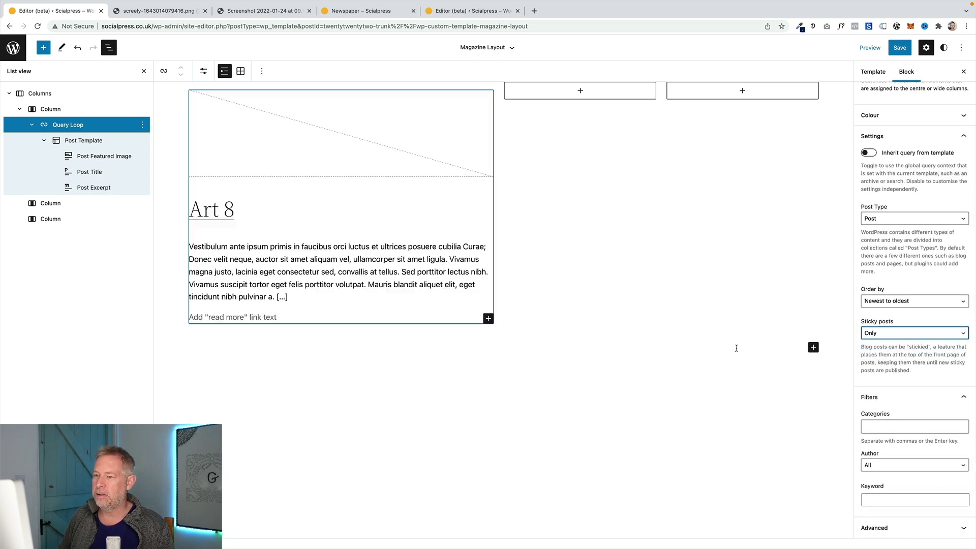
left_click(889, 333)
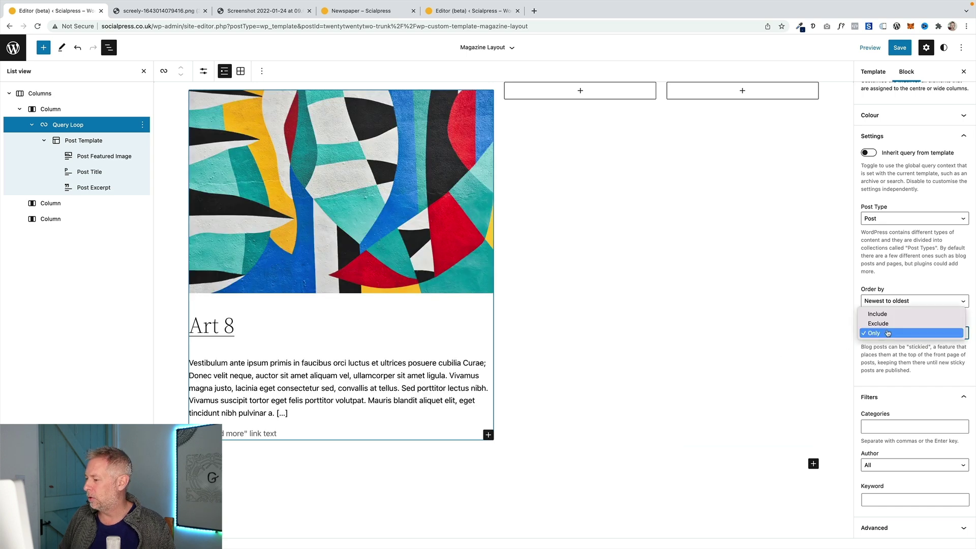
left_click(888, 311)
- Filter the Query Loop by the category "featured"
left_click(889, 426)
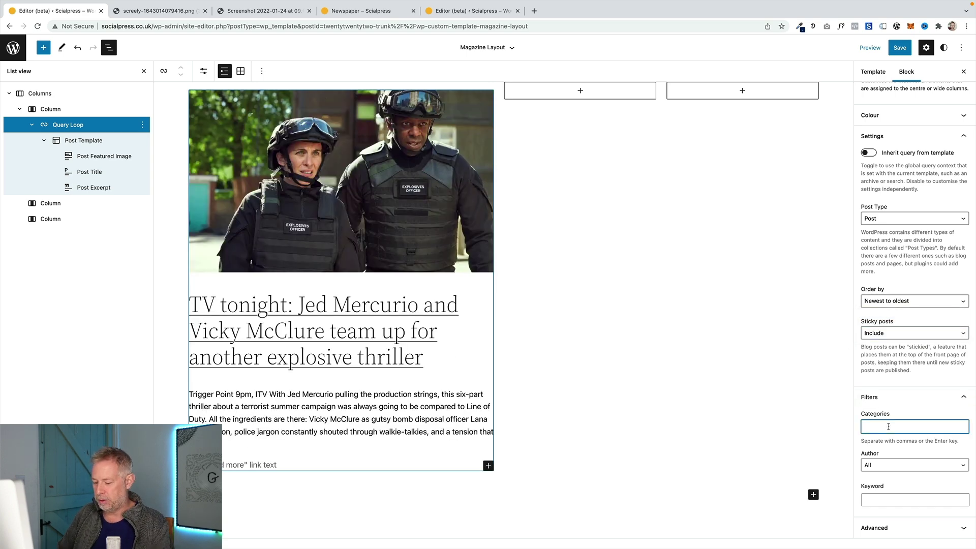
type("feature")
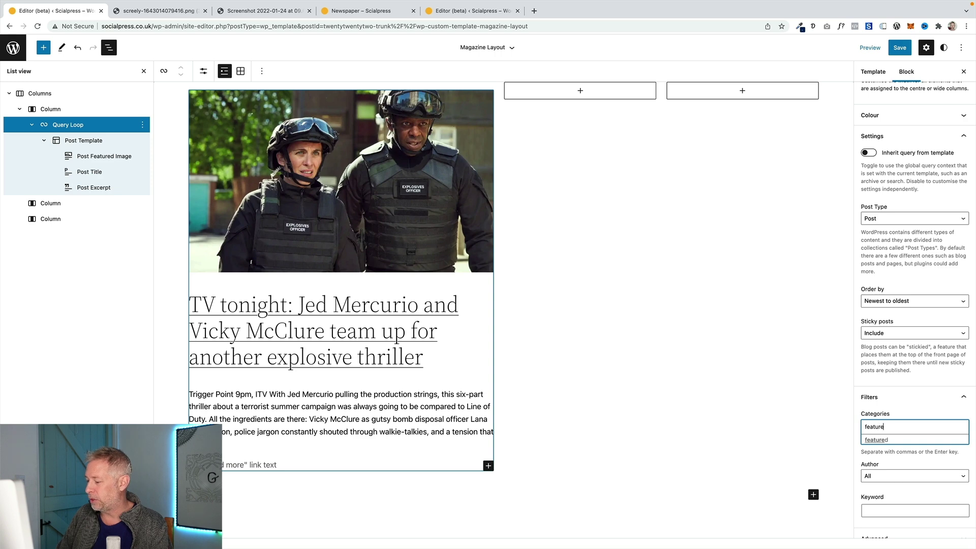
type("d")
left_click(889, 439)
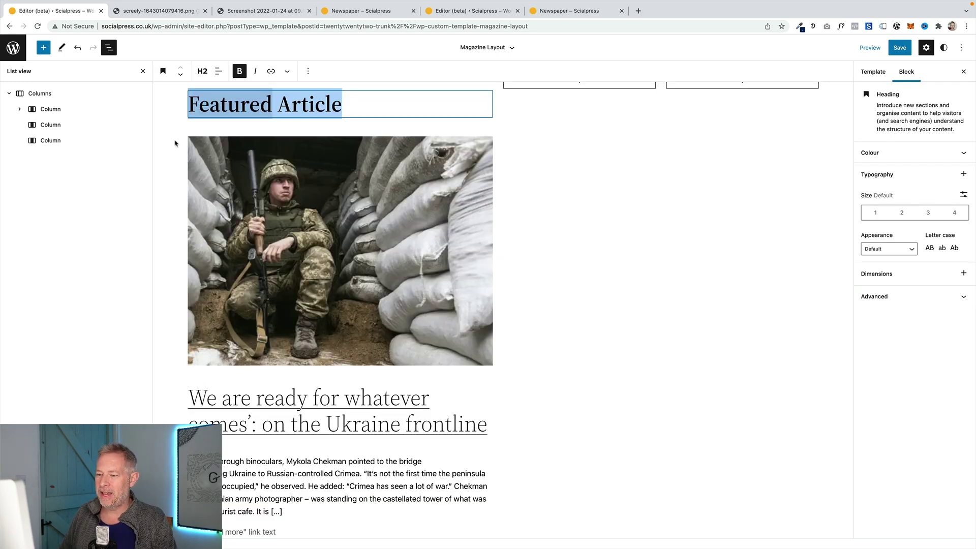
scroll(305, 128, "up", 1)
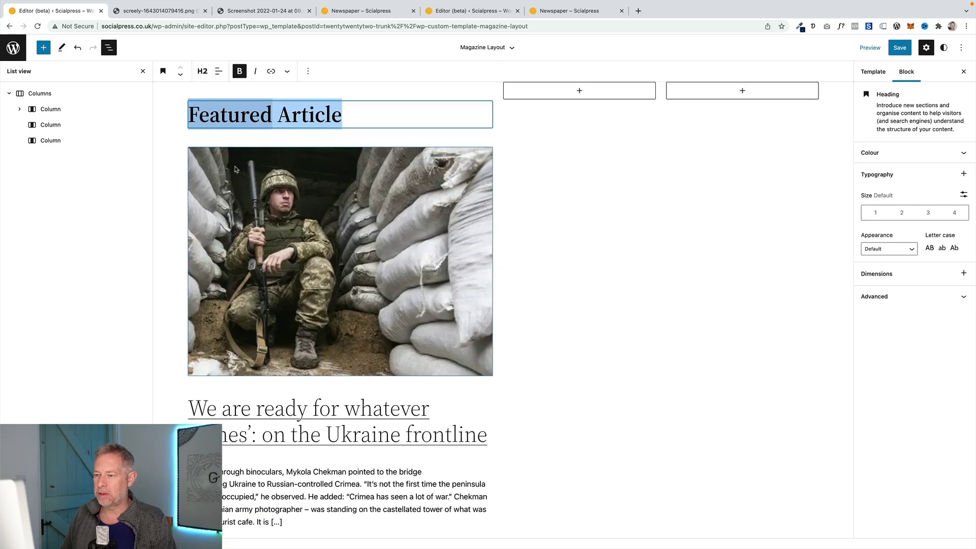
left_click(20, 108)
left_click(19, 109)
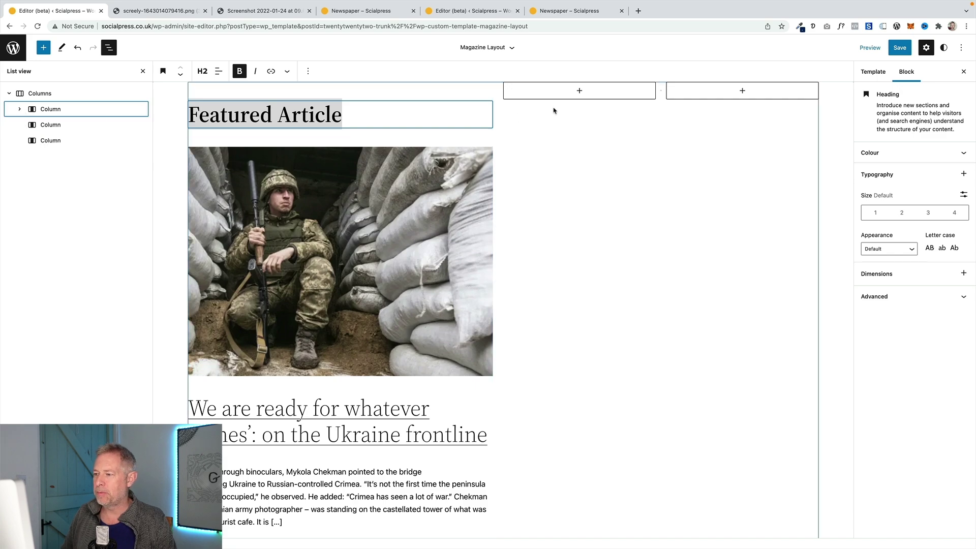
- Examine the reference layout image closely, from the Featured Article columns down through the Sport and Culture sections
left_click(141, 12)
scroll(334, 163, "up", 5)
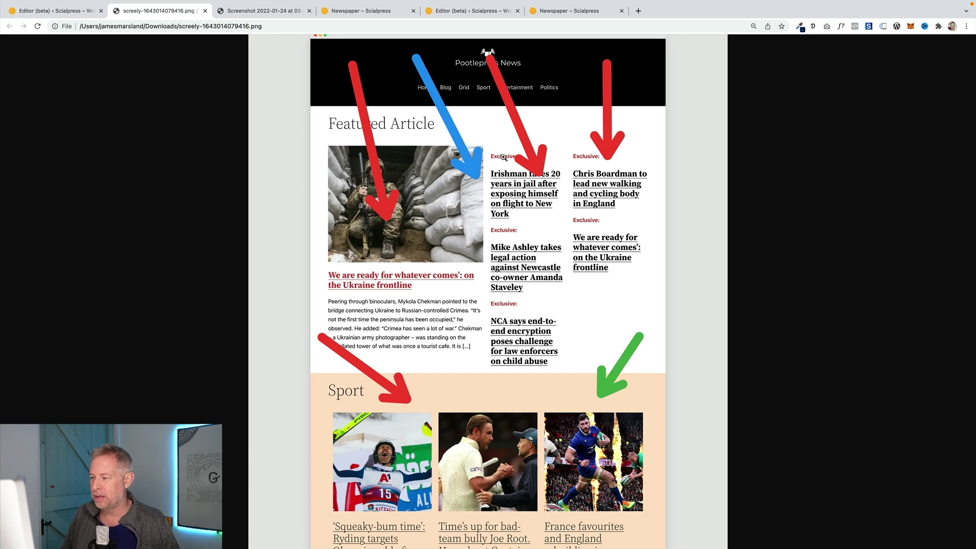
scroll(403, 256, "down", 1)
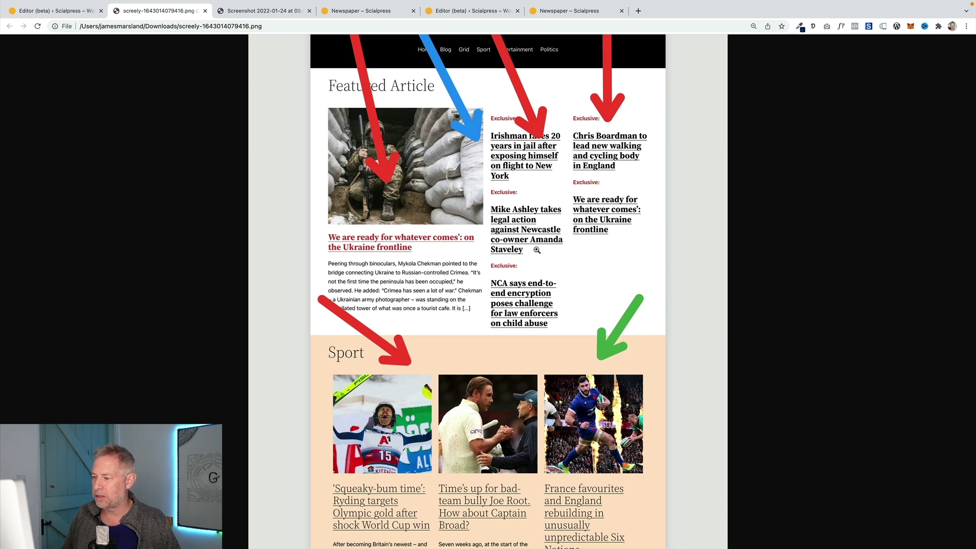
scroll(537, 249, "down", 3)
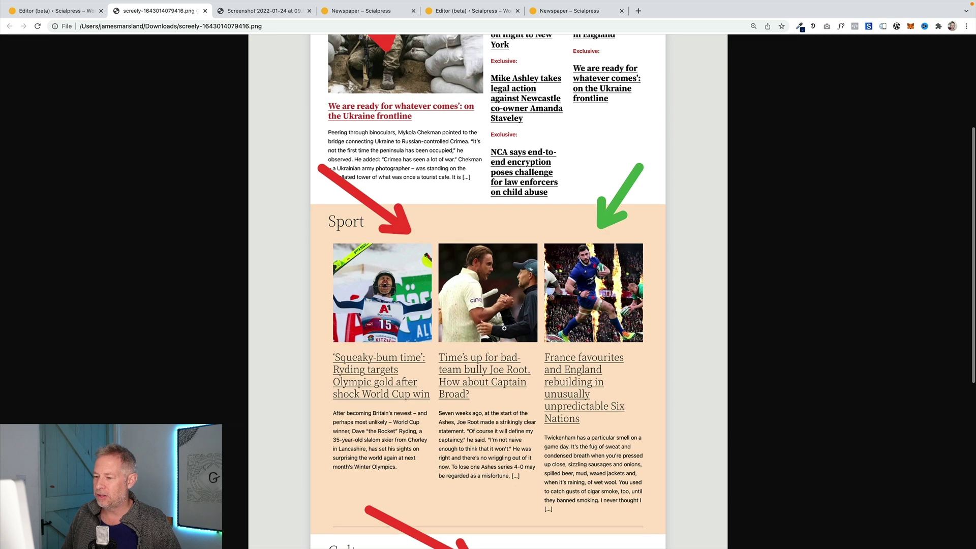
scroll(490, 322, "down", 2)
scroll(398, 326, "down", 1)
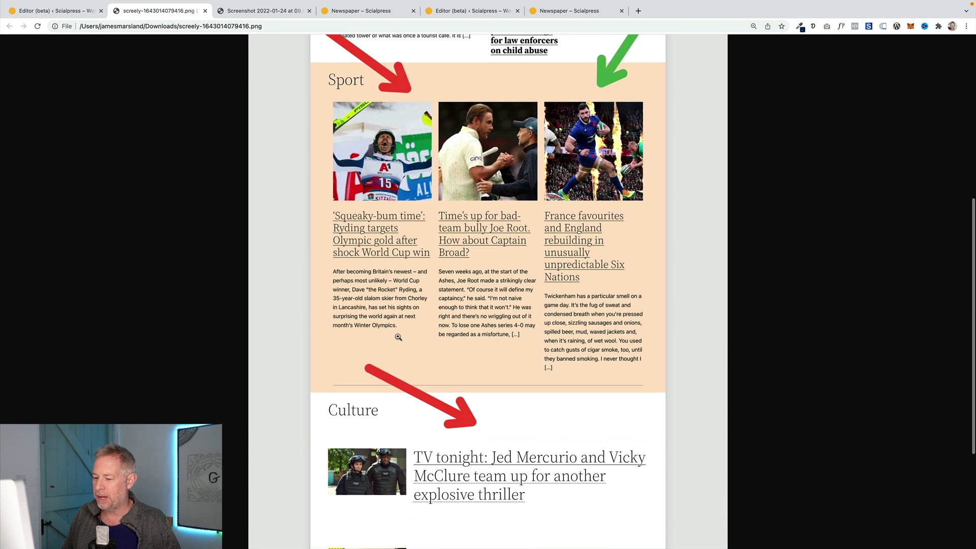
scroll(398, 337, "up", 2)
scroll(399, 337, "up", 5)
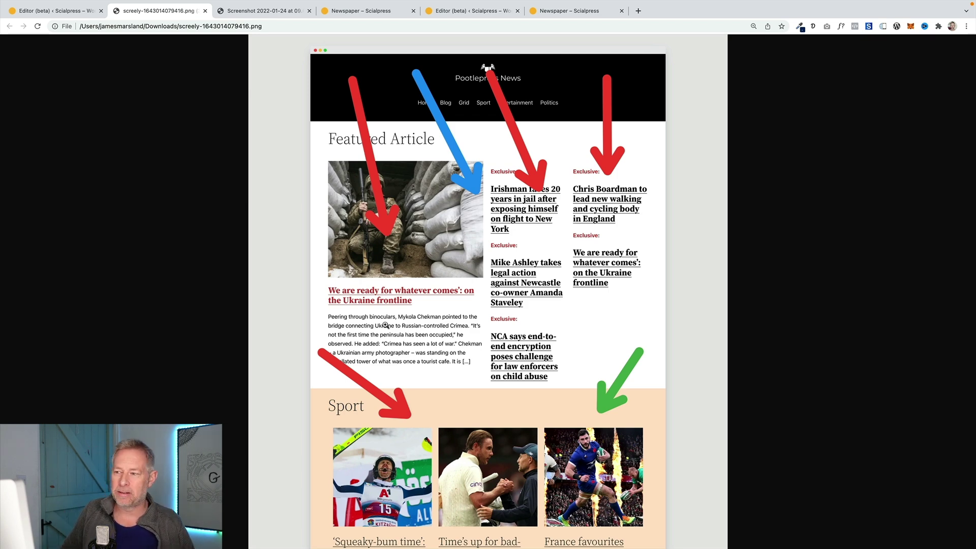
left_click(66, 11)
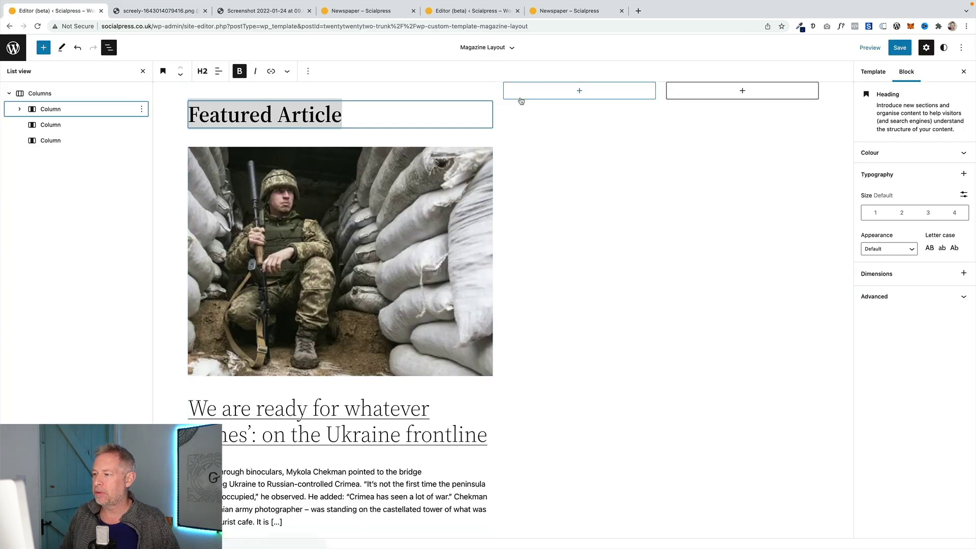
- Insert a Spacer block in the empty second column and add an empty block after it
left_click(567, 90)
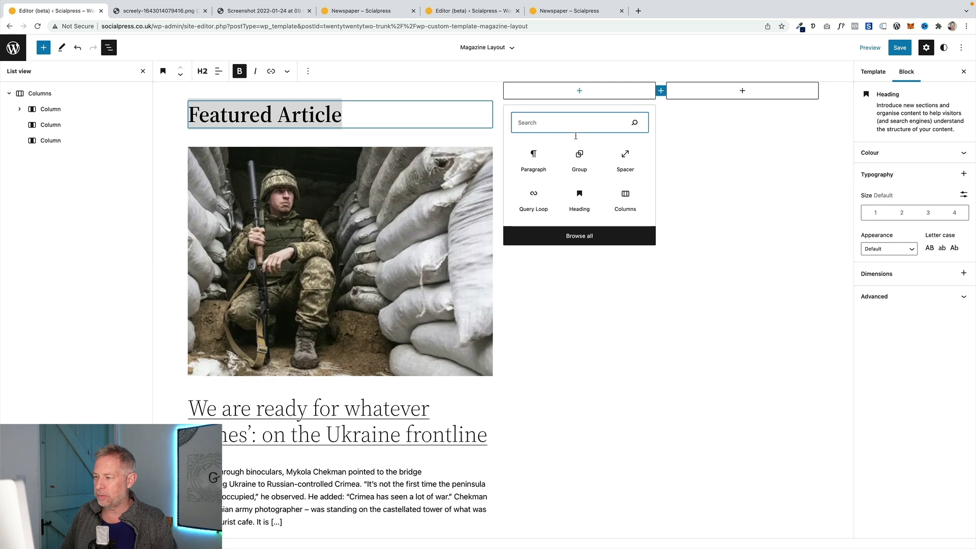
left_click(625, 158)
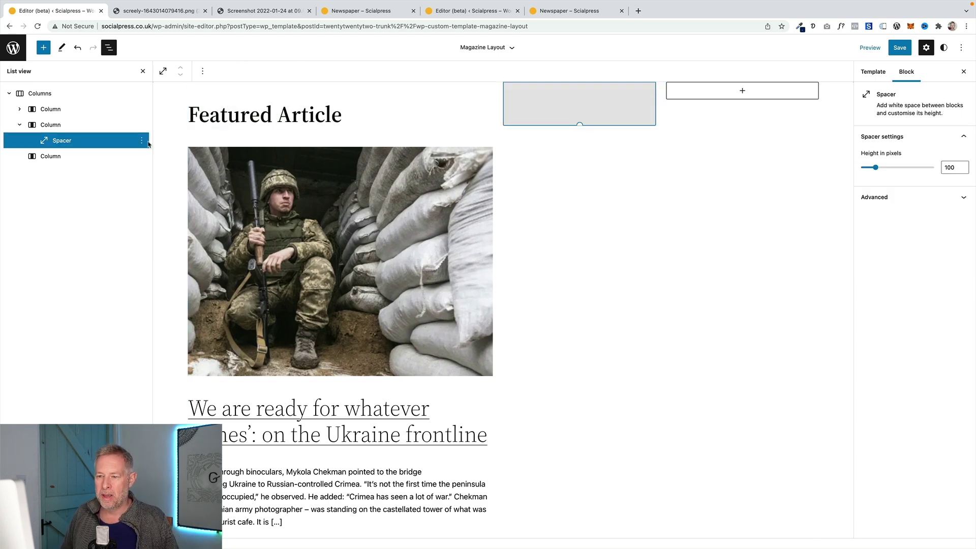
left_click(142, 144)
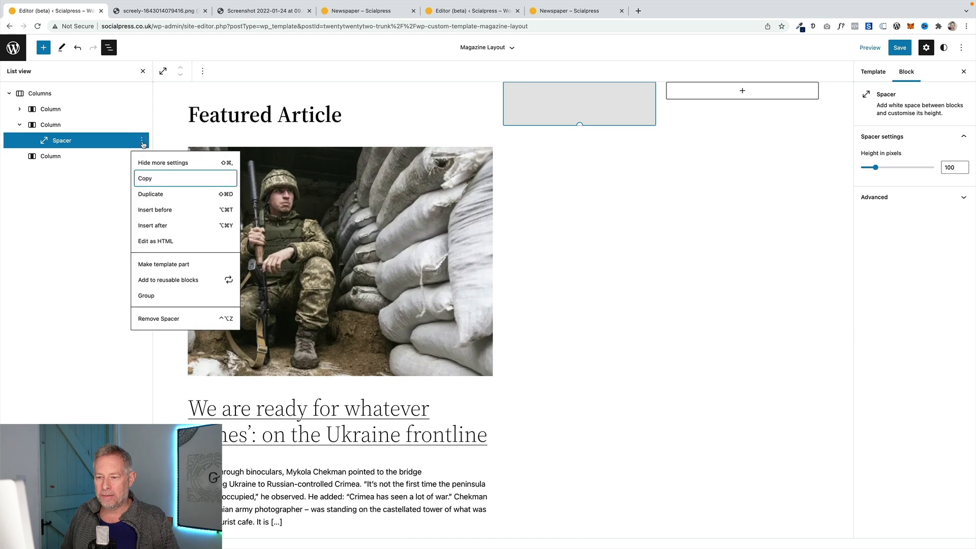
left_click(162, 226)
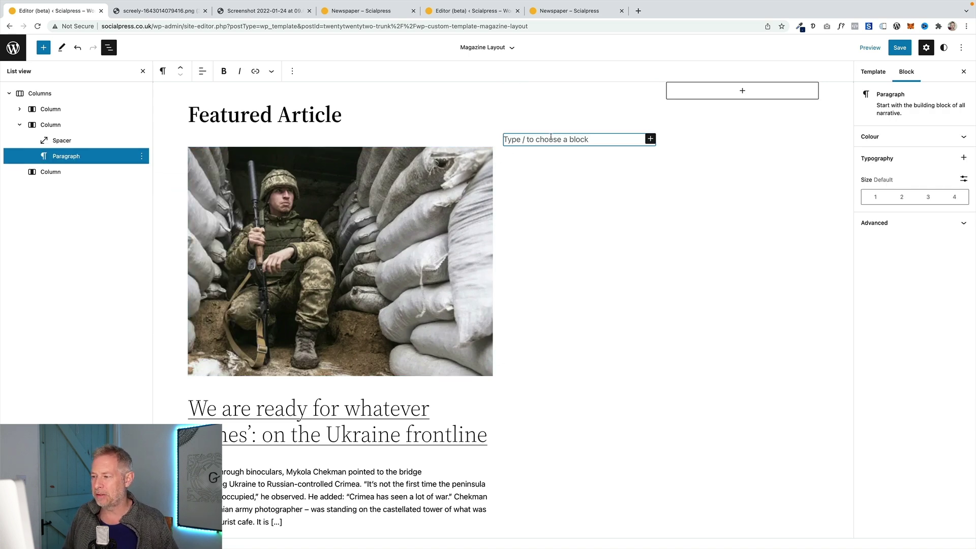
- Insert a Query Loop block below the Spacer in the second column
left_click(44, 48)
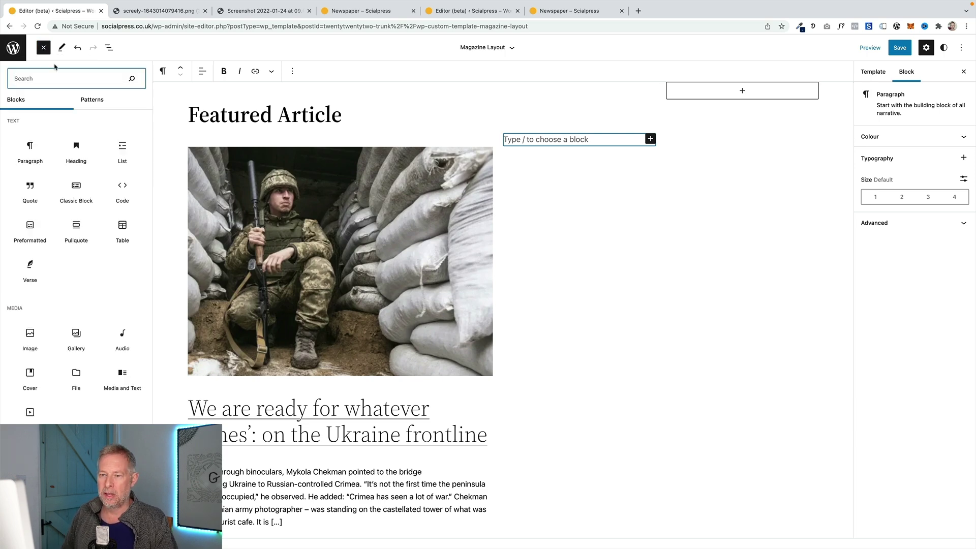
left_click(44, 47)
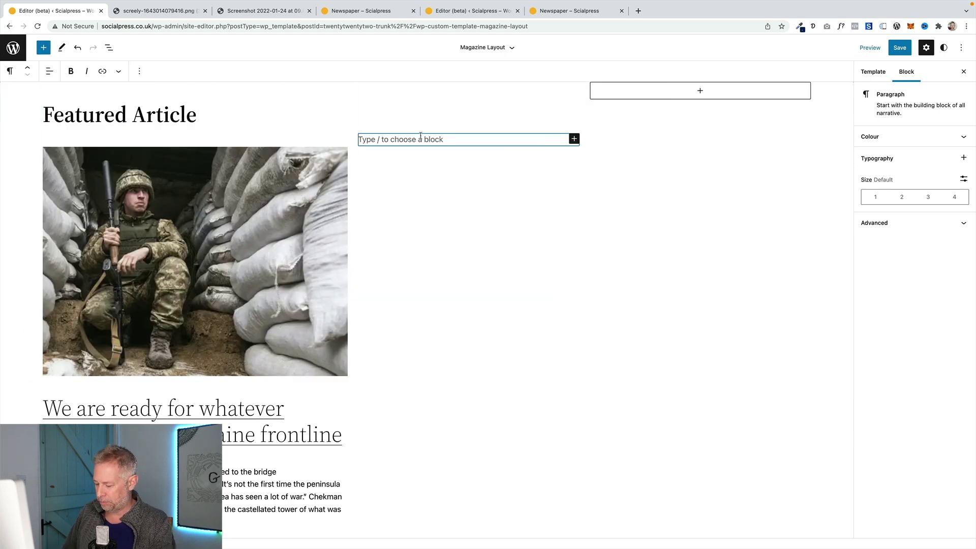
type("/quer")
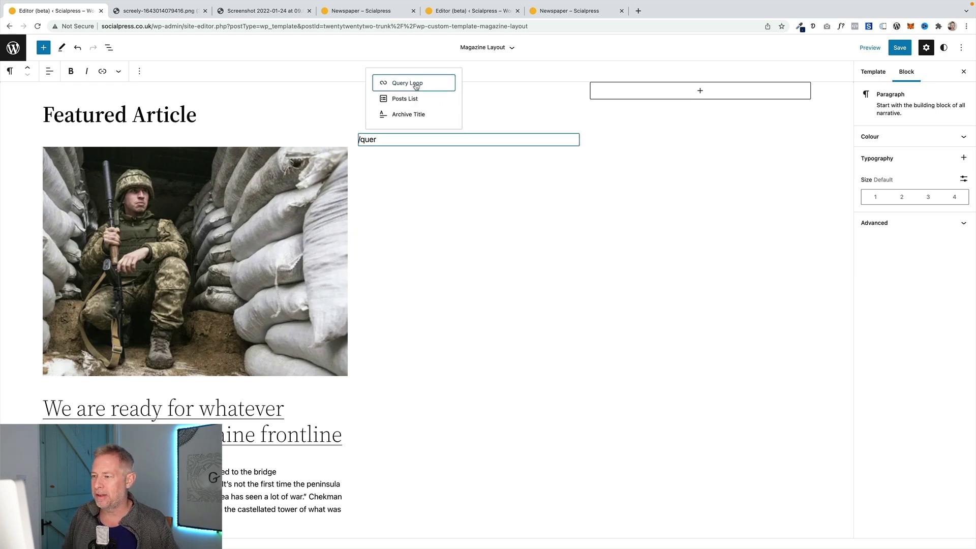
left_click(416, 86)
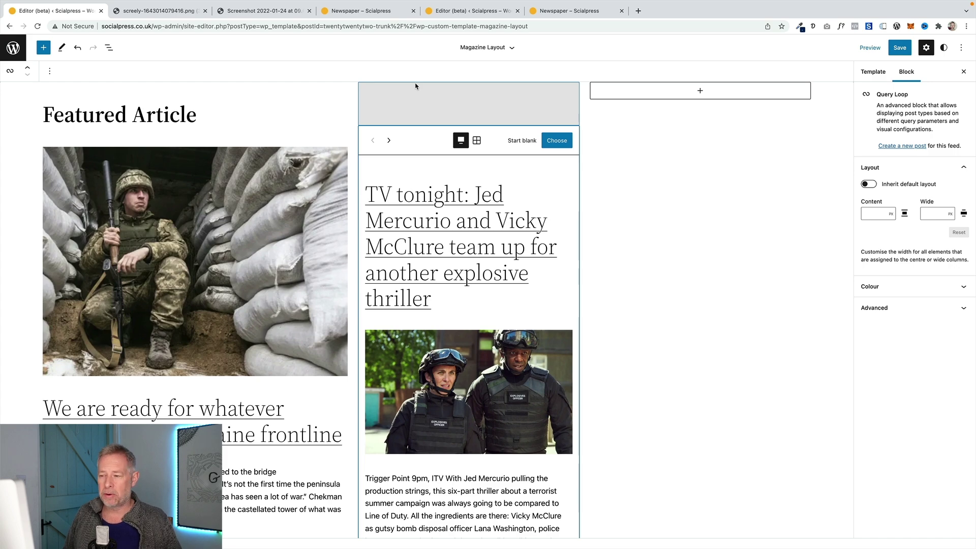
- Start the second column's Query Loop blank with the Title and Date variation, checking the reference layout image first
left_click(389, 140)
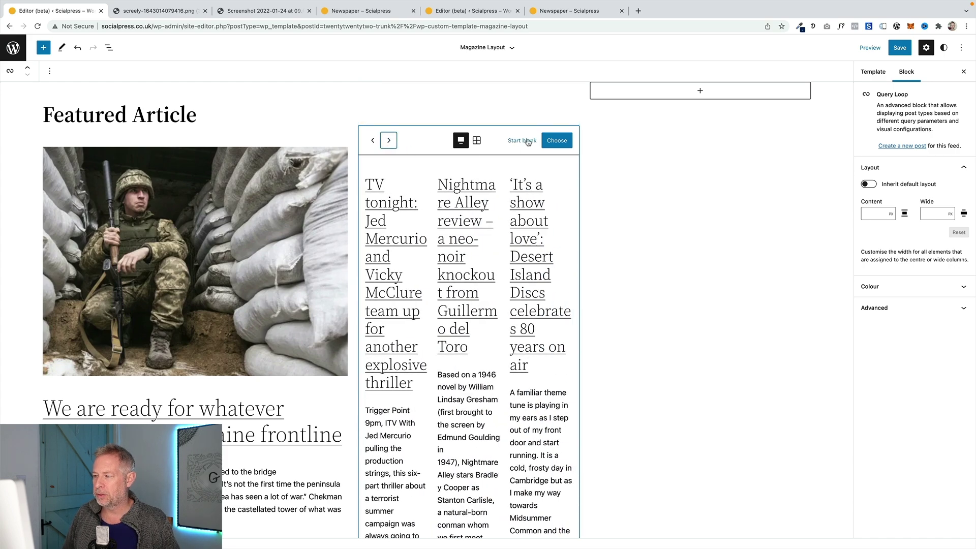
left_click(157, 10)
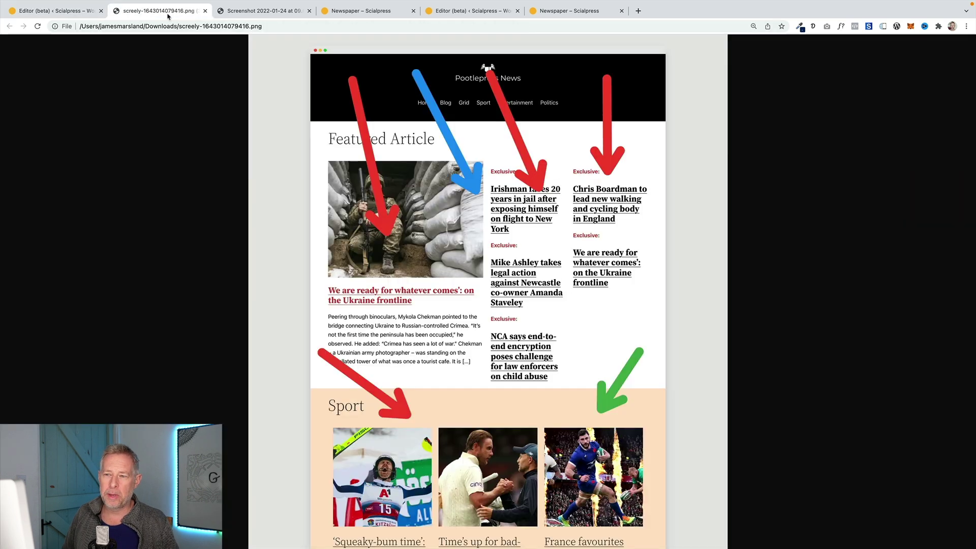
left_click(41, 15)
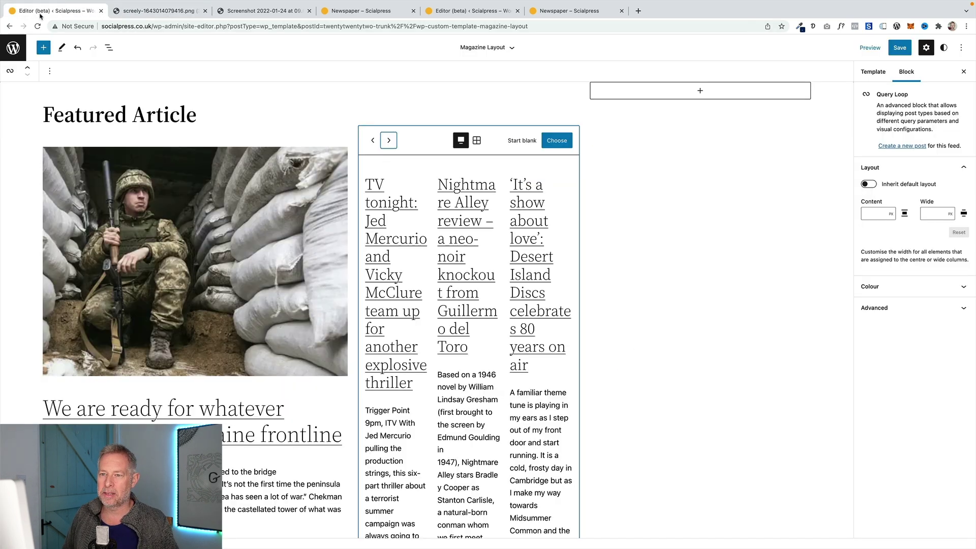
left_click(523, 142)
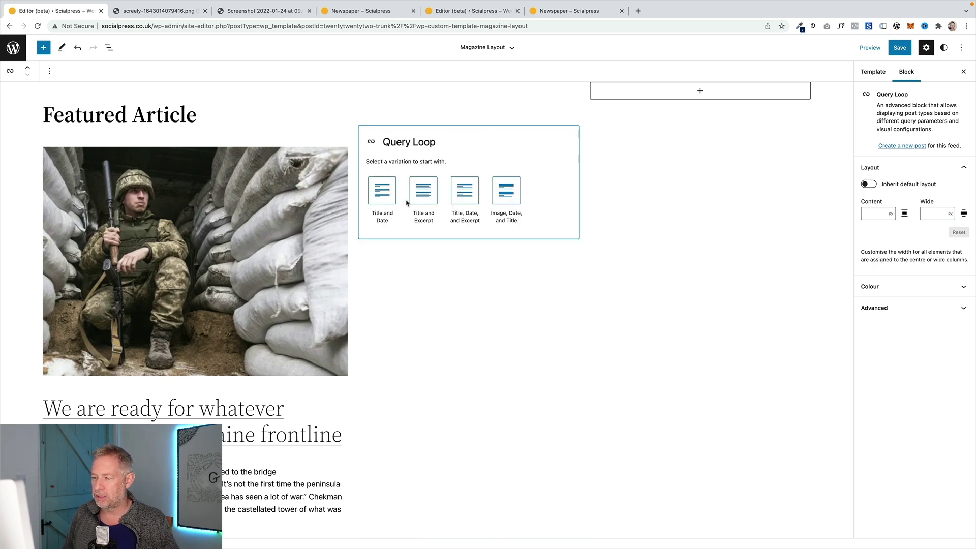
left_click(383, 190)
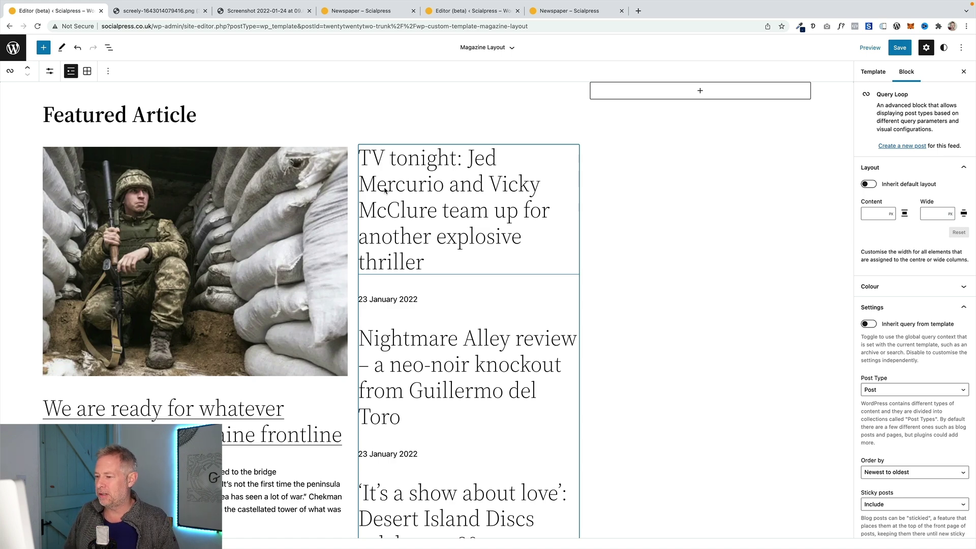
- Filter the second column's Query Loop by the category "news"
scroll(898, 376, "down", 3)
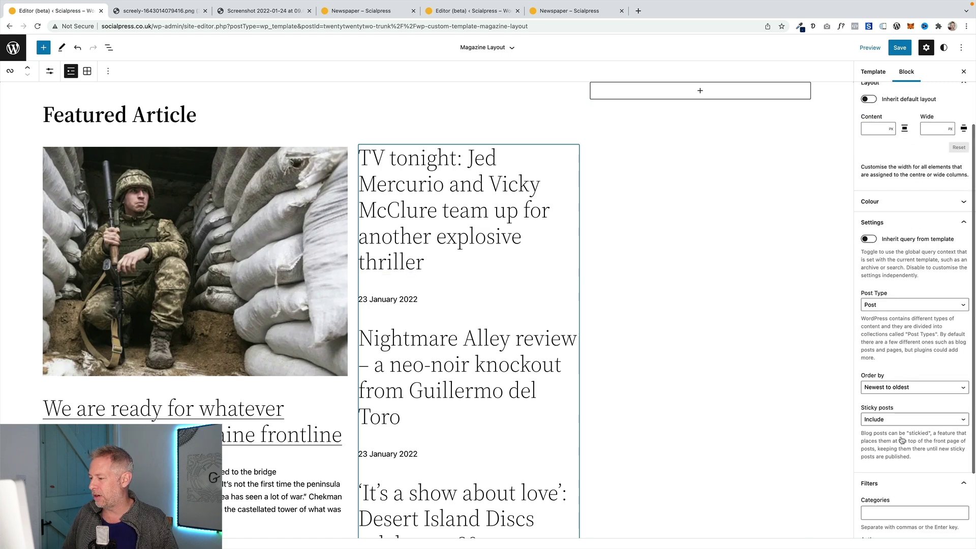
left_click(886, 513)
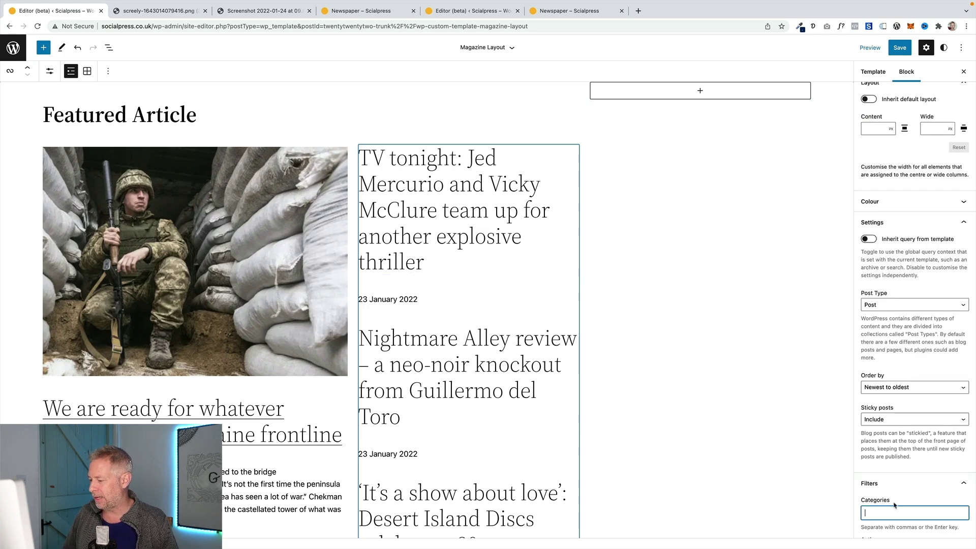
scroll(892, 509, "down", 3)
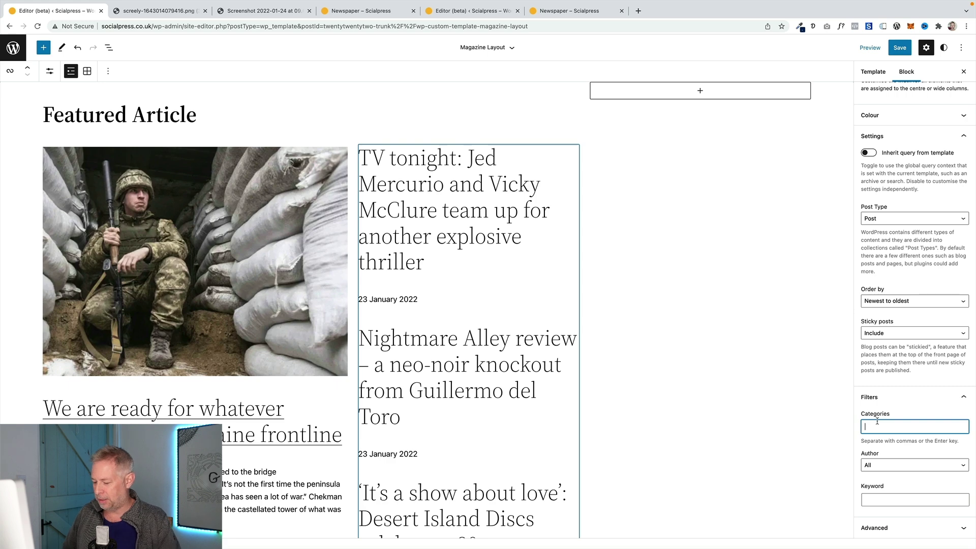
type("news")
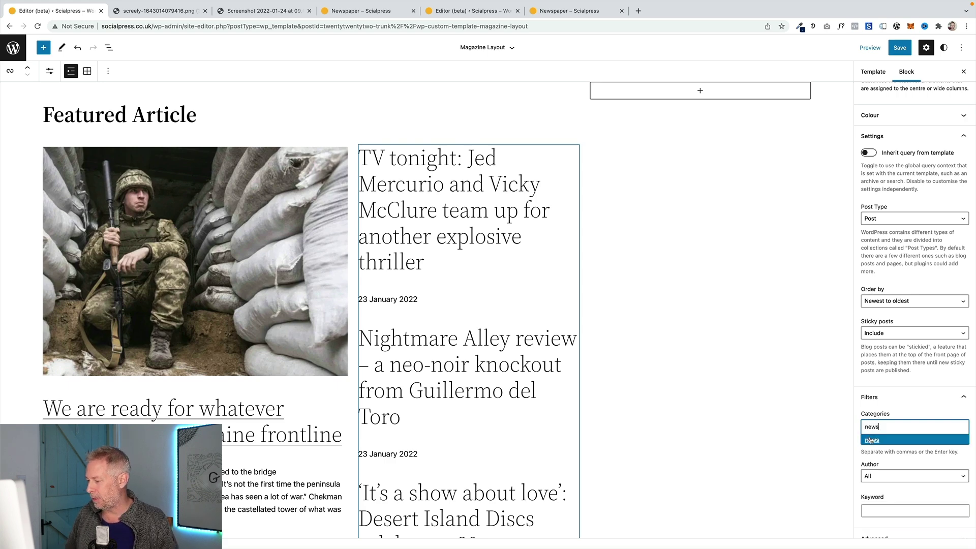
left_click(872, 439)
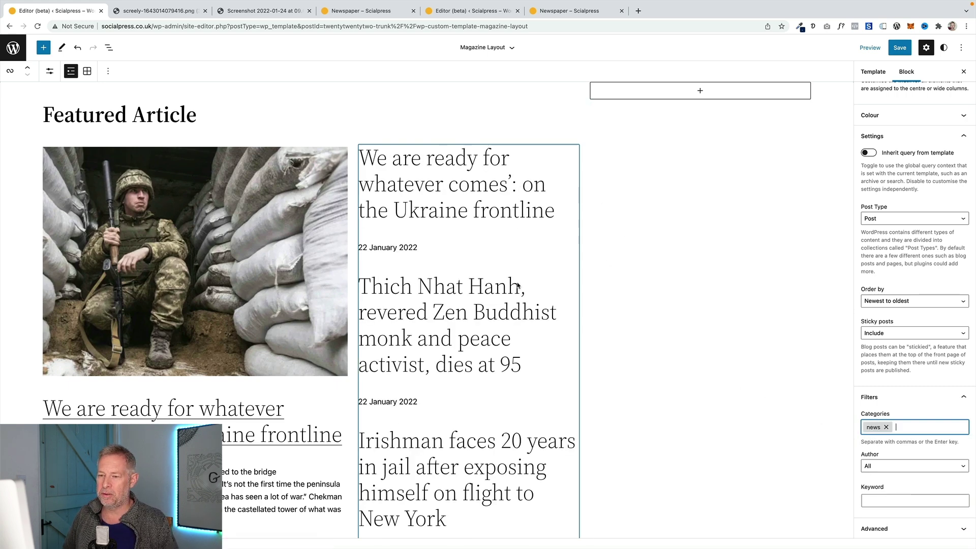
- Set the second column's Query Loop offset to 1 so that it skips the first news post
scroll(483, 188, "down", 1)
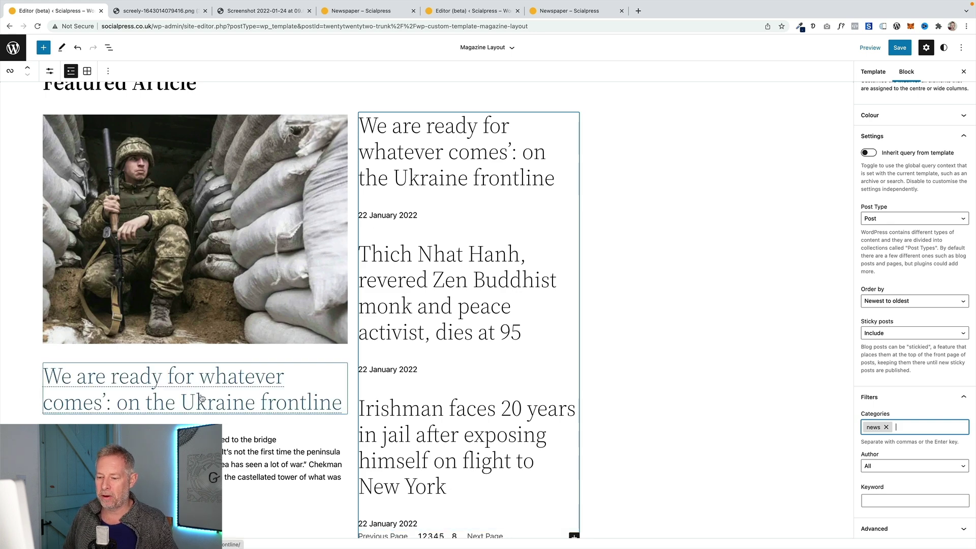
left_click(301, 260)
scroll(305, 258, "down", 1)
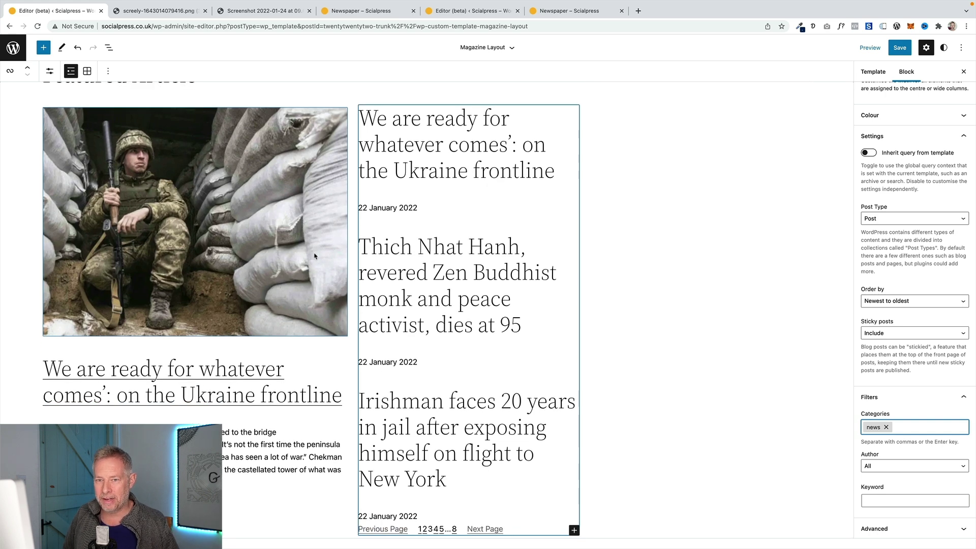
scroll(315, 256, "up", 1)
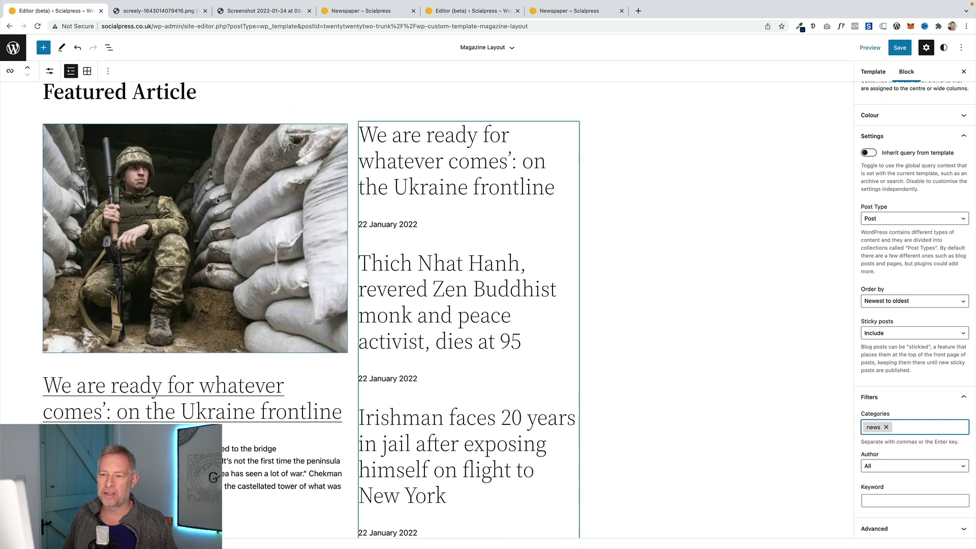
left_click(49, 73)
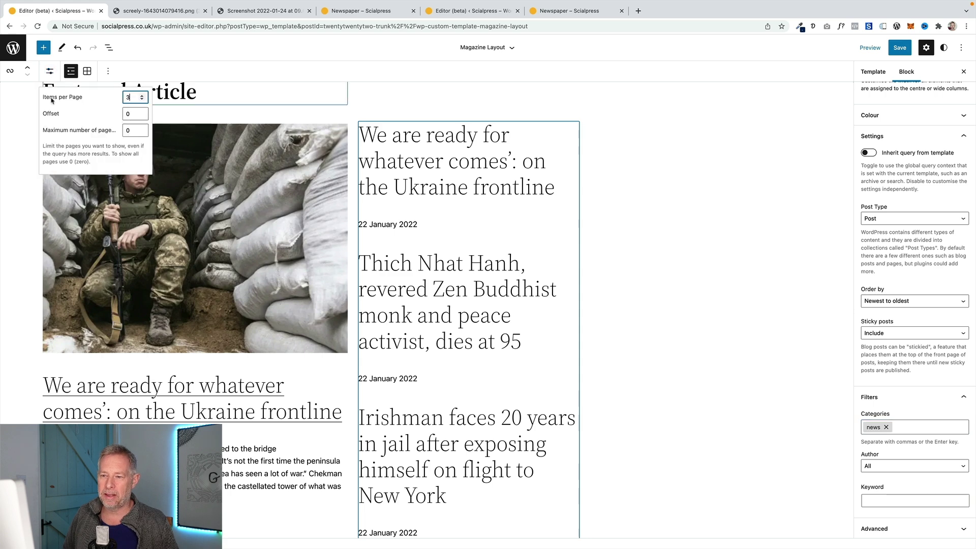
double_click(130, 114)
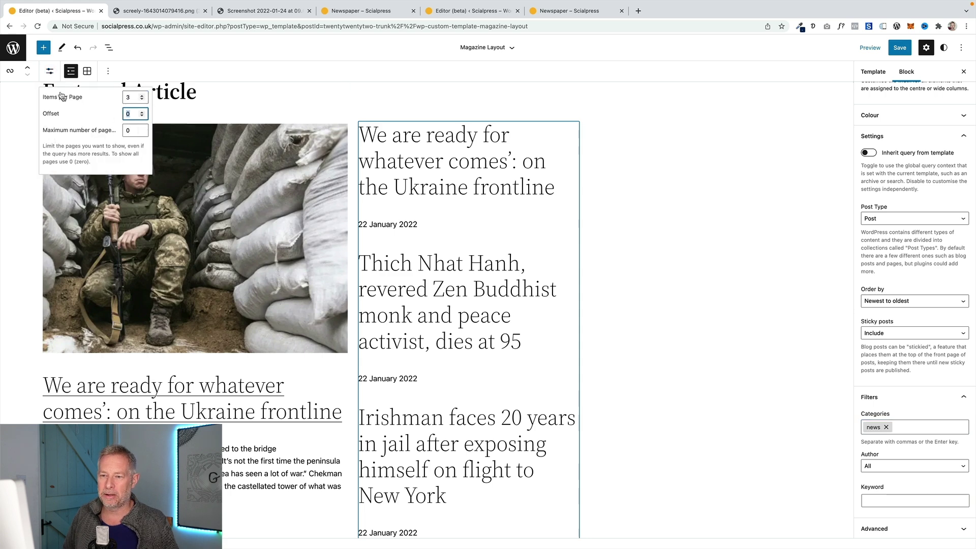
left_click(49, 71)
left_click(50, 71)
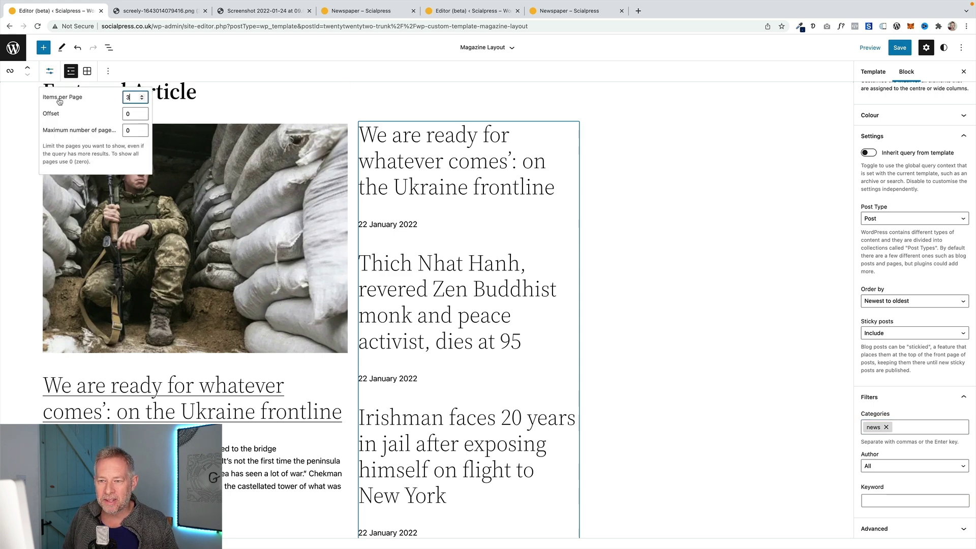
double_click(134, 114)
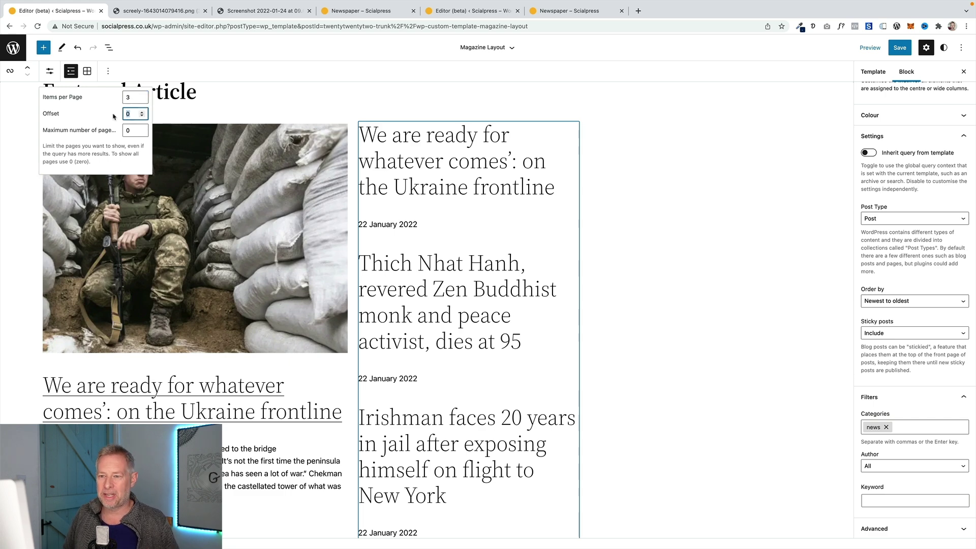
type("1")
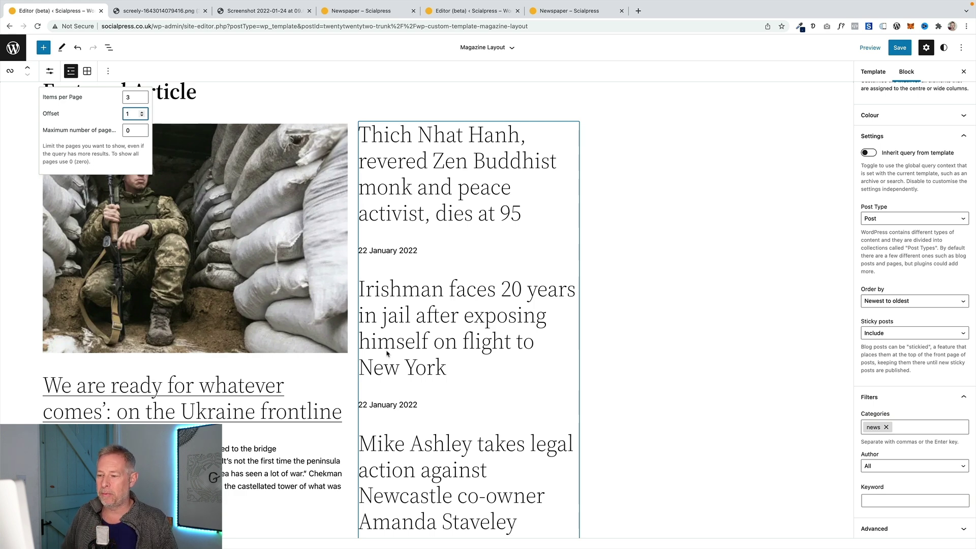
- Remove the Post Date and Pagination blocks from the second column's Query Loop
left_click(396, 251)
left_click(109, 48)
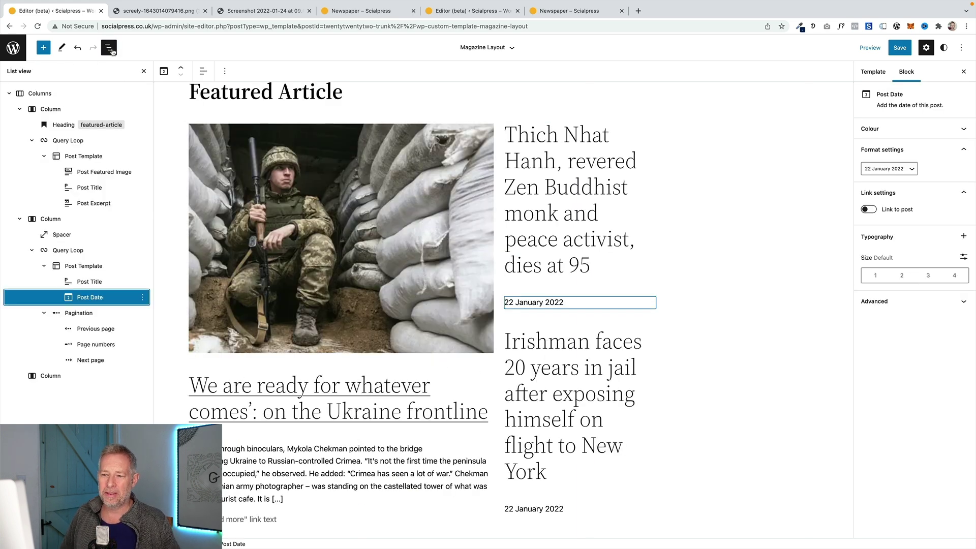
scroll(570, 404, "down", 4)
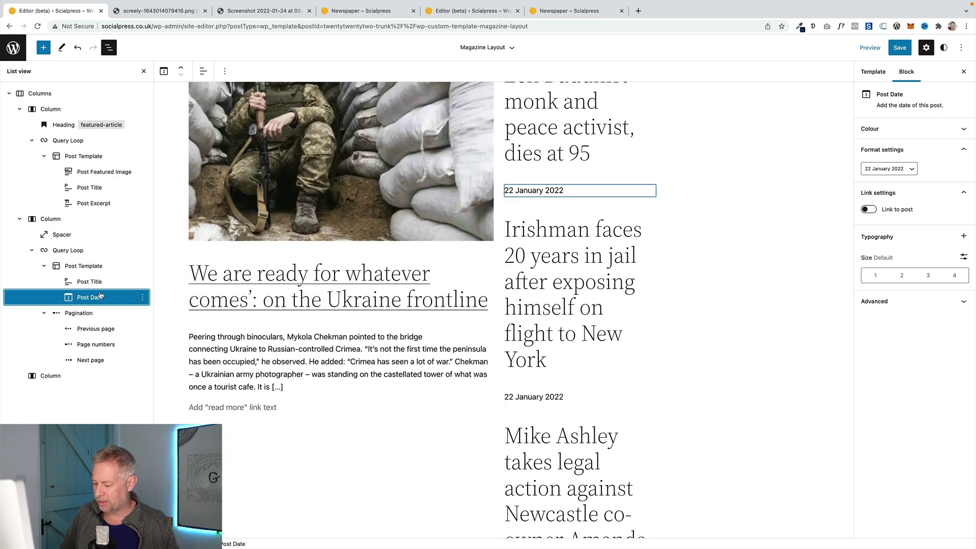
left_click(143, 297)
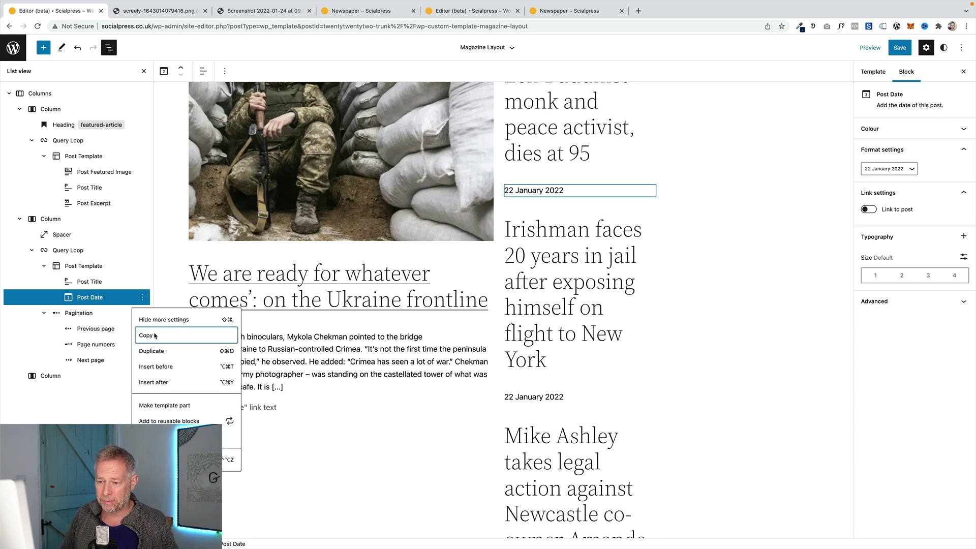
left_click(231, 460)
left_click(79, 298)
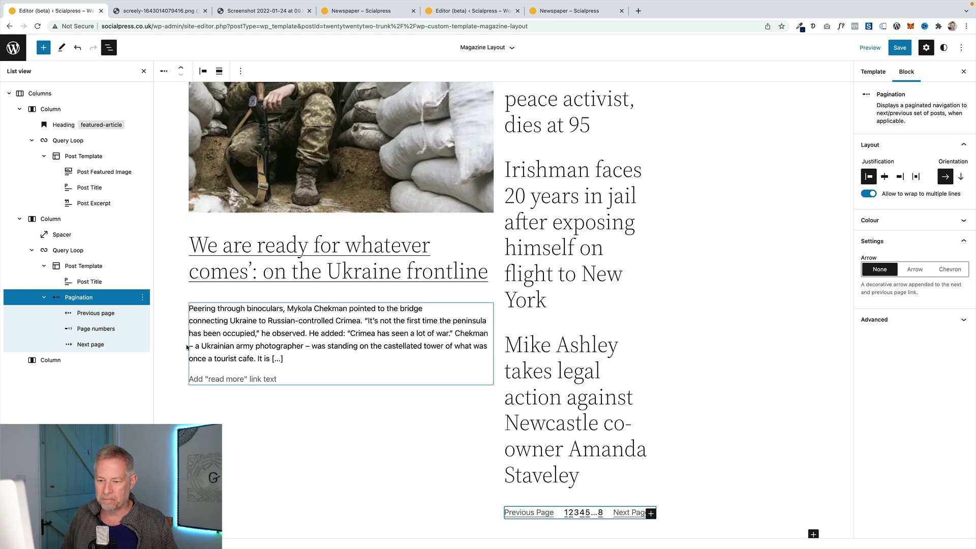
left_click(145, 298)
left_click(229, 444)
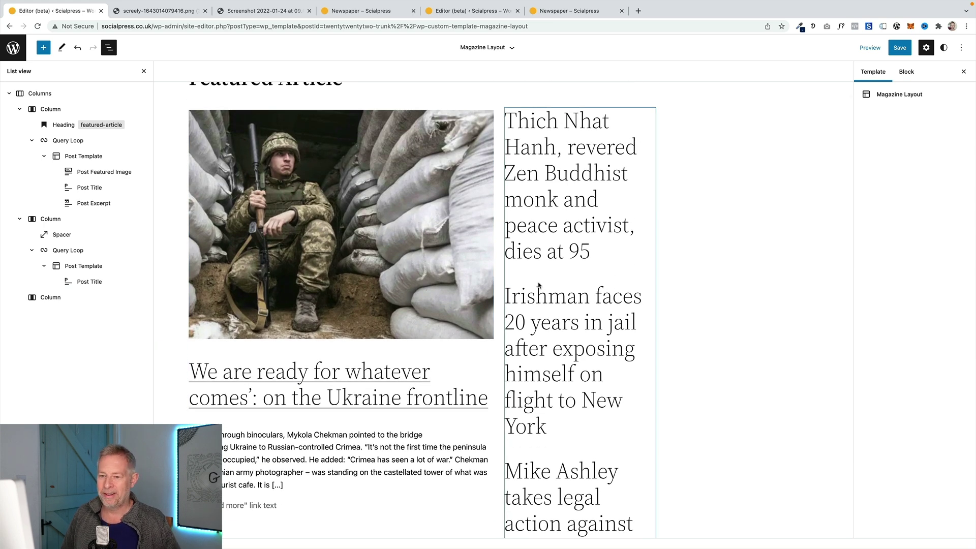
- Add a paragraph reading "Exclusive" and place it inside the second column's Post Template, above the Post Title
left_click(549, 229)
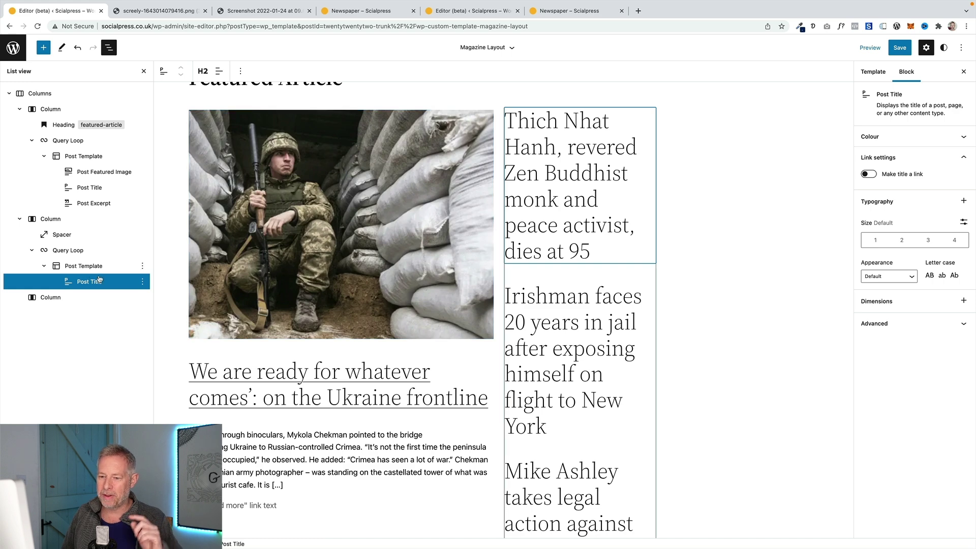
scroll(554, 228, "up", 1)
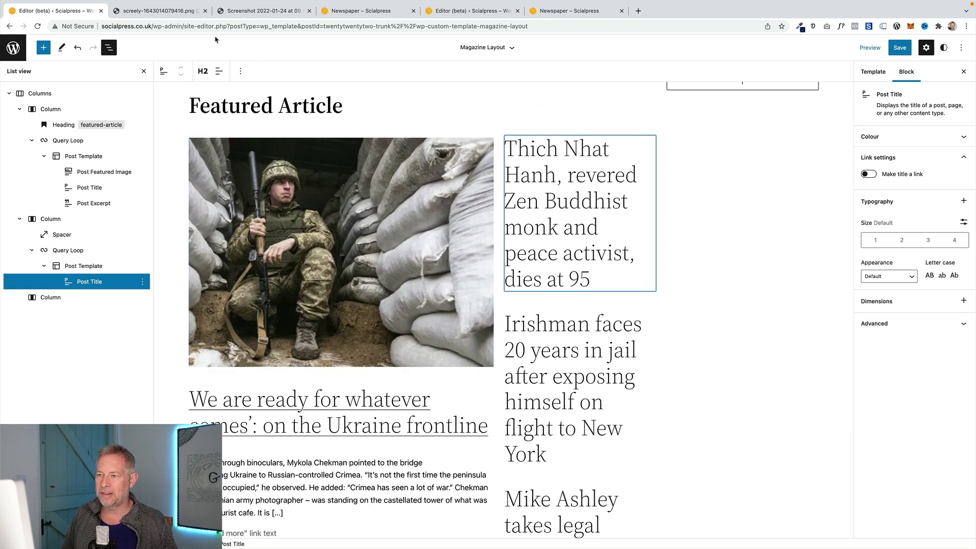
left_click(157, 11)
left_click(72, 11)
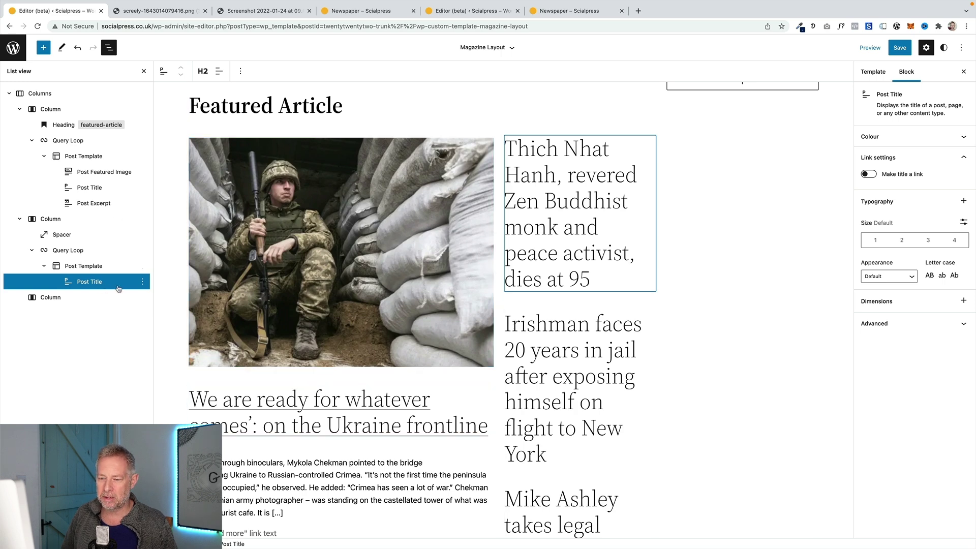
left_click(127, 266)
left_click(143, 266)
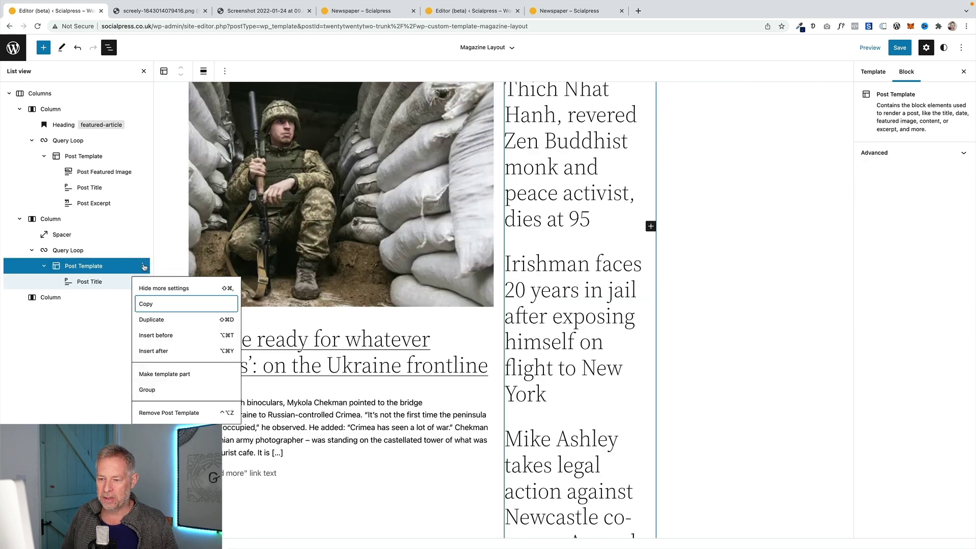
left_click(153, 351)
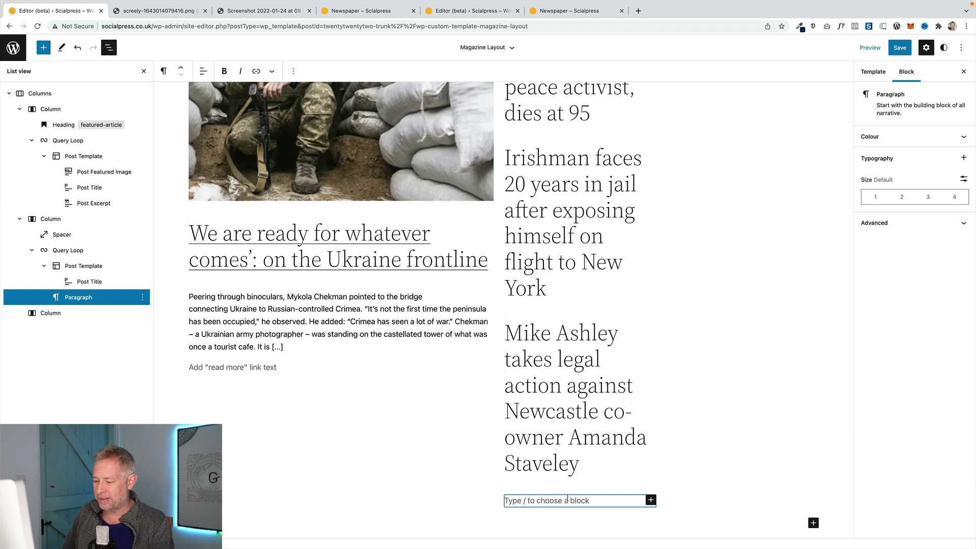
type("E")
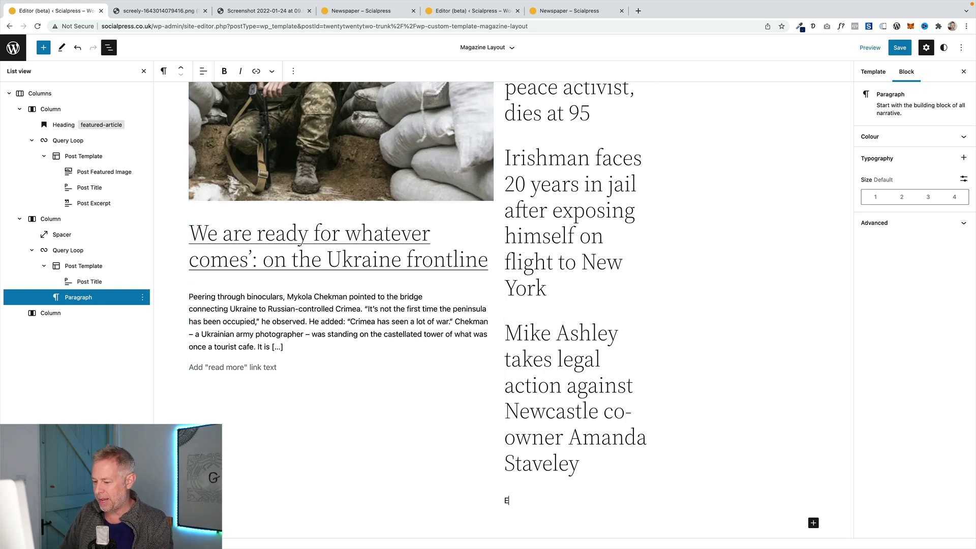
type("xclusive")
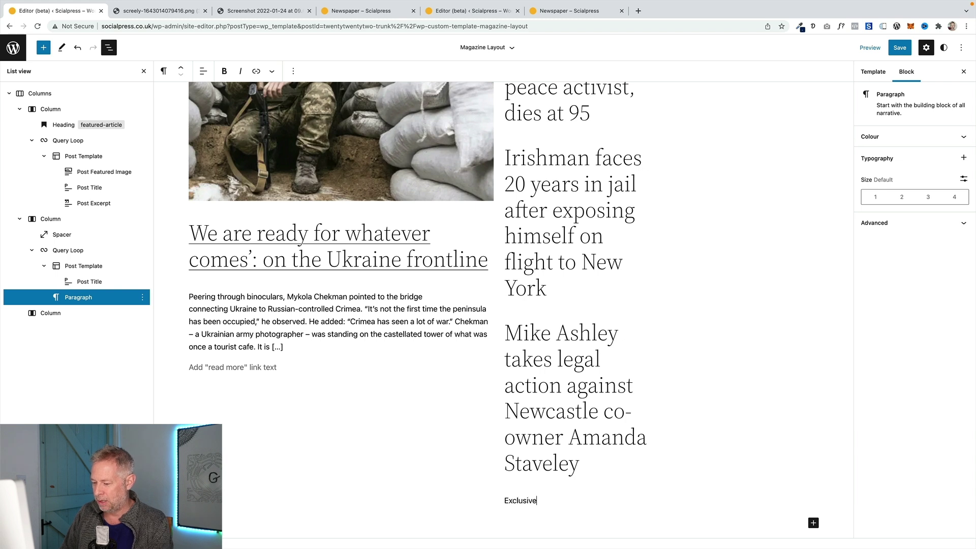
left_click_drag(82, 299, 100, 276)
double_click(523, 139)
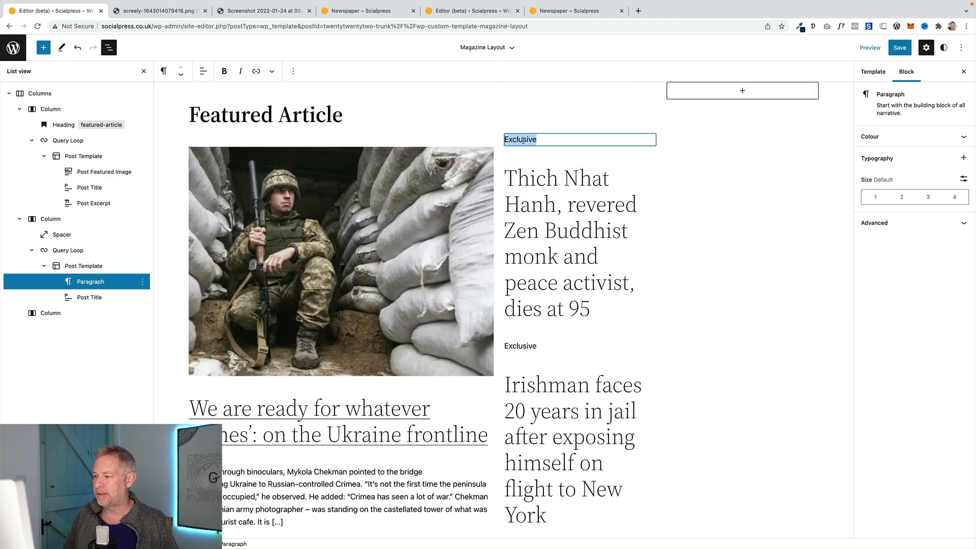
- Set the text colour of the "Exclusive" paragraph to the default palette's red, #cf2e2e
scroll(537, 372, "down", 3)
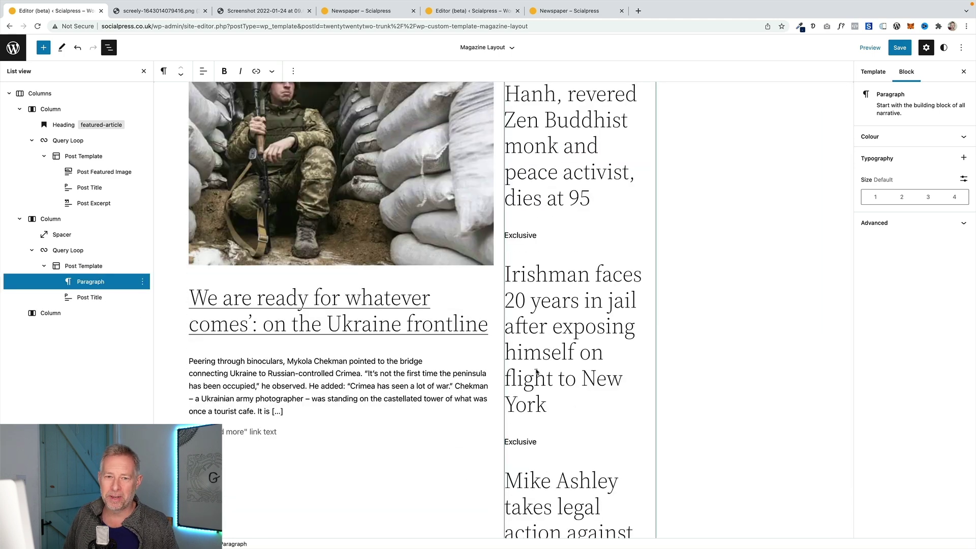
scroll(537, 372, "up", 3)
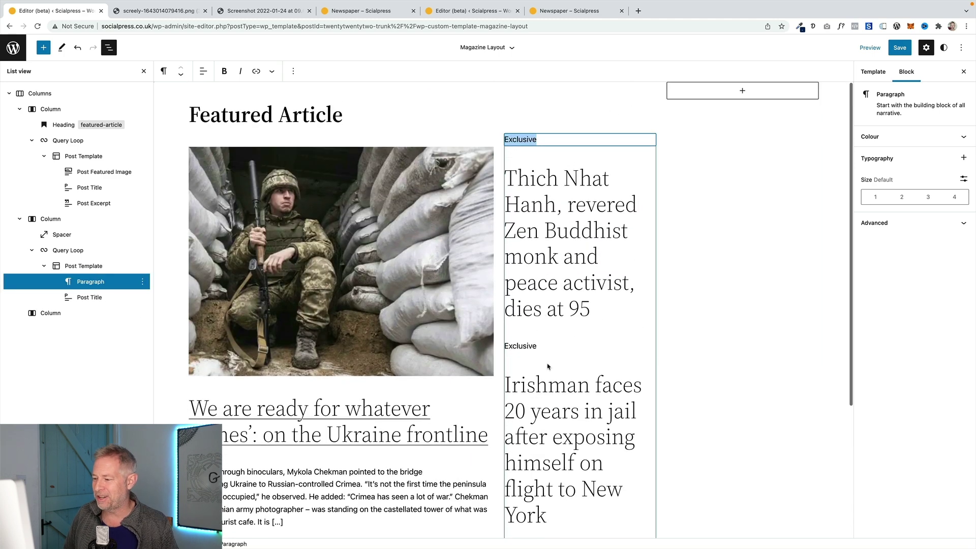
left_click(877, 138)
left_click(944, 183)
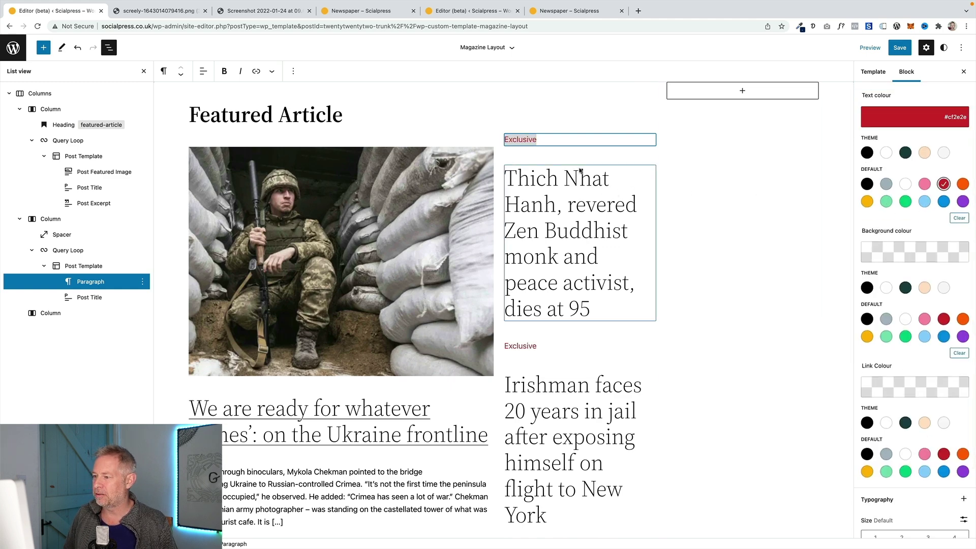
- Set the second column's Post Title to Extra Large size (4) with a bold appearance
left_click(539, 217)
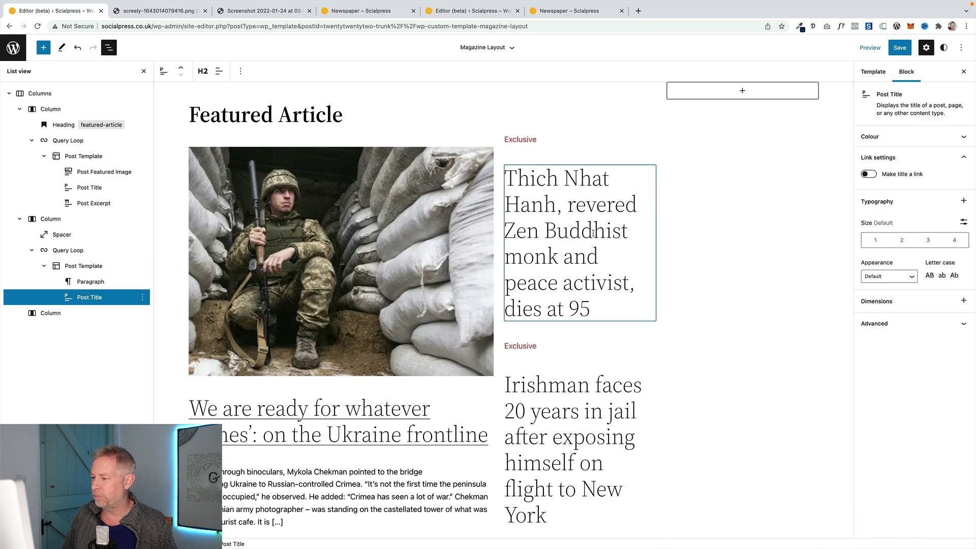
left_click(903, 245)
left_click(930, 241)
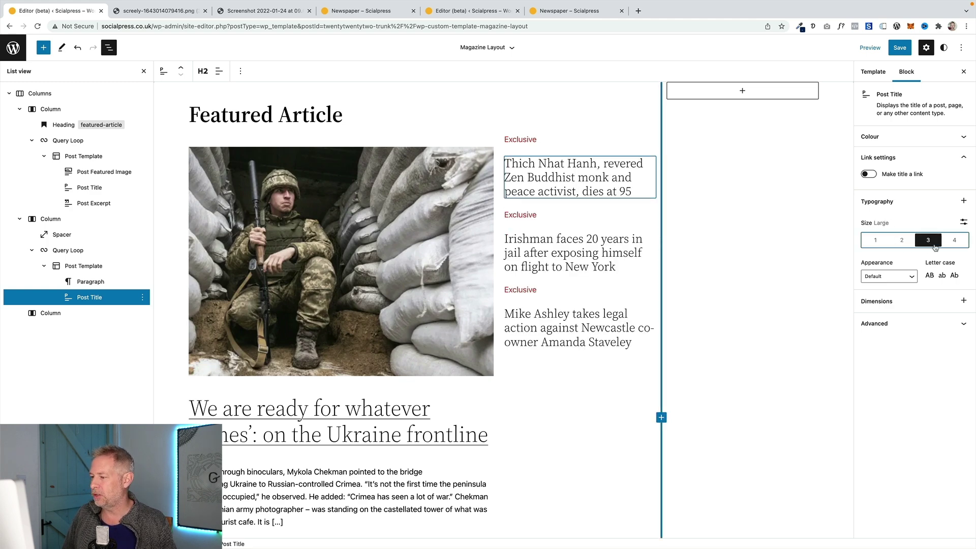
left_click(956, 241)
left_click(924, 137)
left_click(923, 113)
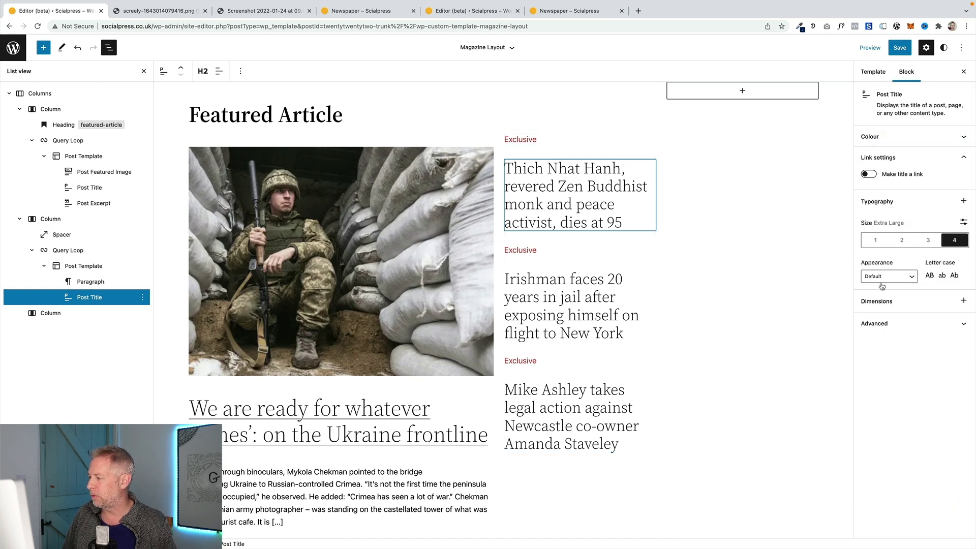
left_click(866, 275)
left_click(869, 436)
- Duplicate the second column with its Query Loop and remove the empty last column
left_click(88, 220)
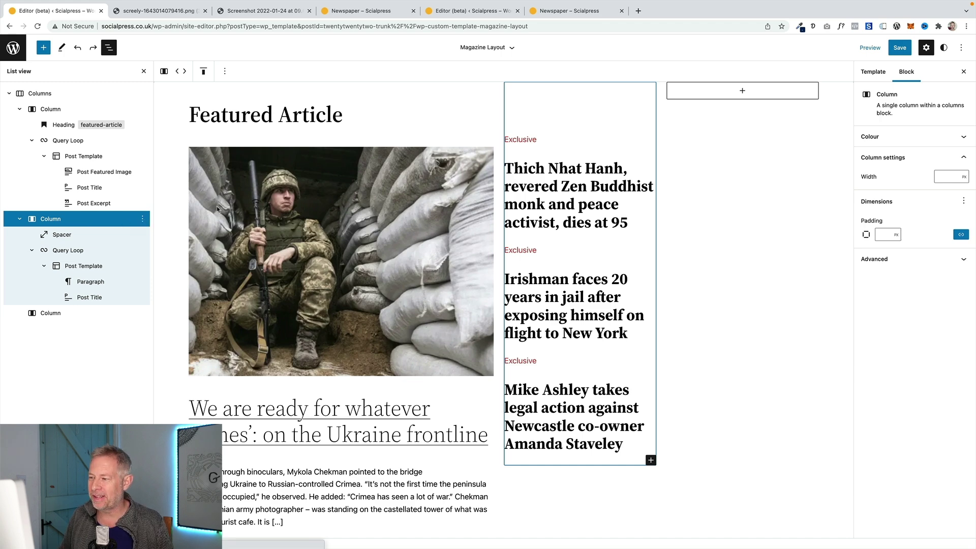
left_click(142, 219)
left_click(171, 273)
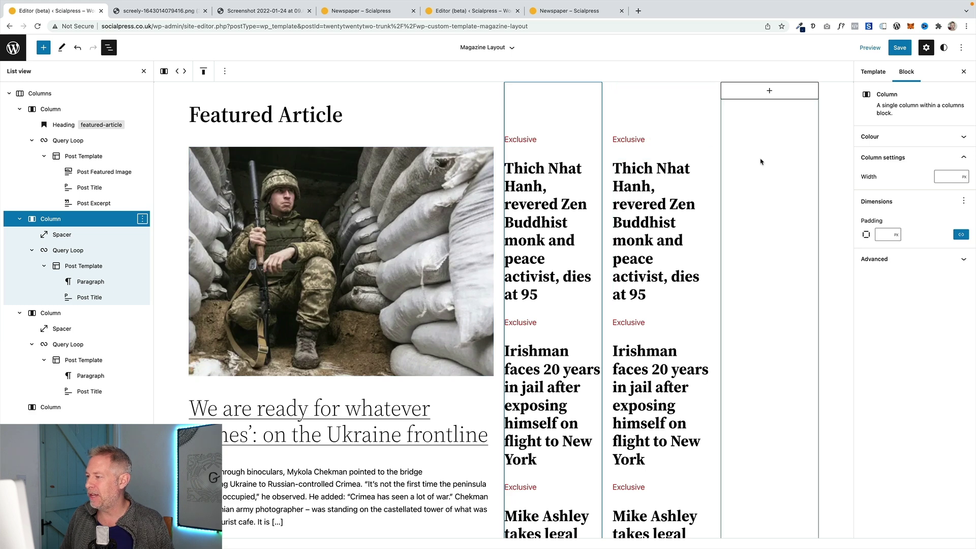
left_click(793, 167)
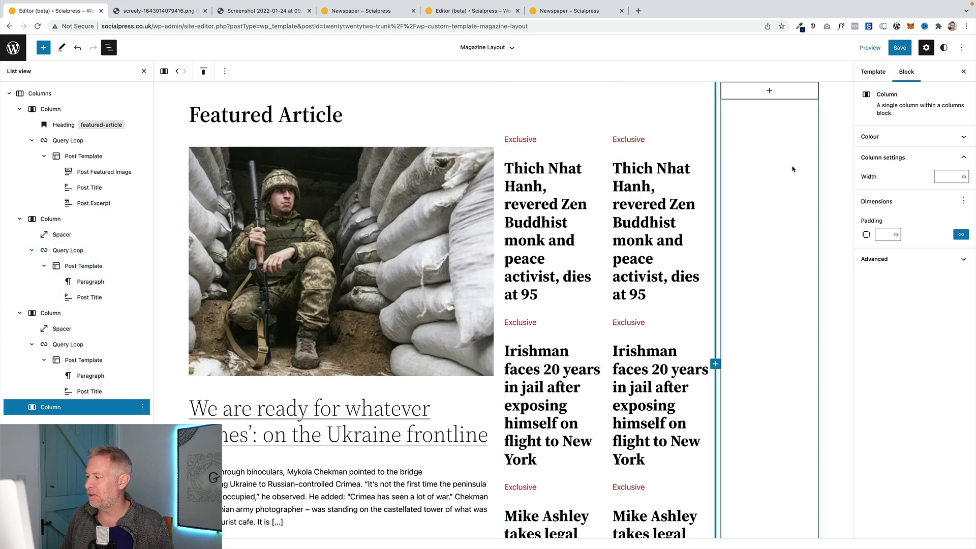
left_click(143, 407)
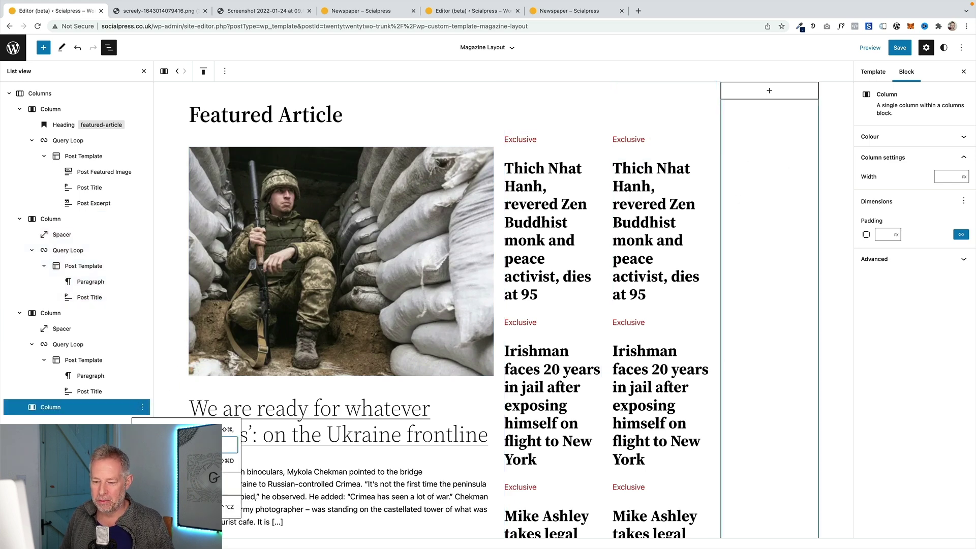
left_click(229, 507)
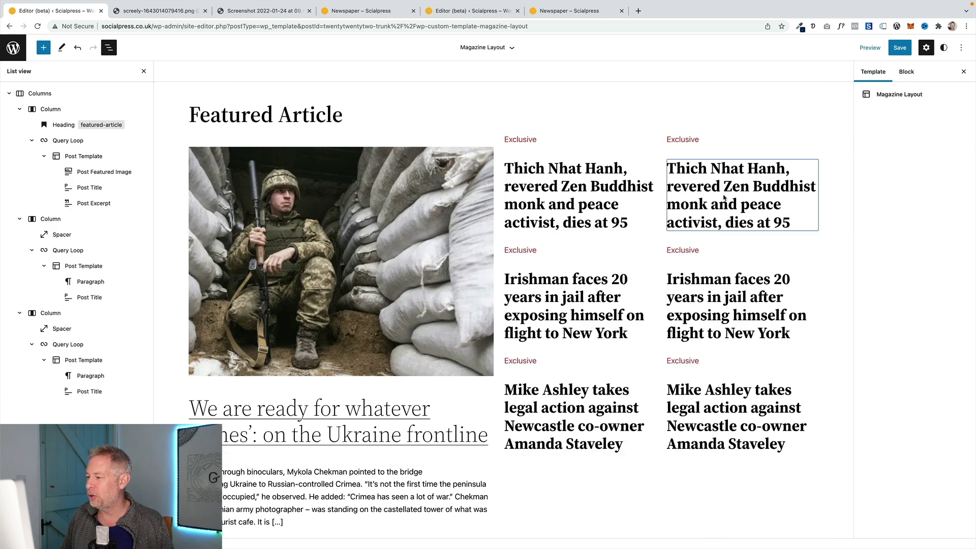
- Set the offset of the third column's Query Loop to 4
left_click(92, 344)
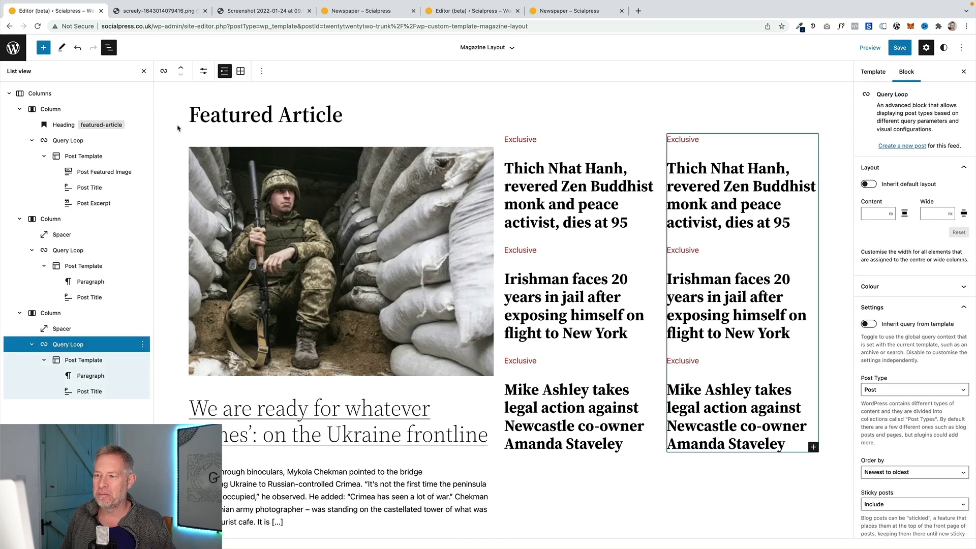
left_click(203, 71)
left_click(274, 115)
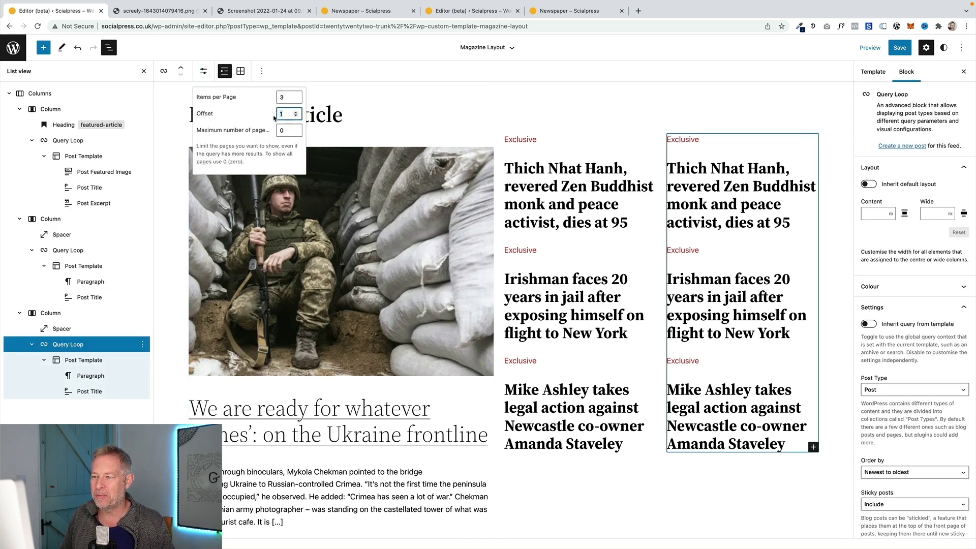
key("Up")
key("Up")
key("Up")
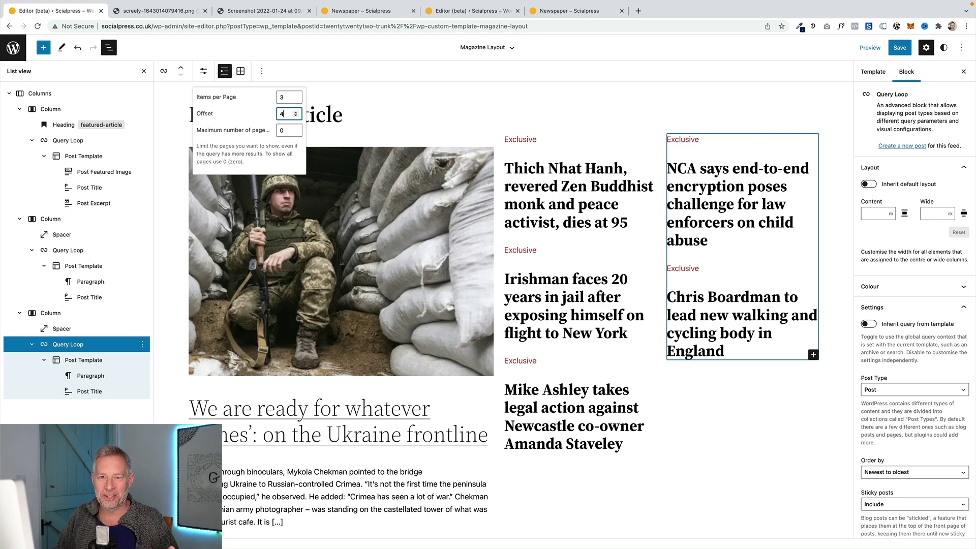
- Check the Sport section in the reference screenshot and insert a Query Loop block below the Columns block
key("ctrl+Tab")
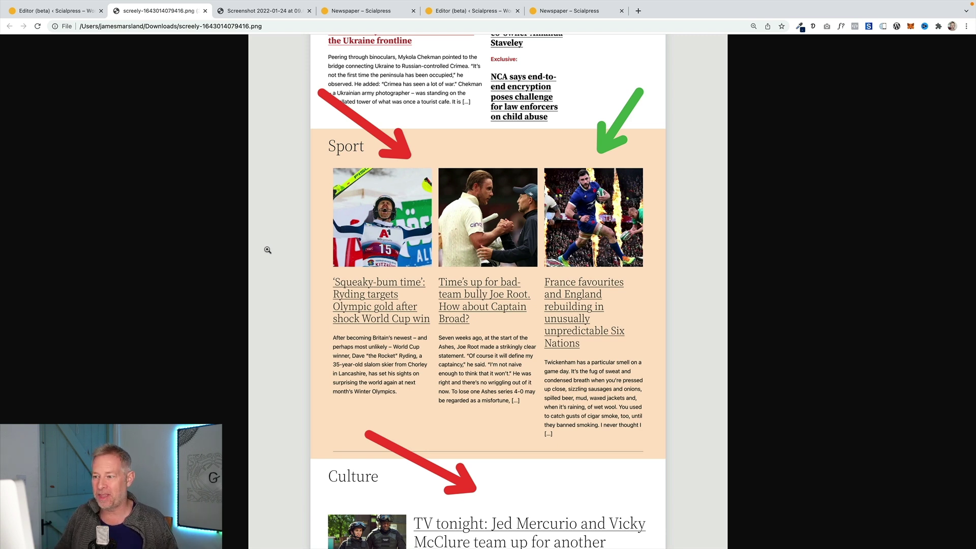
left_click(43, 10)
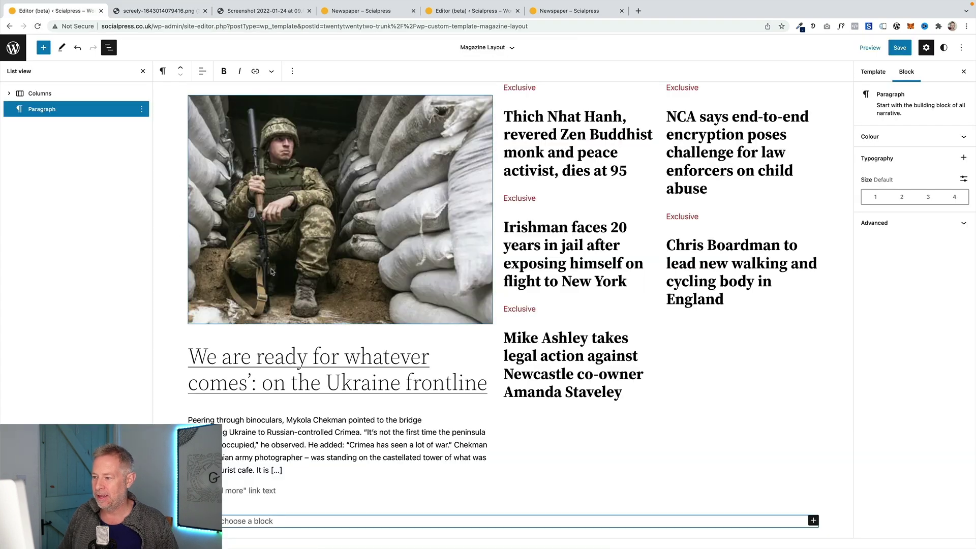
type("/q")
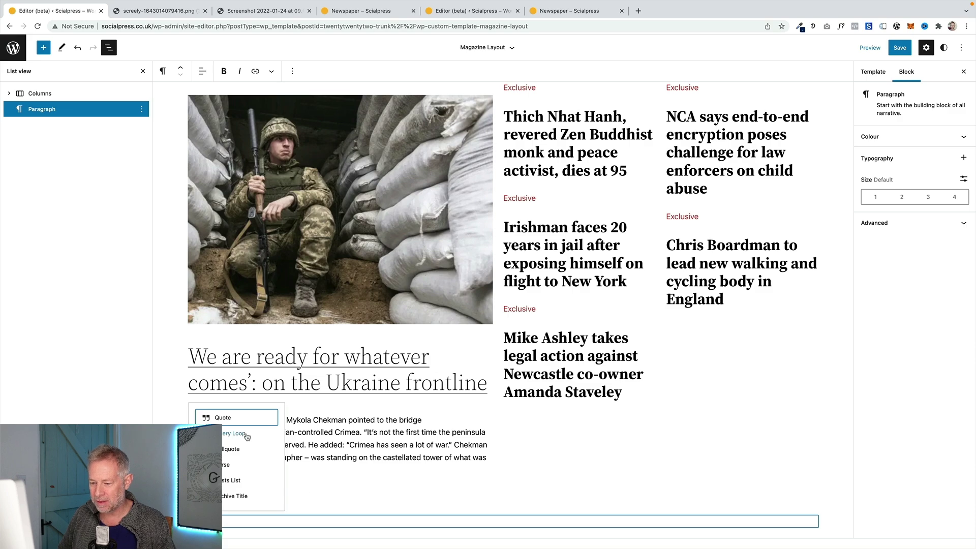
left_click(247, 435)
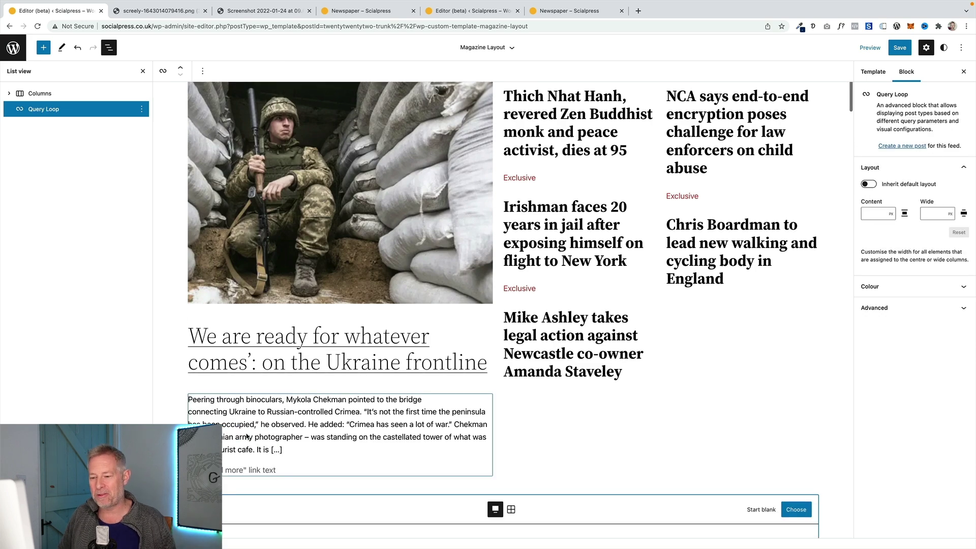
- Apply the three-column pattern with image, title and excerpt to the new Query Loop, matching the reference screenshot
scroll(350, 496, "down", 4)
scroll(351, 495, "down", 5)
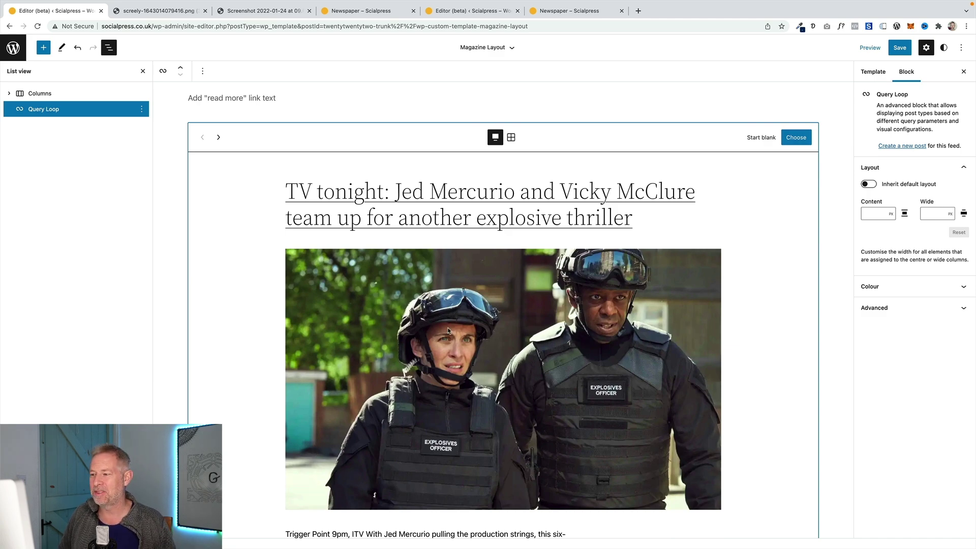
left_click(218, 138)
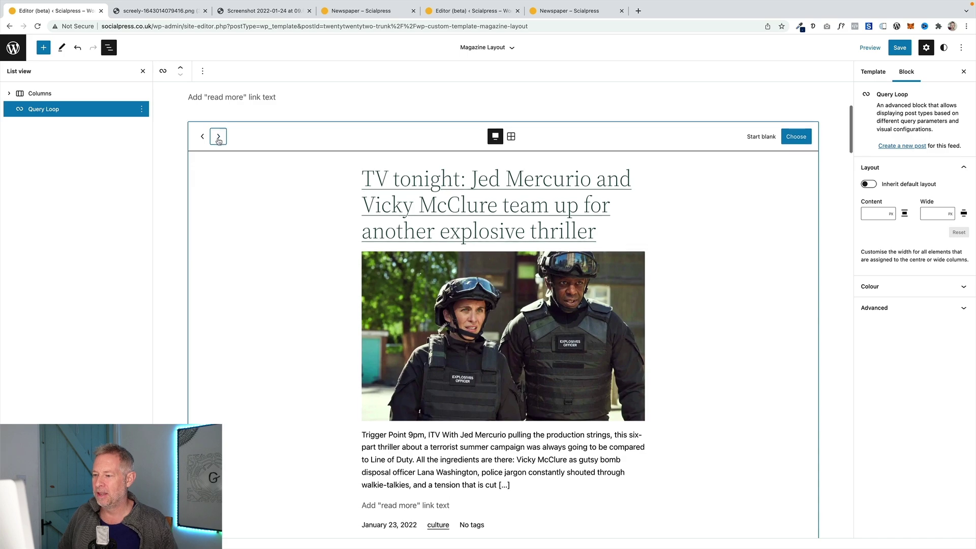
left_click(218, 140)
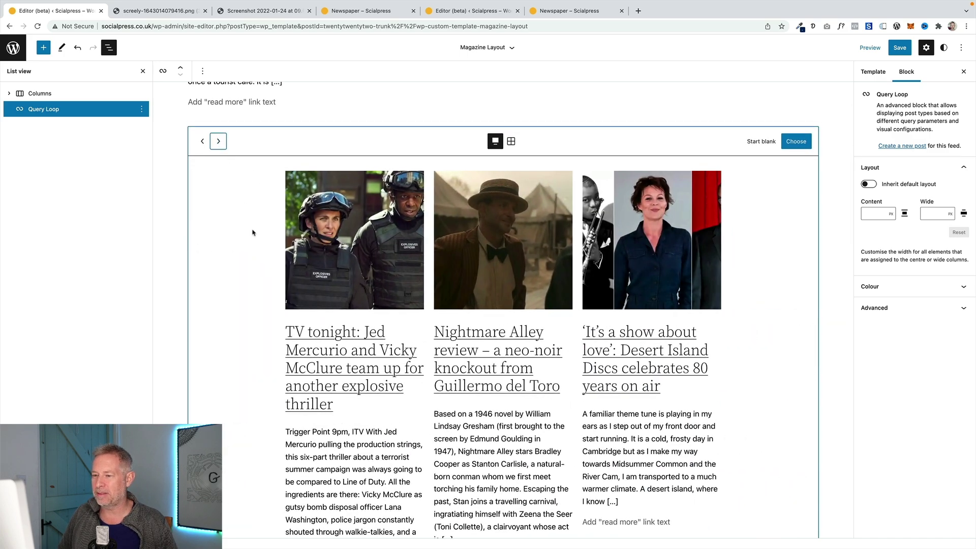
left_click(175, 11)
left_click(94, 11)
scroll(320, 209, "down", 3)
scroll(322, 212, "up", 2)
scroll(322, 212, "up", 1)
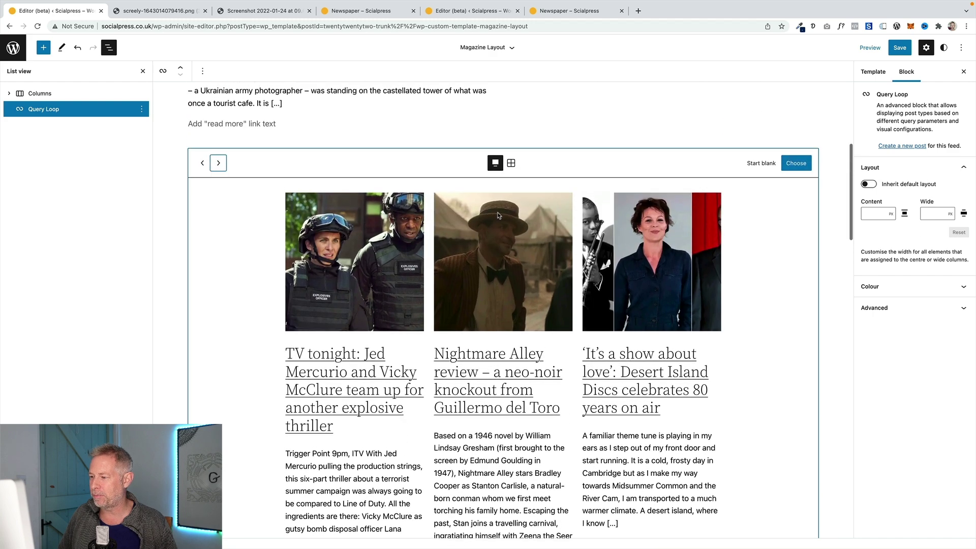
left_click(797, 164)
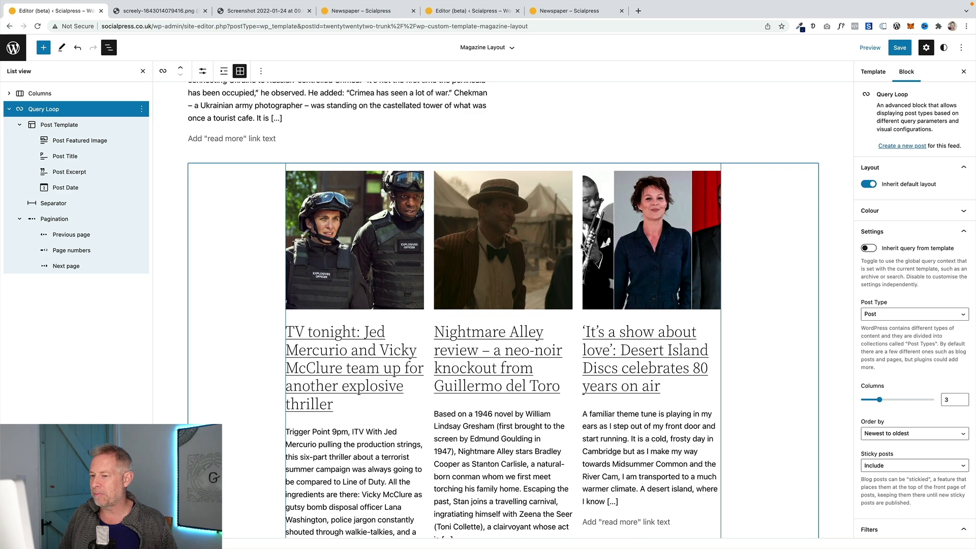
- Filter the three-column Query Loop by the category "sport"
scroll(905, 356, "down", 3)
left_click(891, 425)
type("s")
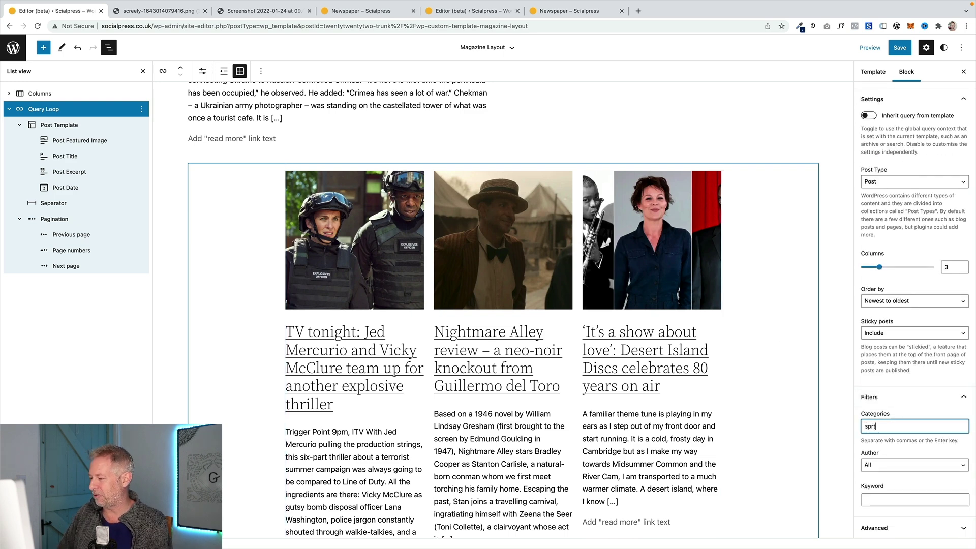
type("po")
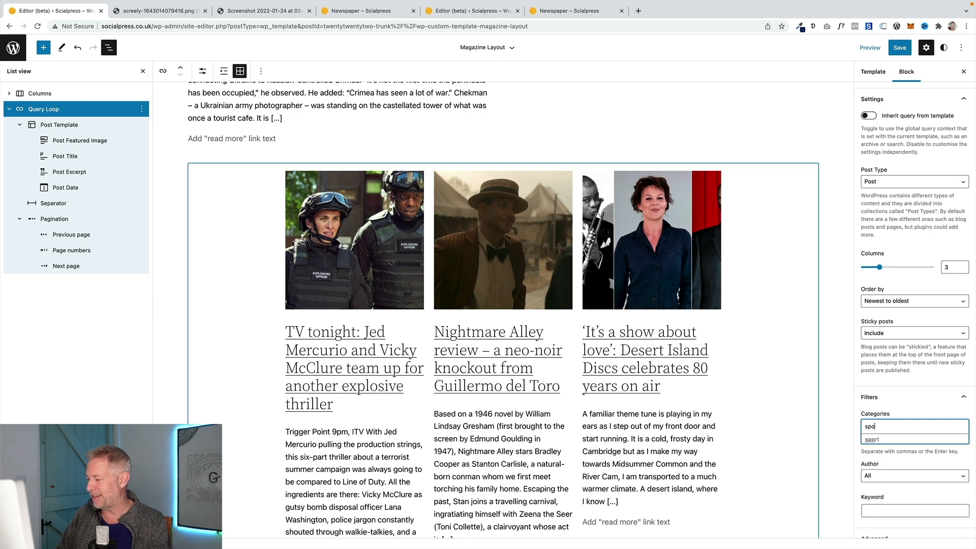
type("rt")
left_click(873, 439)
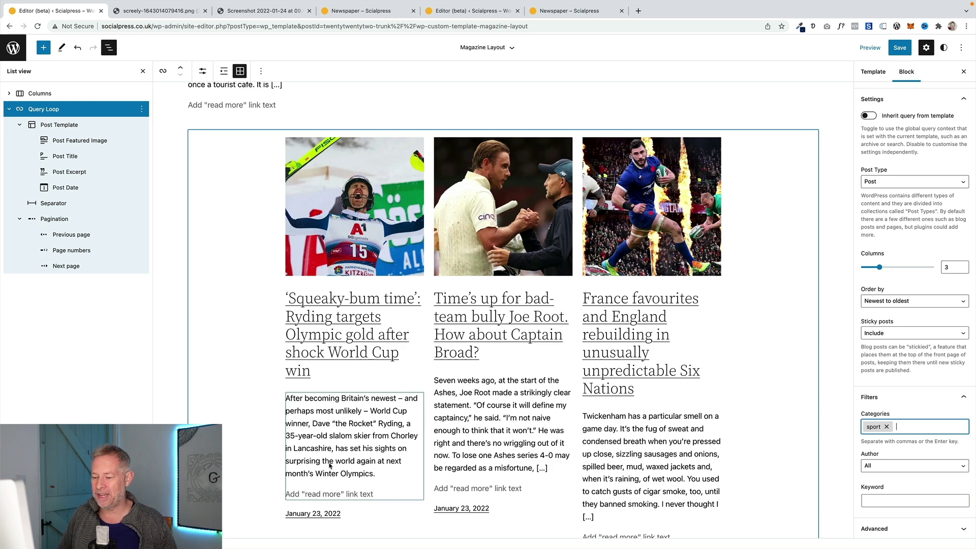
- Remove the Pagination and Separator blocks from the sport Query Loop
left_click(87, 219)
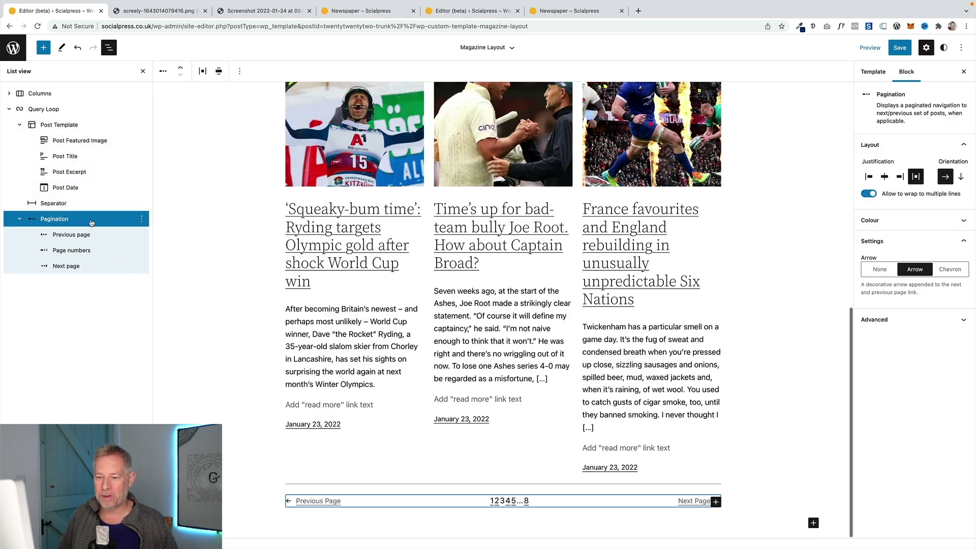
key("Delete")
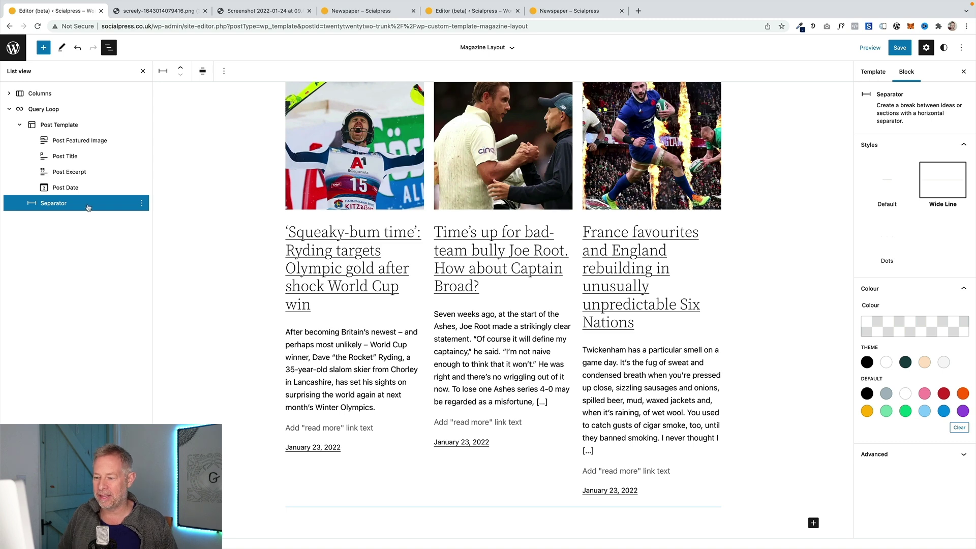
key("Delete")
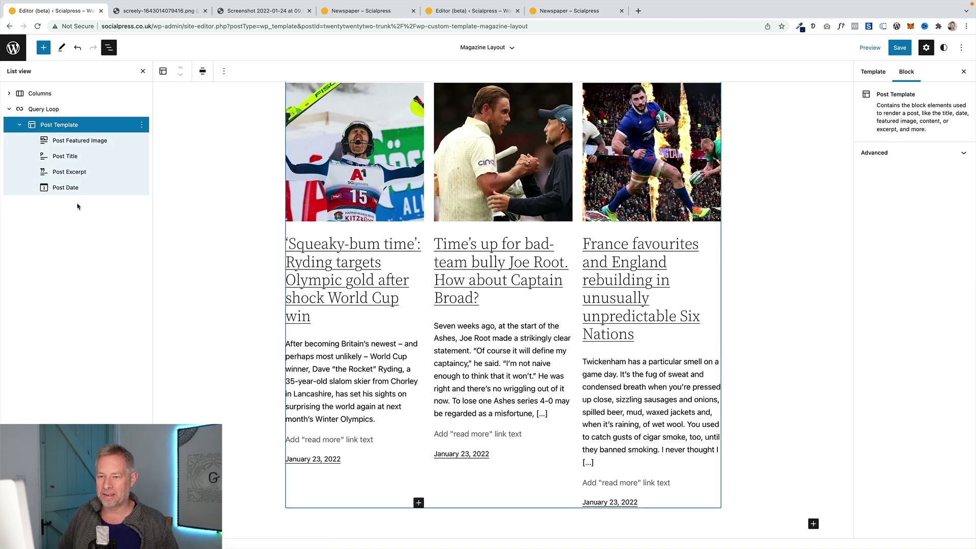
- Wrap the sport Query Loop in a Group and set the group's background to the theme's peach colour, #ffe2c7
scroll(265, 198, "up", 3)
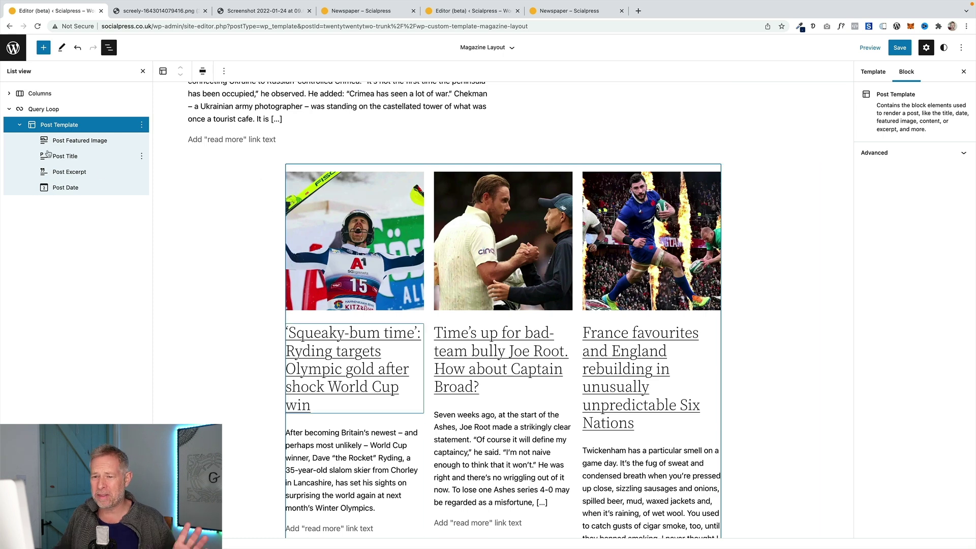
left_click(46, 112)
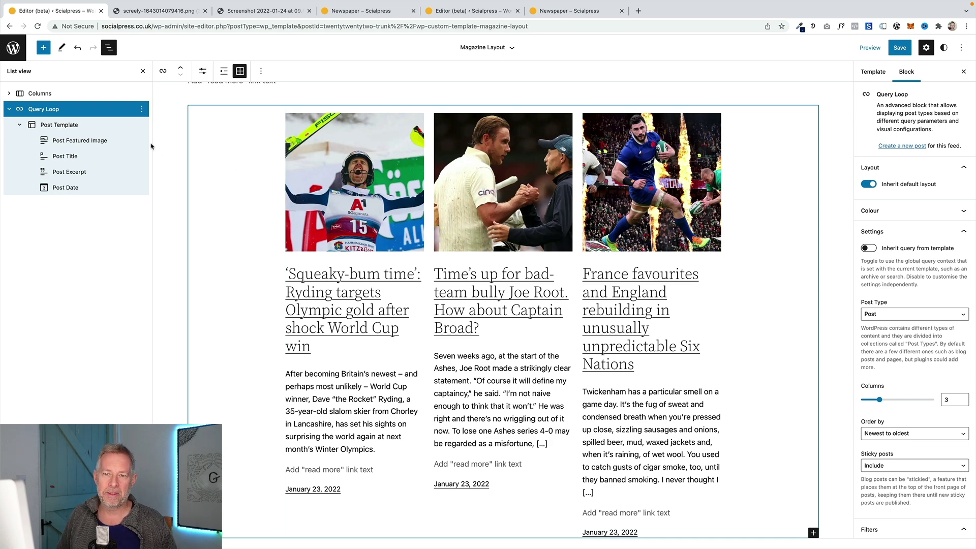
left_click(142, 109)
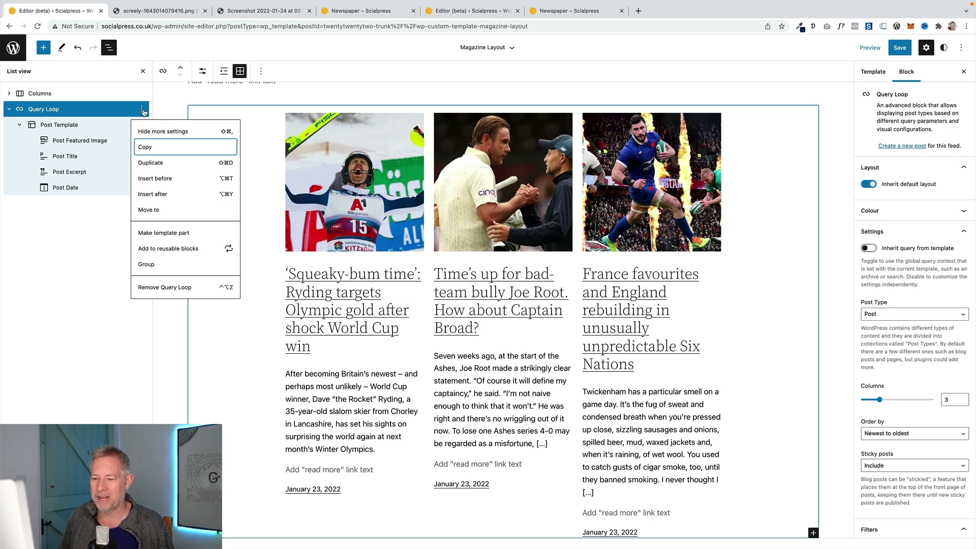
left_click(147, 265)
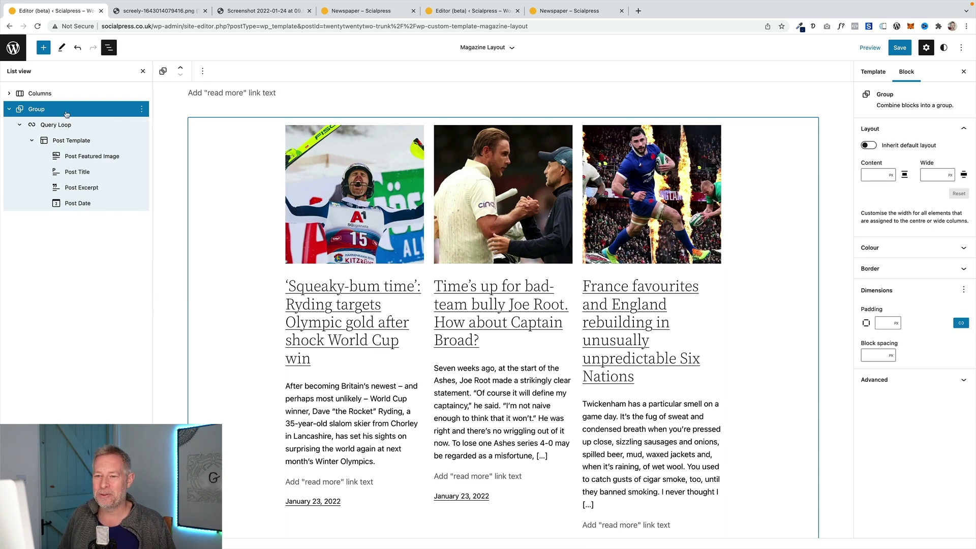
left_click(877, 247)
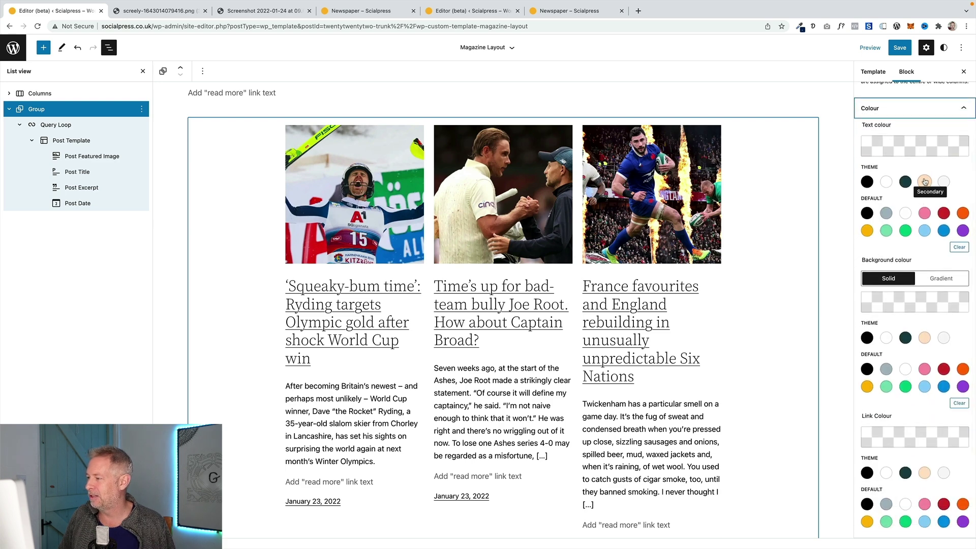
left_click(924, 337)
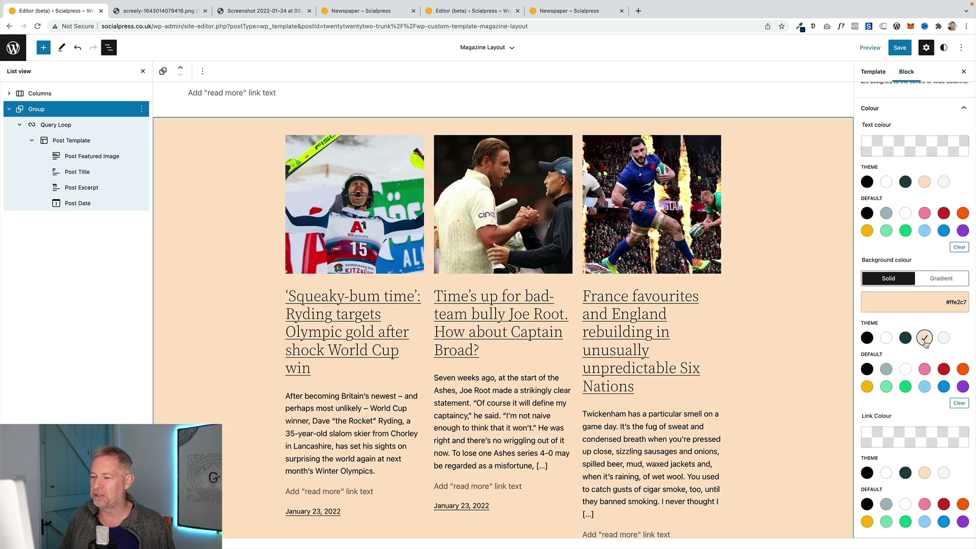
- Check the sport section in the reference screenshot and add a Heading block reading "Sport" after the Query Loop inside the peach Group
scroll(463, 281, "up", 2)
scroll(463, 282, "up", 1)
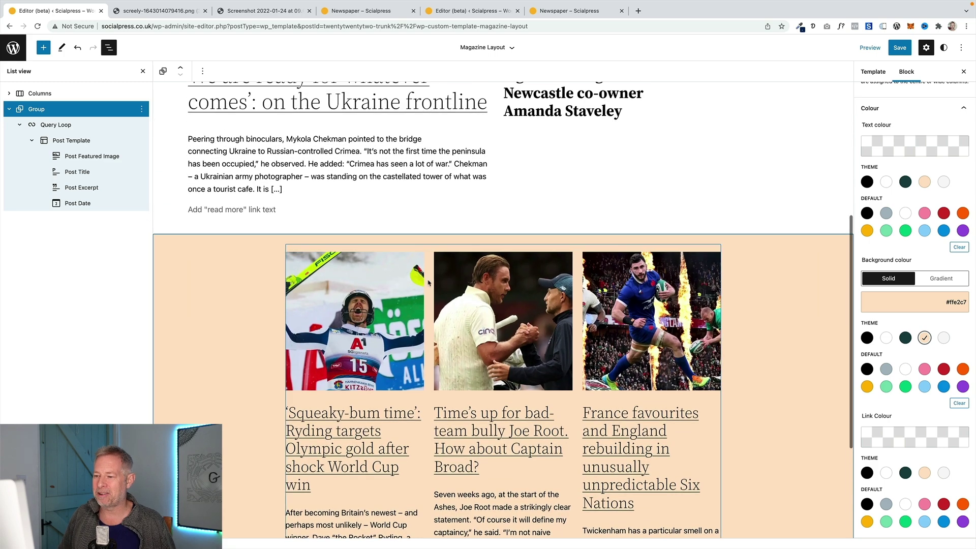
scroll(430, 284, "down", 3)
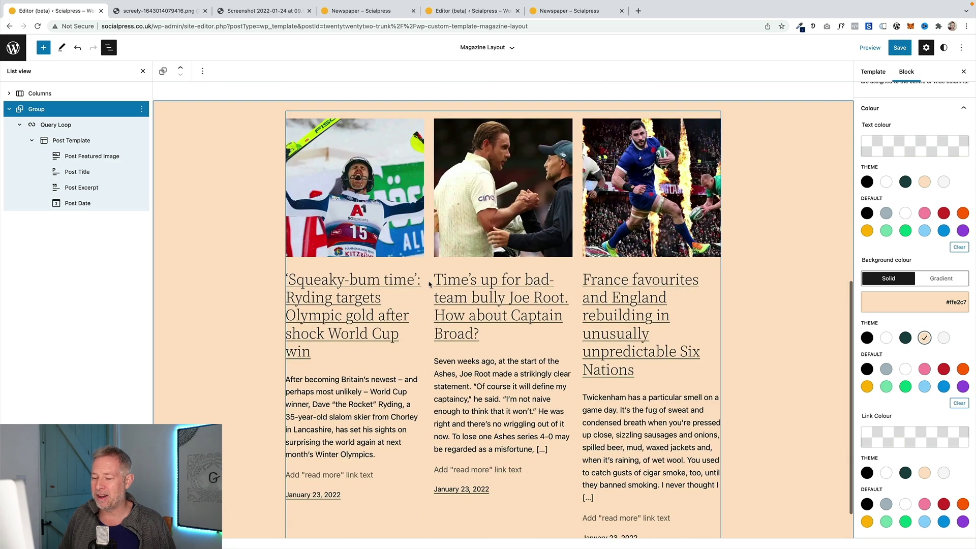
left_click(170, 14)
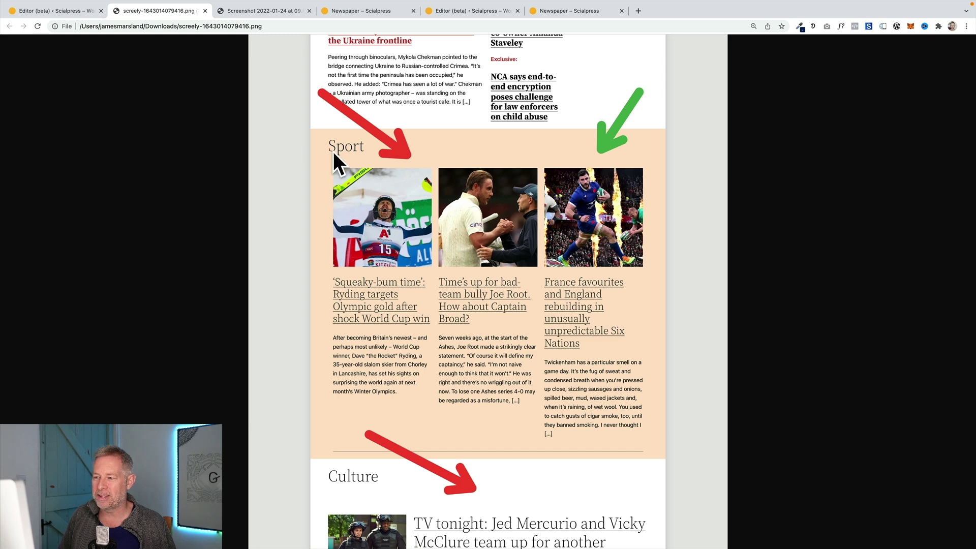
left_click(49, 13)
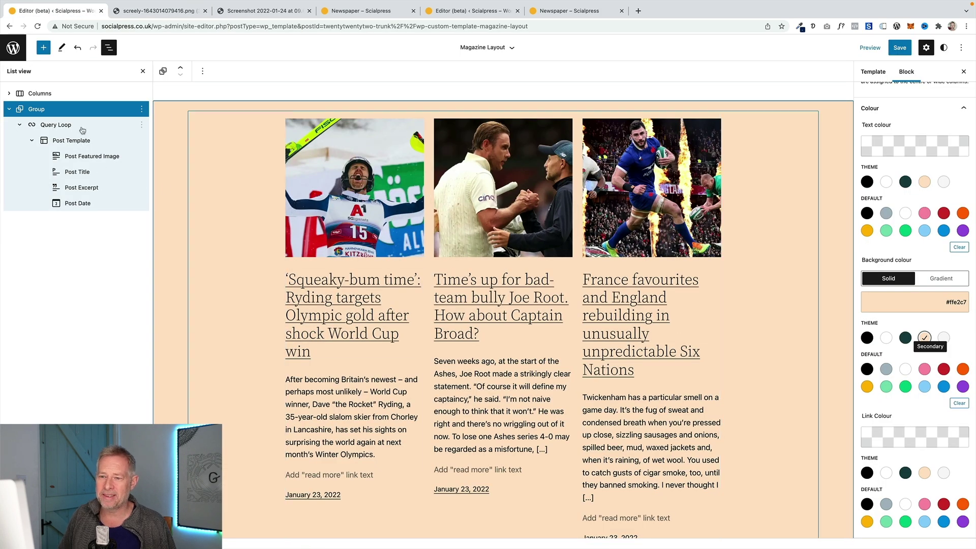
left_click(55, 124)
left_click(142, 125)
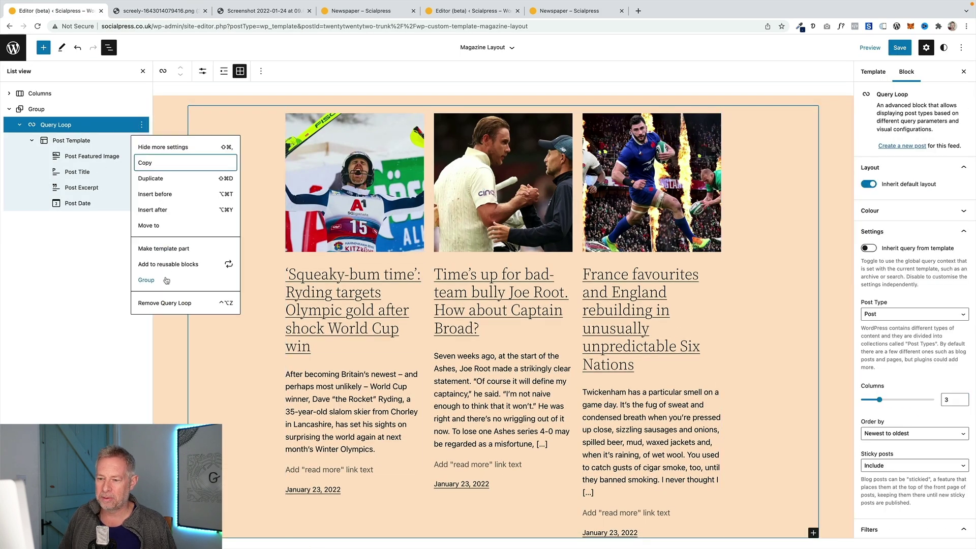
left_click(162, 210)
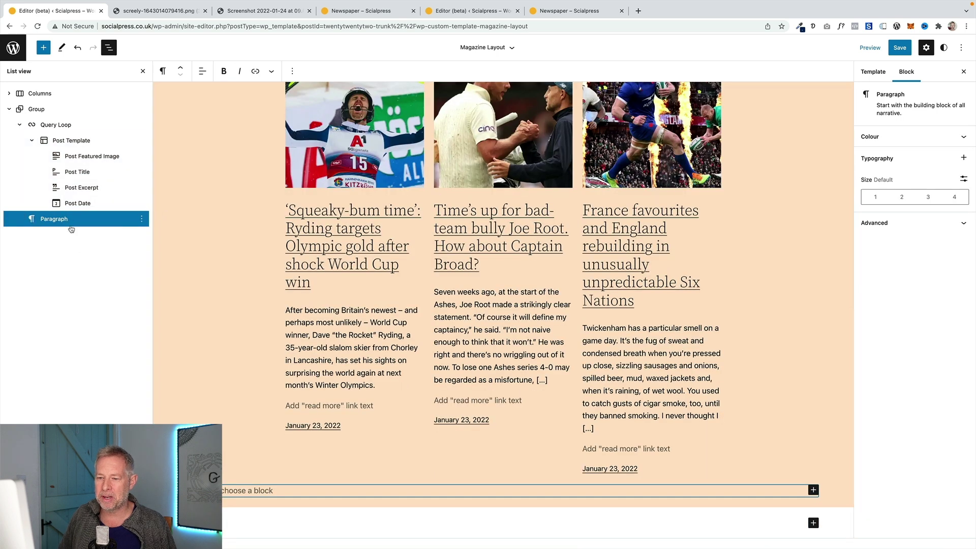
type("/")
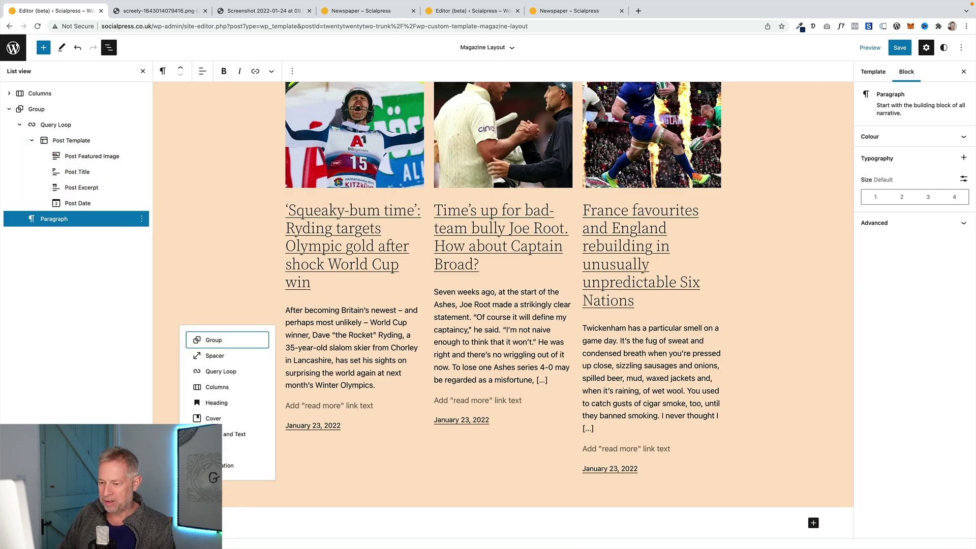
type("head")
key("Return")
type("sport")
- Move the Sport heading to the start of the Group, directly above the Query Loop and outside it
left_click_drag(42, 224, 59, 139)
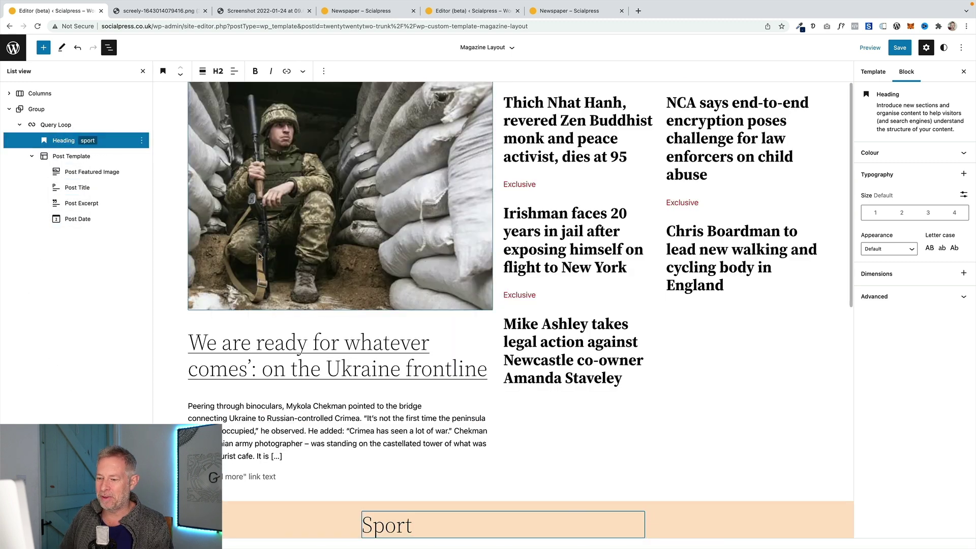
scroll(259, 252, "down", 5)
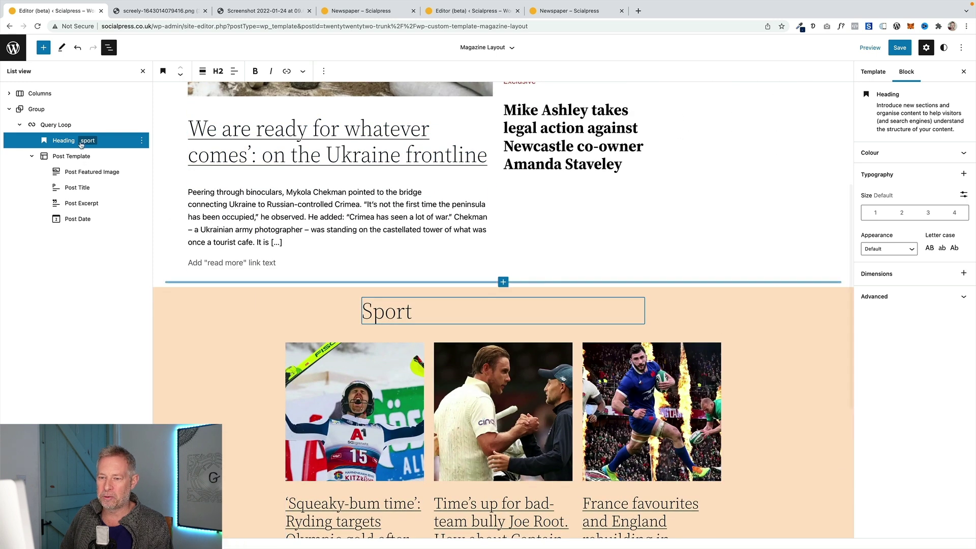
left_click_drag(72, 143, 77, 122)
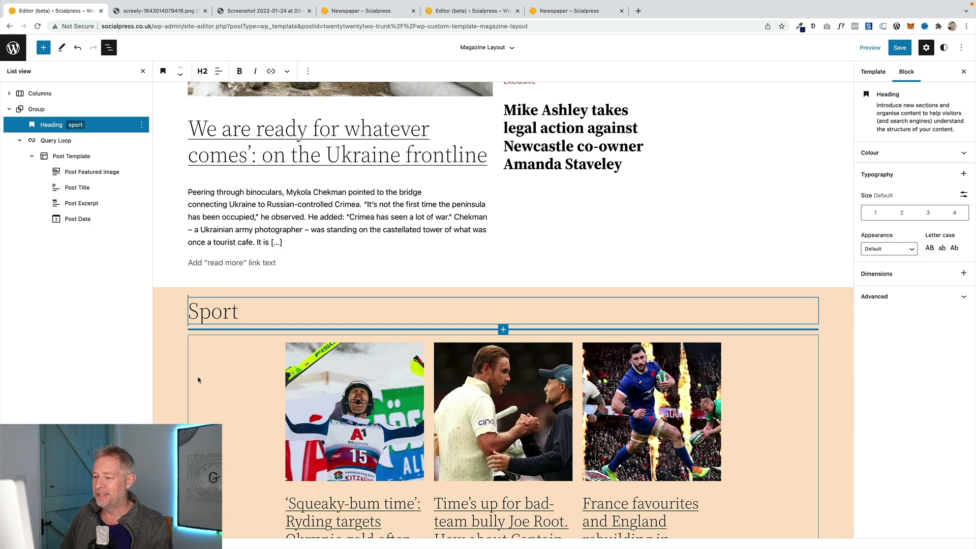
- Remove the Post Date block from the sport Query Loop's post template
scroll(199, 379, "down", 5)
scroll(198, 380, "down", 2)
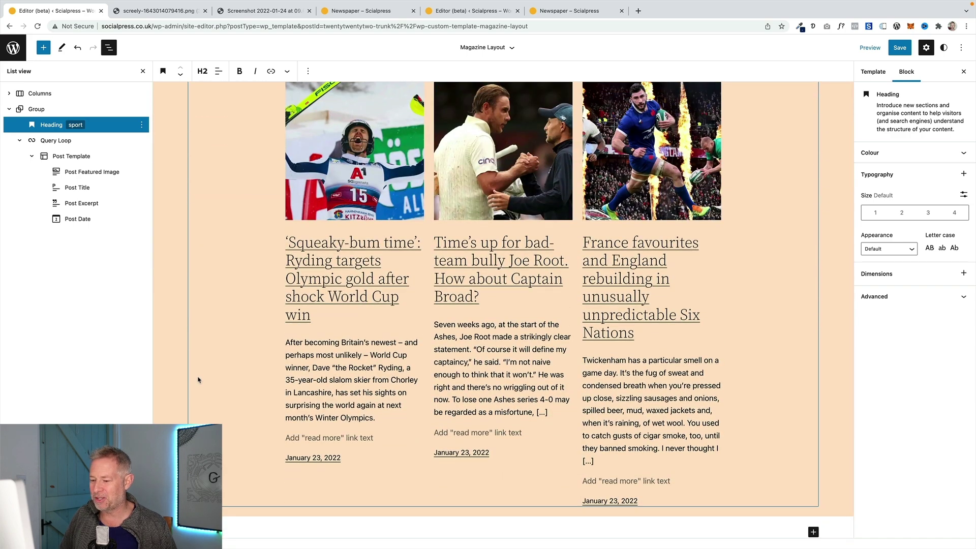
left_click(302, 459)
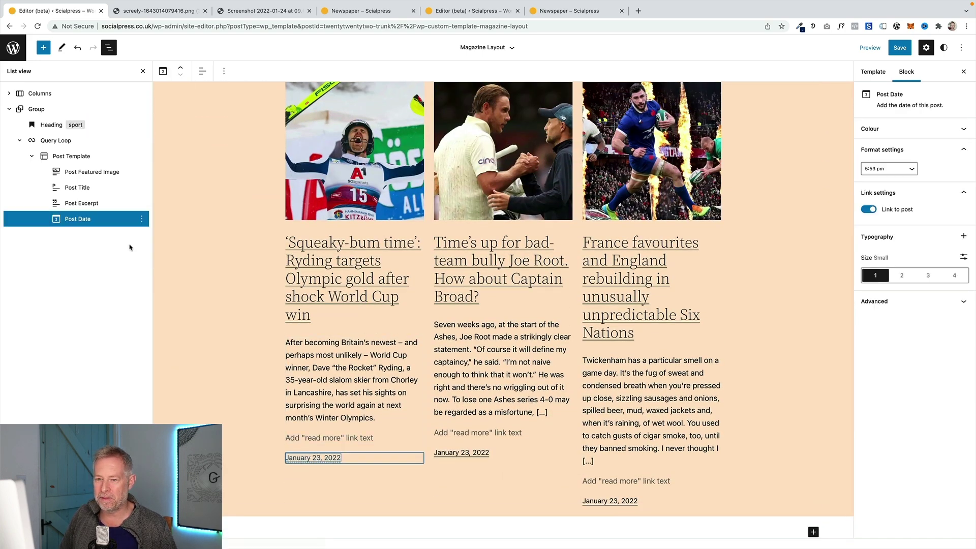
left_click(142, 219)
left_click(166, 397)
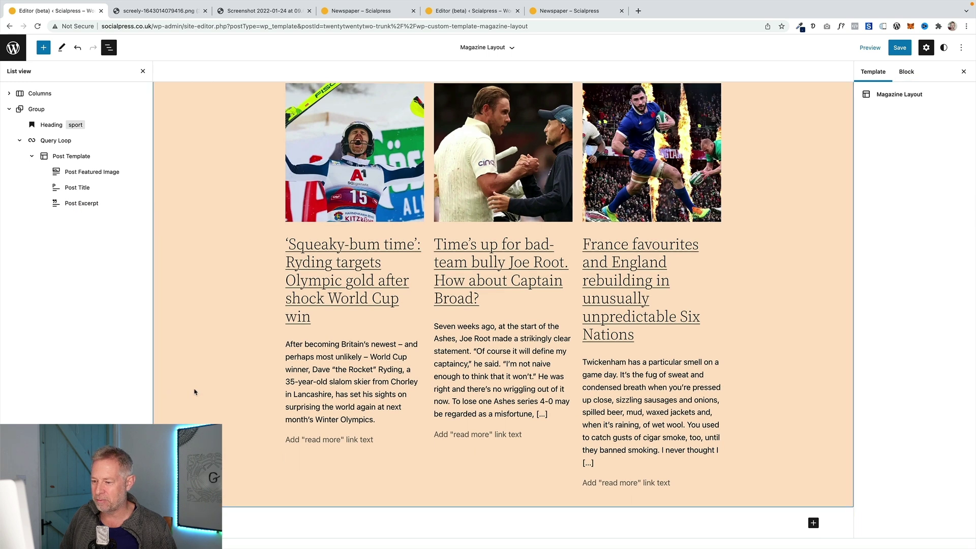
- Apply the pattern with a featured image beside the post title to the Query Loop under the Culture heading
scroll(283, 374, "up", 2)
scroll(283, 373, "down", 10)
left_click(183, 269)
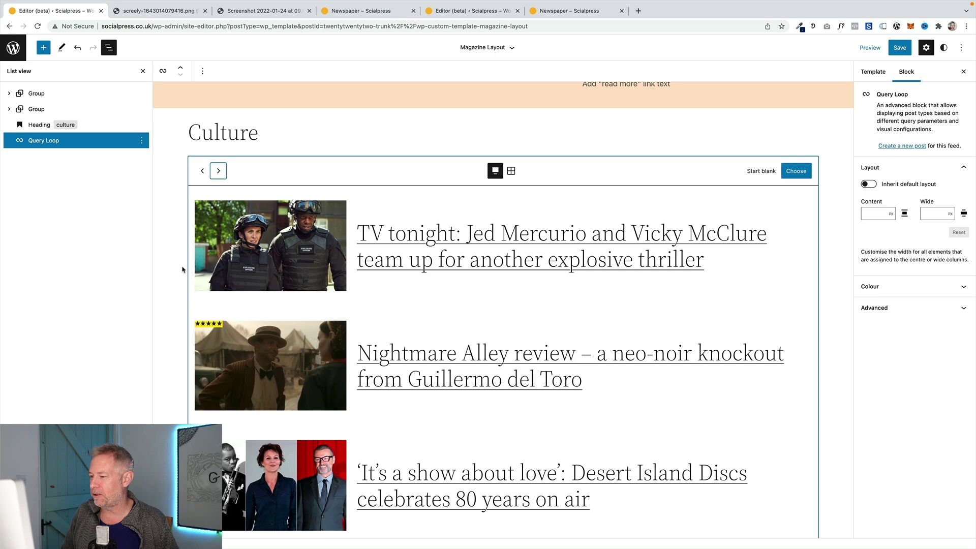
left_click(796, 171)
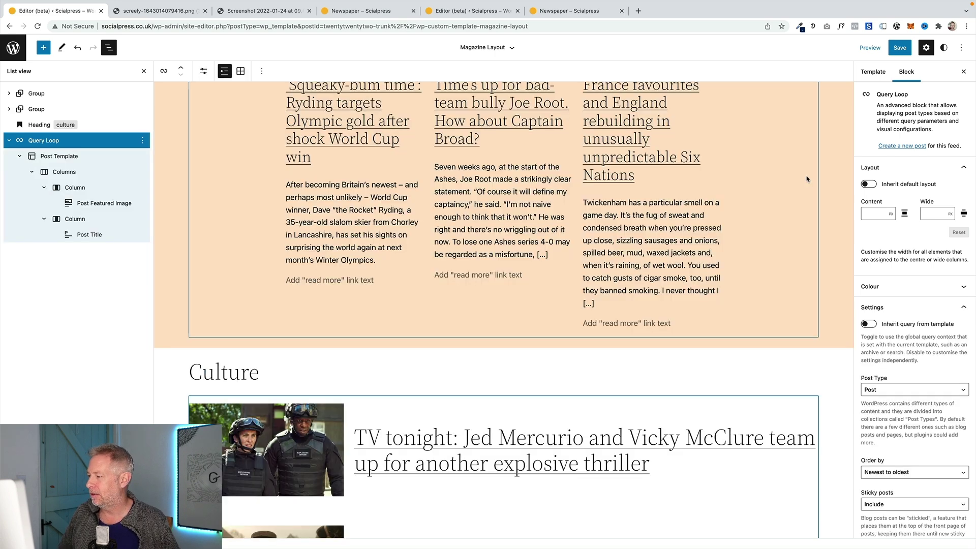
- Filter the Query Loop under the Culture heading by the category "culture"
scroll(892, 440, "down", 5)
left_click(890, 462)
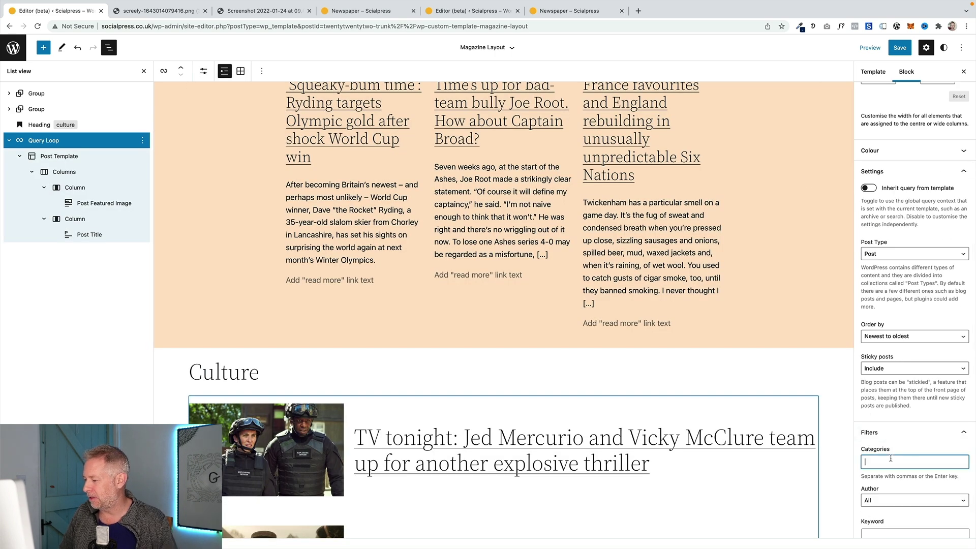
type("cu")
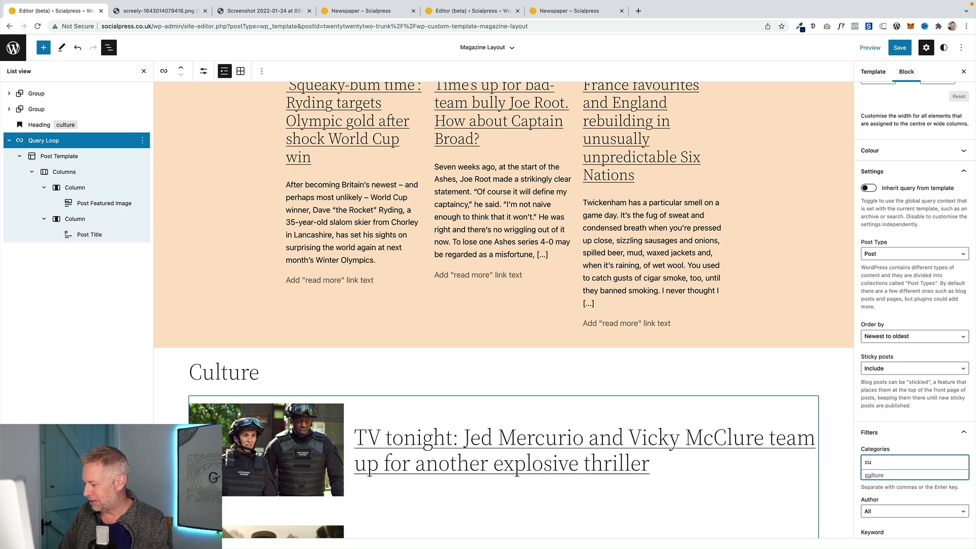
left_click(875, 474)
scroll(517, 405, "down", 5)
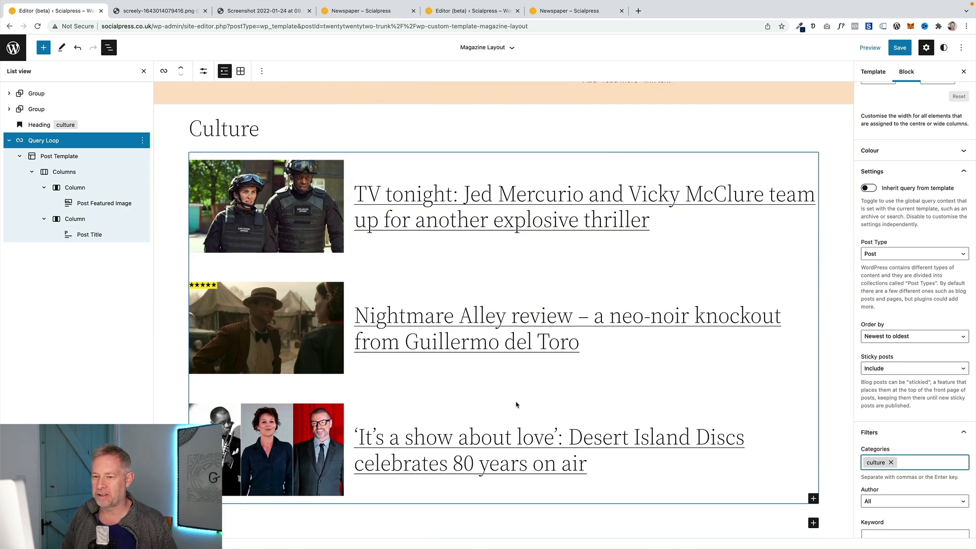
- Wrap the Culture heading in a Group and move the culture Query Loop into it, below the heading
left_click(8, 143)
mouse_move(28, 130)
left_mouse_down()
mouse_move(51, 135)
mouse_move(44, 141)
left_mouse_up()
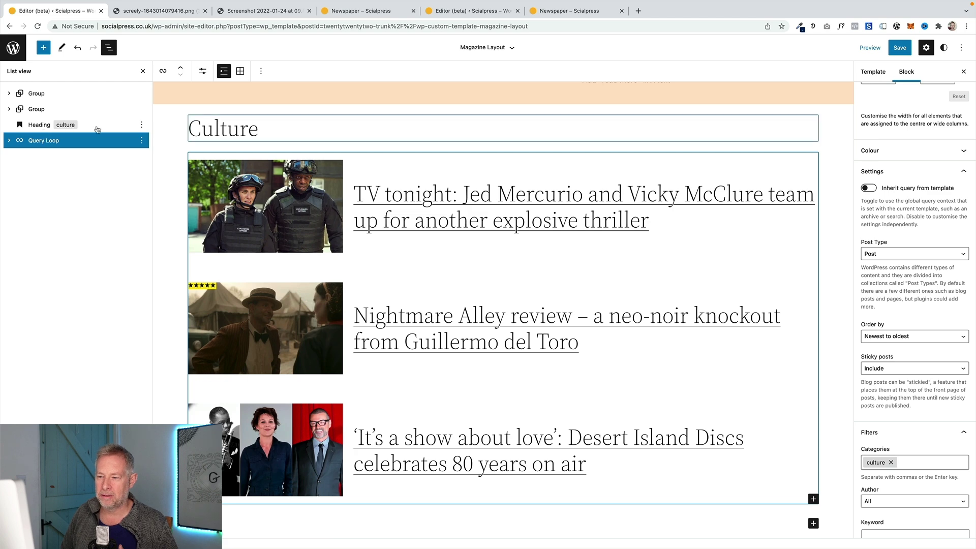
left_click(136, 125)
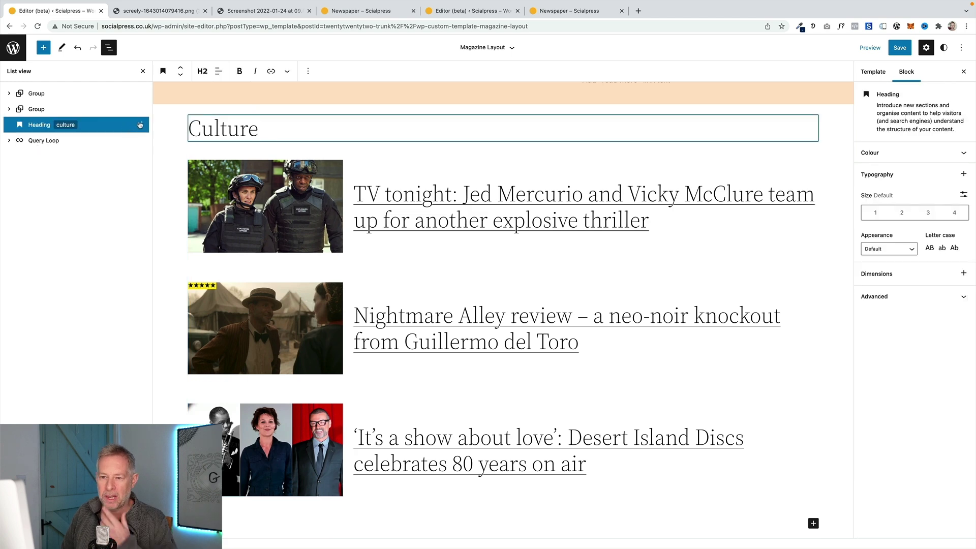
left_click(141, 125)
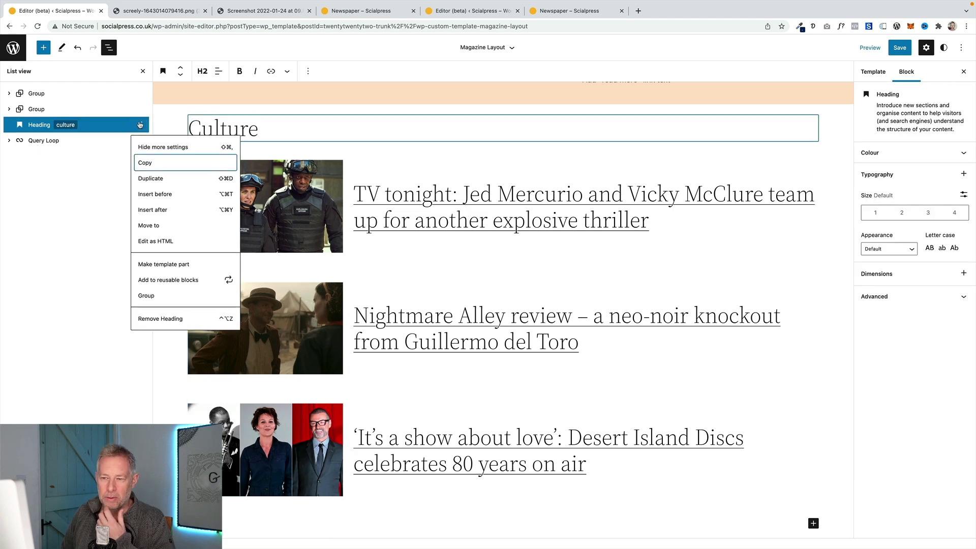
left_click(161, 297)
left_click_drag(37, 156, 82, 152)
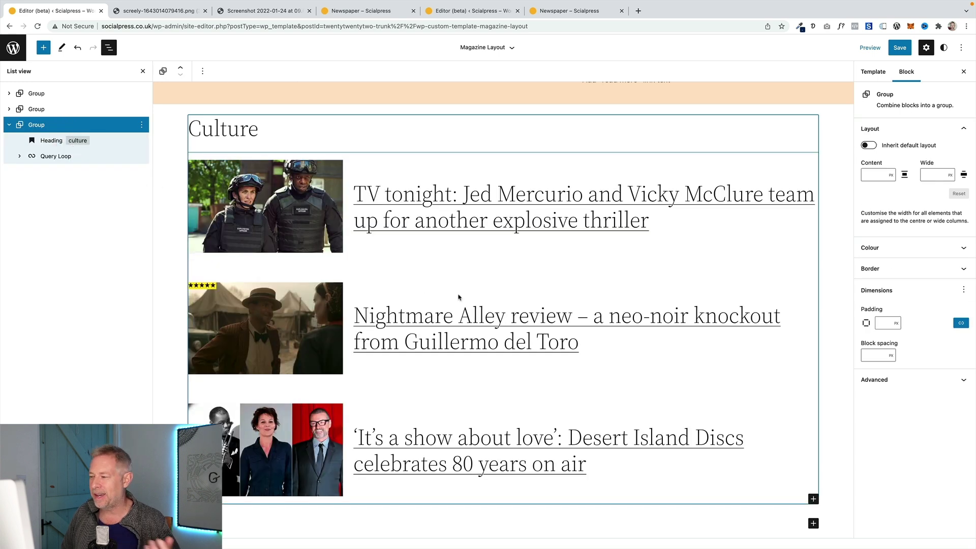
- Review the sport and culture sections of the template and collapse the culture Group in the block structure
scroll(420, 285, "up", 5)
scroll(496, 312, "down", 4)
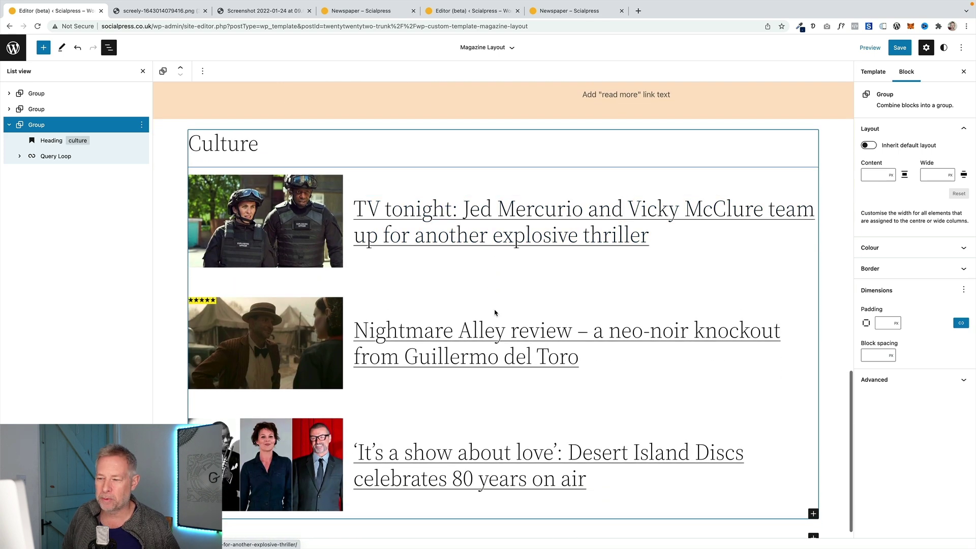
scroll(496, 313, "up", 5)
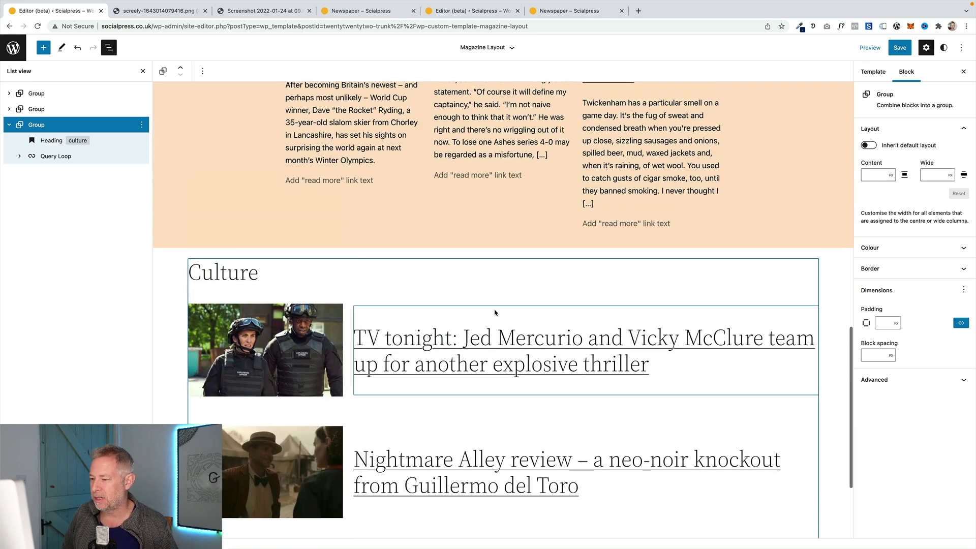
left_click(9, 93)
left_click(8, 93)
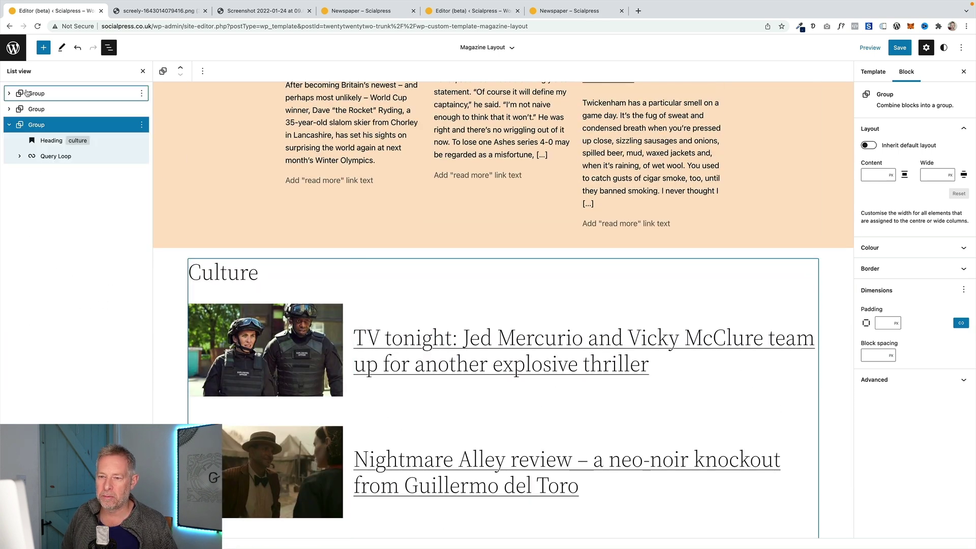
left_click(9, 125)
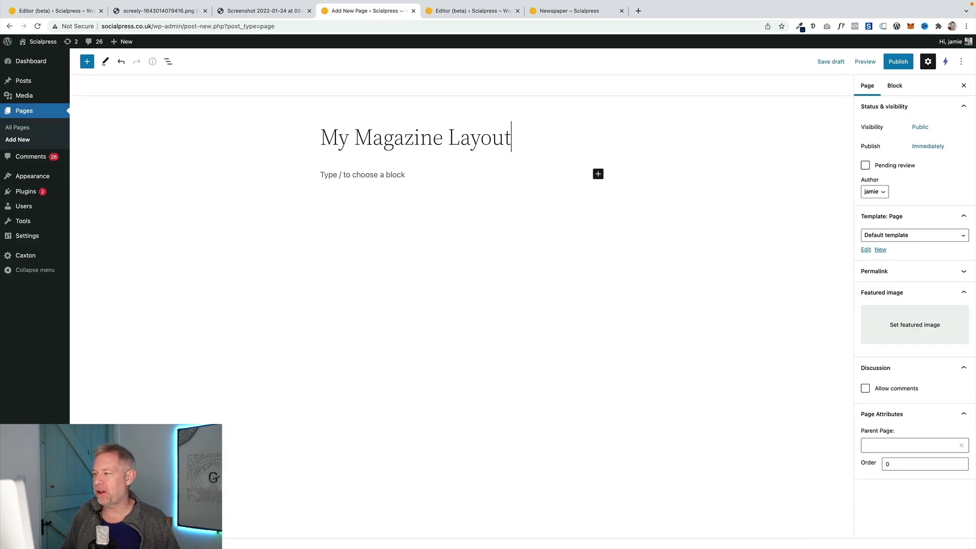
- Assign the Magazine Layout template to the new page "My Magazine Layout" and publish the page
left_click(902, 235)
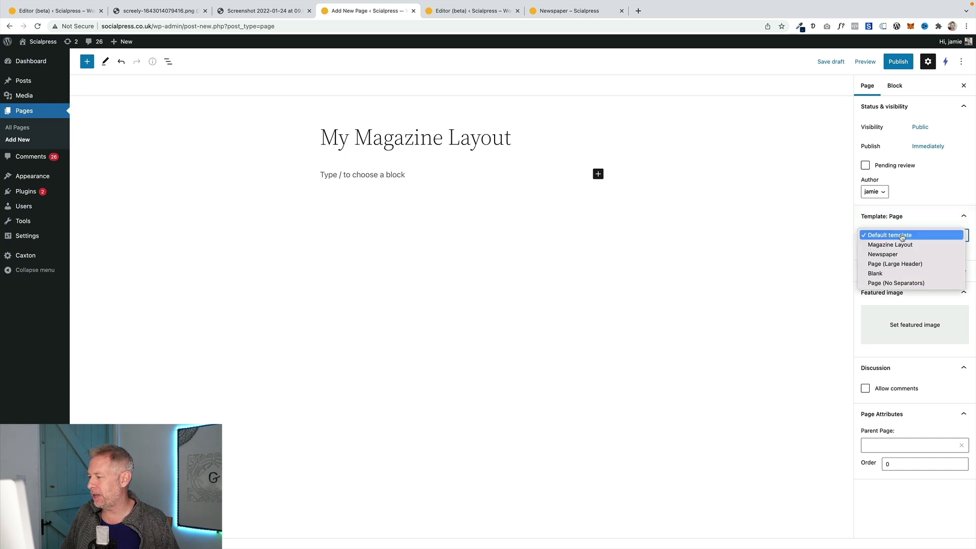
left_click(884, 248)
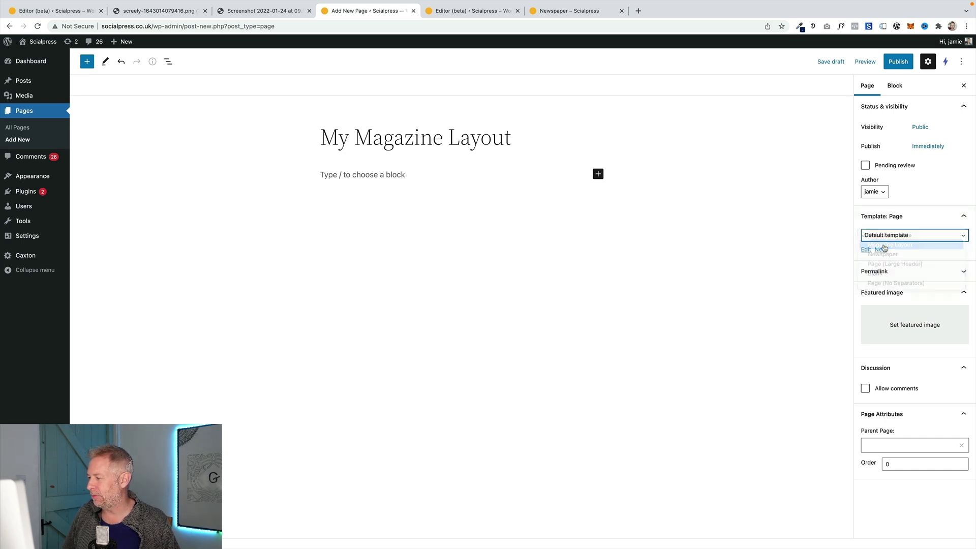
left_click(897, 61)
left_click(896, 61)
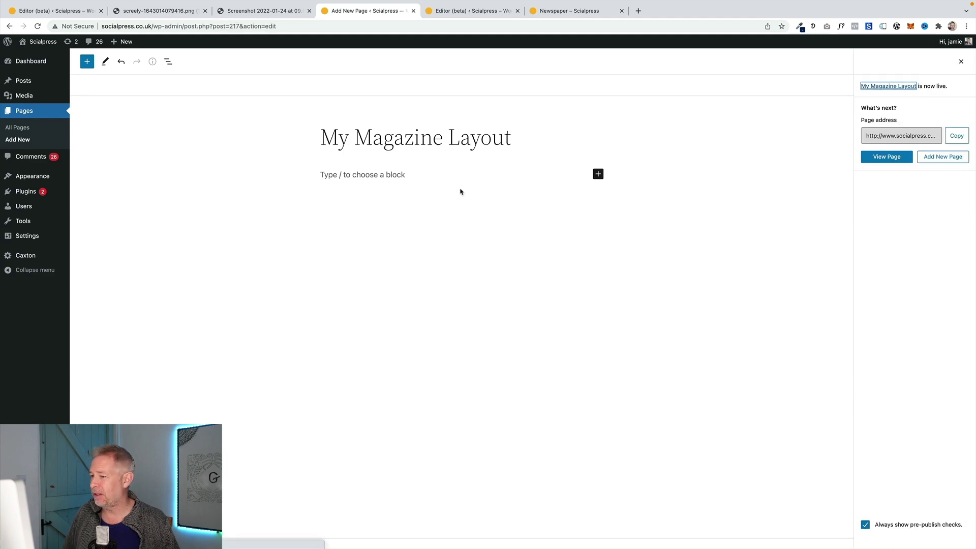
- Open the published My Magazine Layout page on the site and look through its news and sport sections
key("Return")
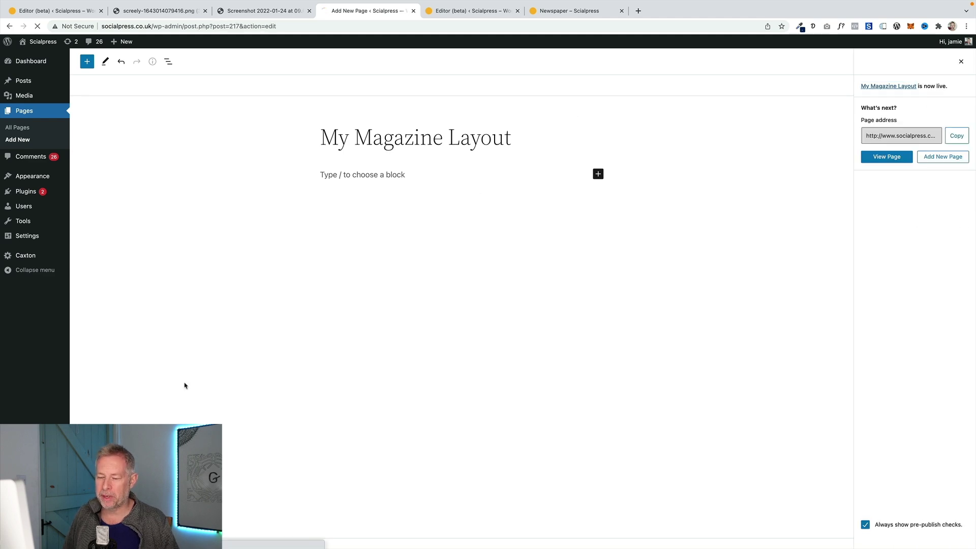
scroll(402, 381, "down", 3)
scroll(402, 381, "down", 12)
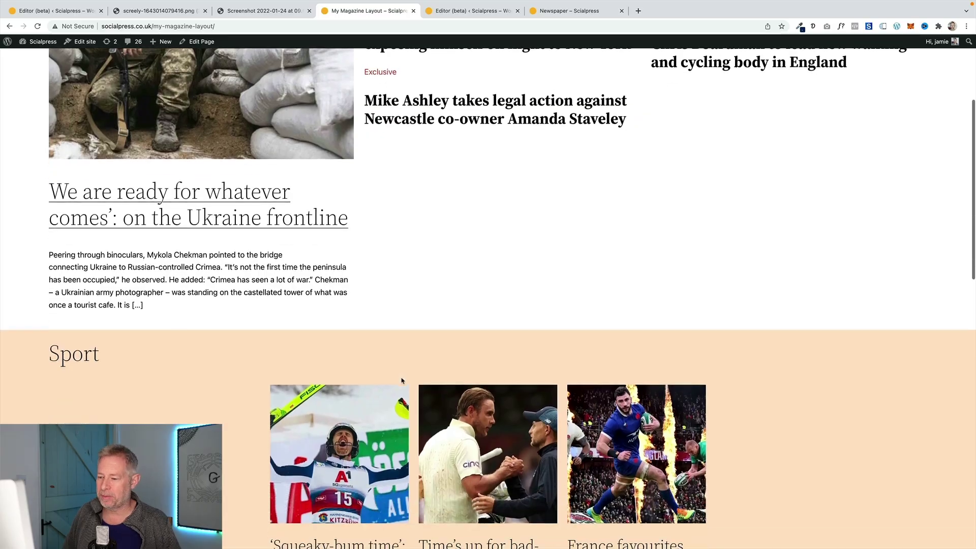